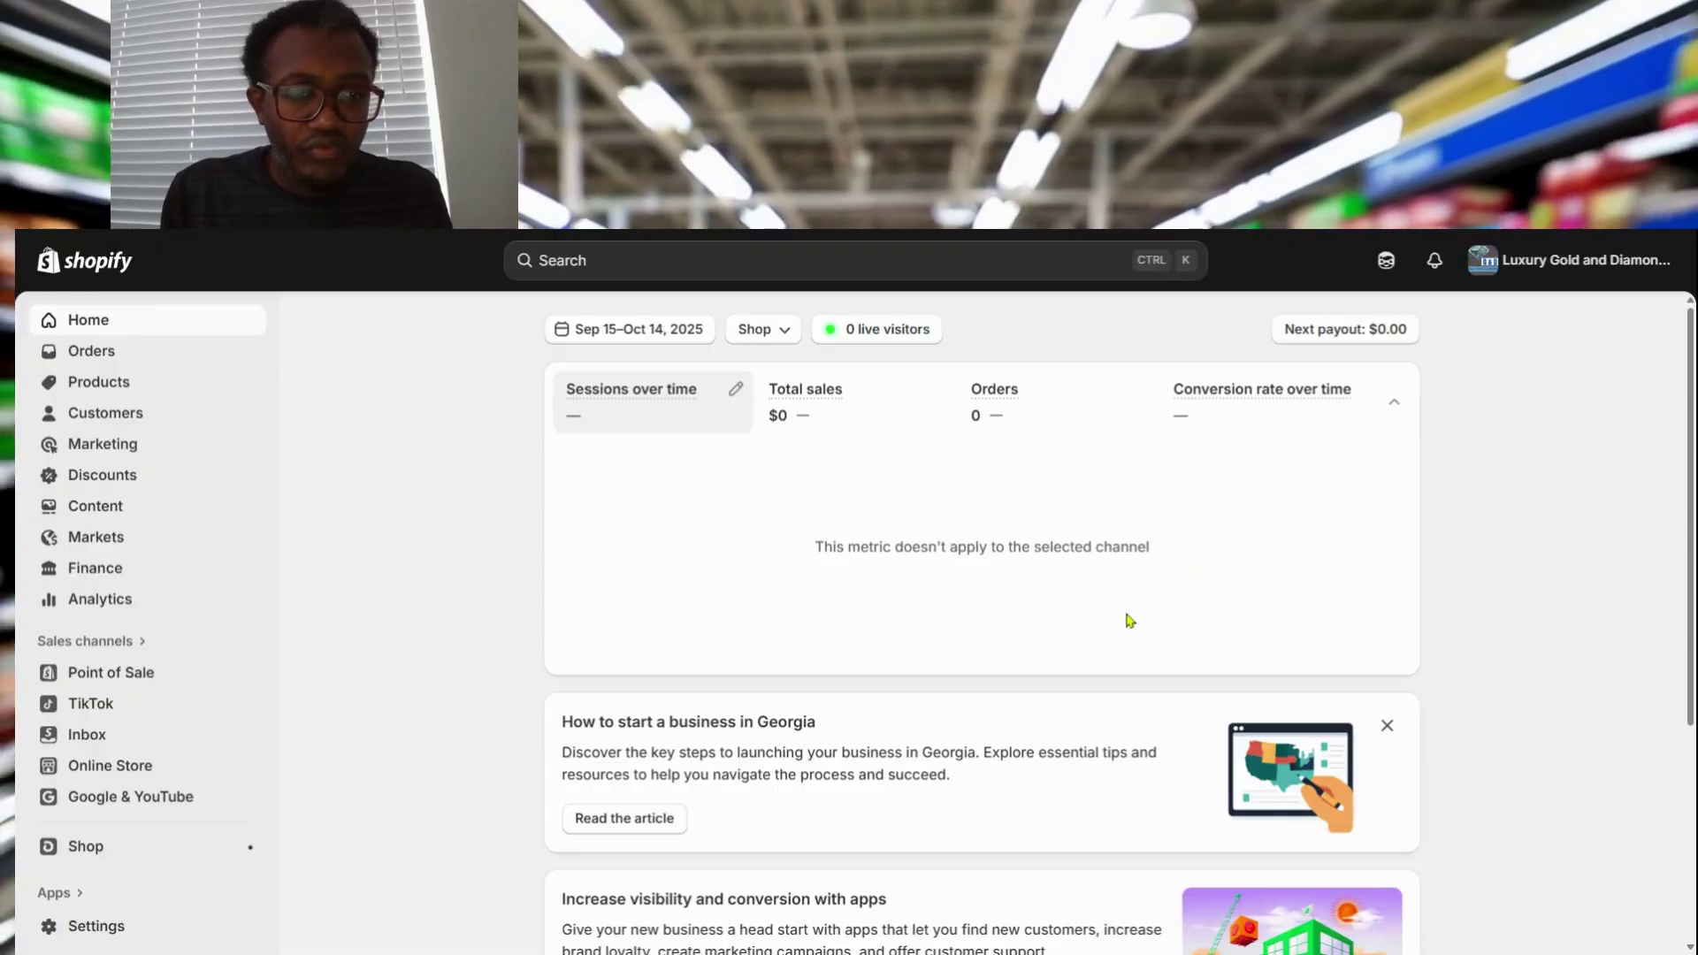
# - Open the store's domain settings and check the additional options for connecting an existing domain
pyautogui.scroll(-4, 1128, 617)
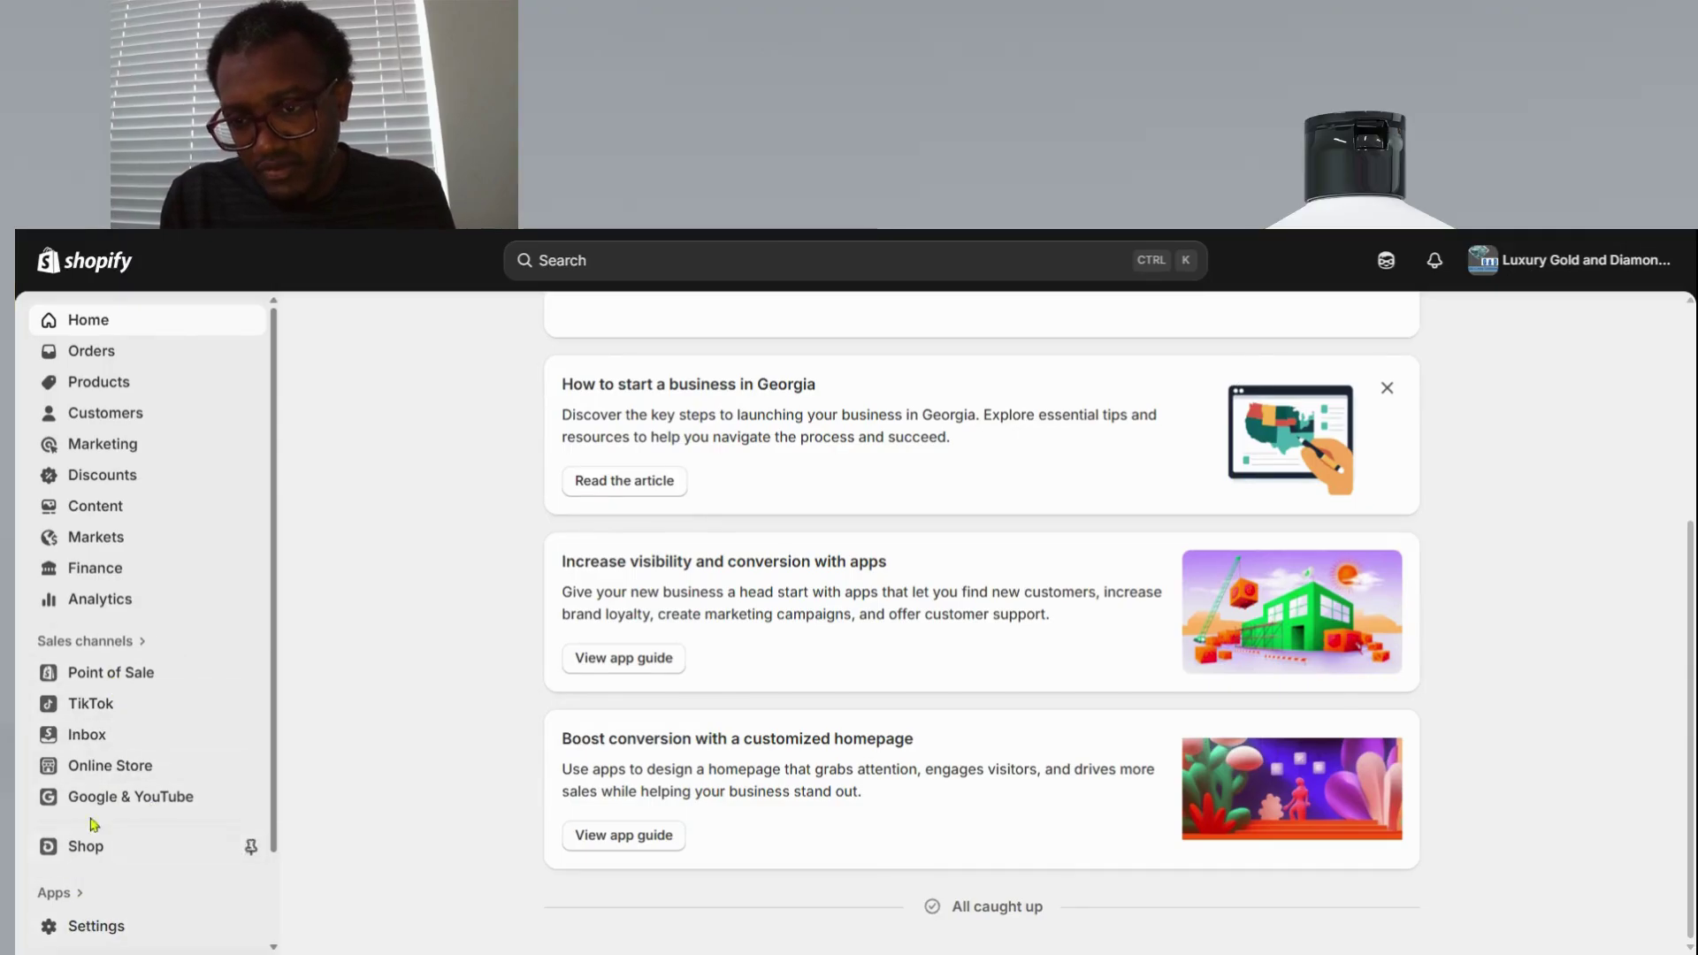
pyautogui.scroll(-1, 133, 765)
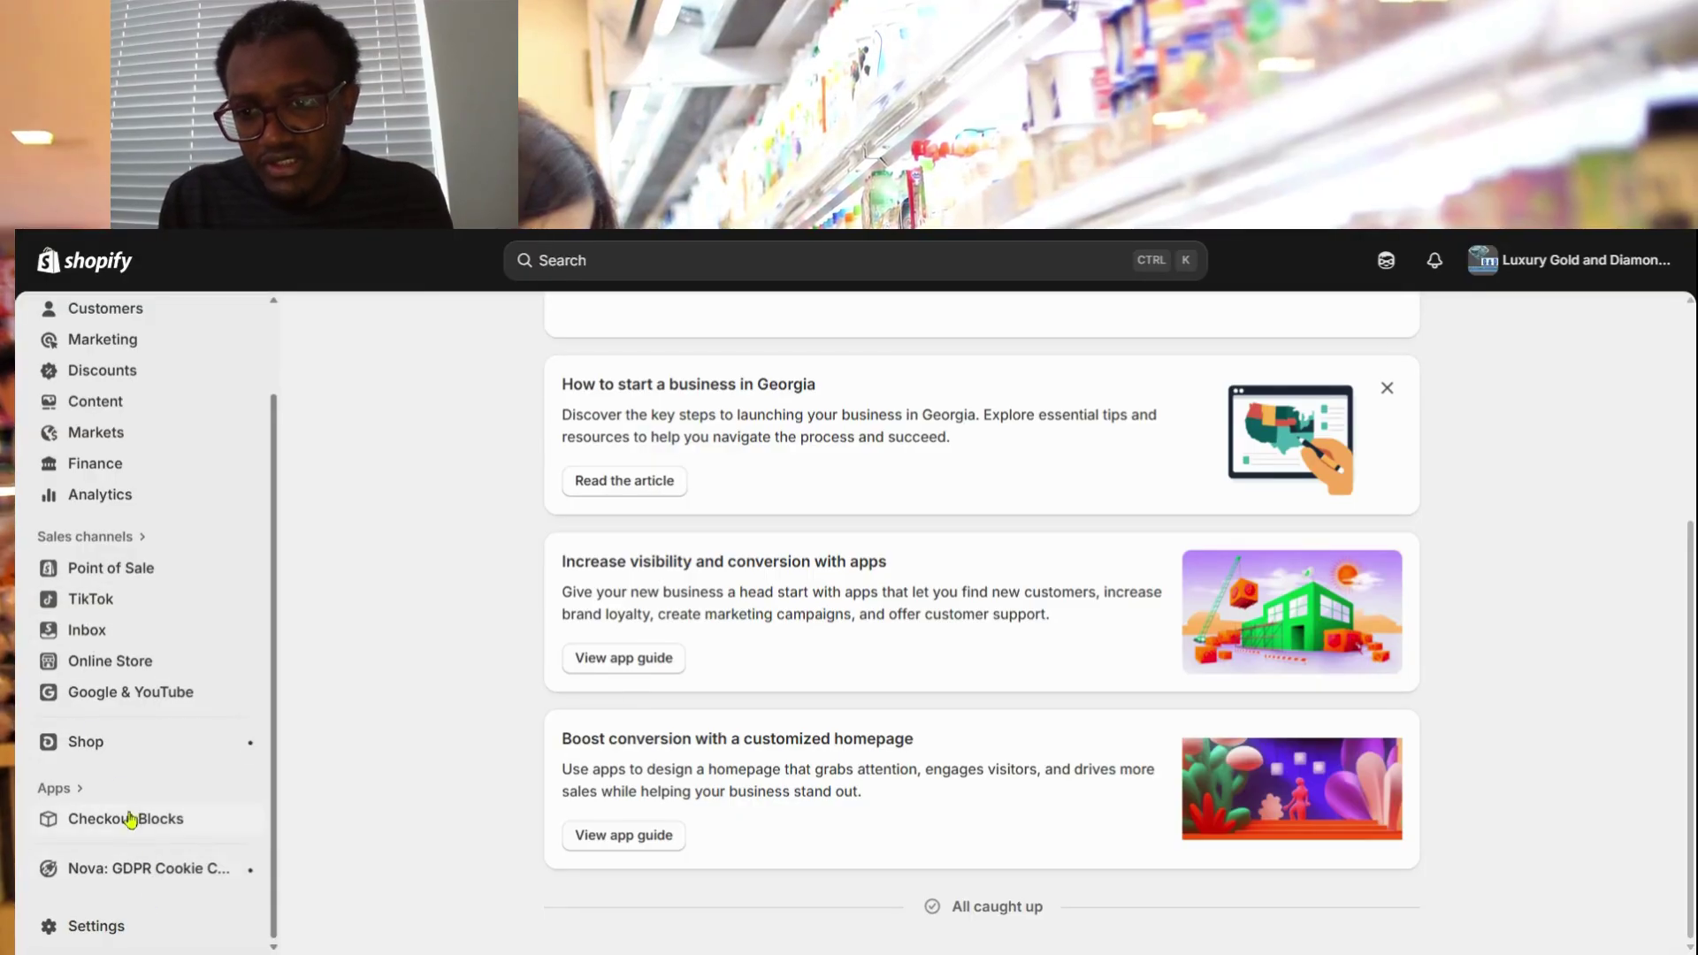
pyautogui.scroll(1, 148, 540)
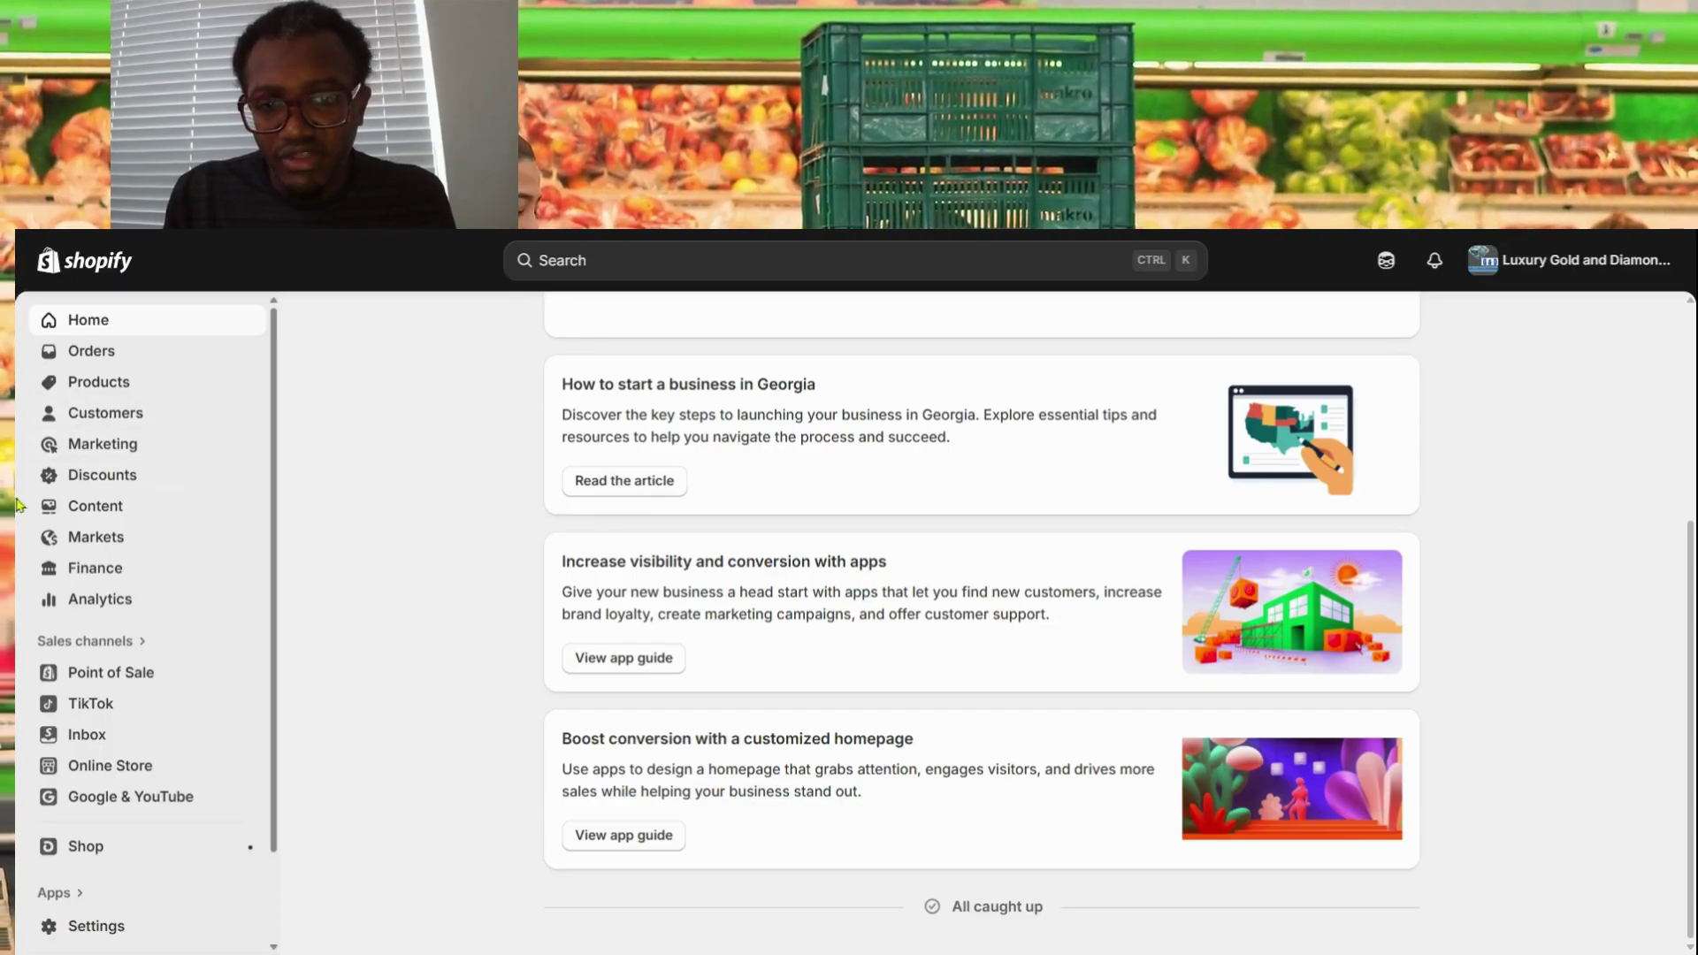
pyautogui.click(103, 927)
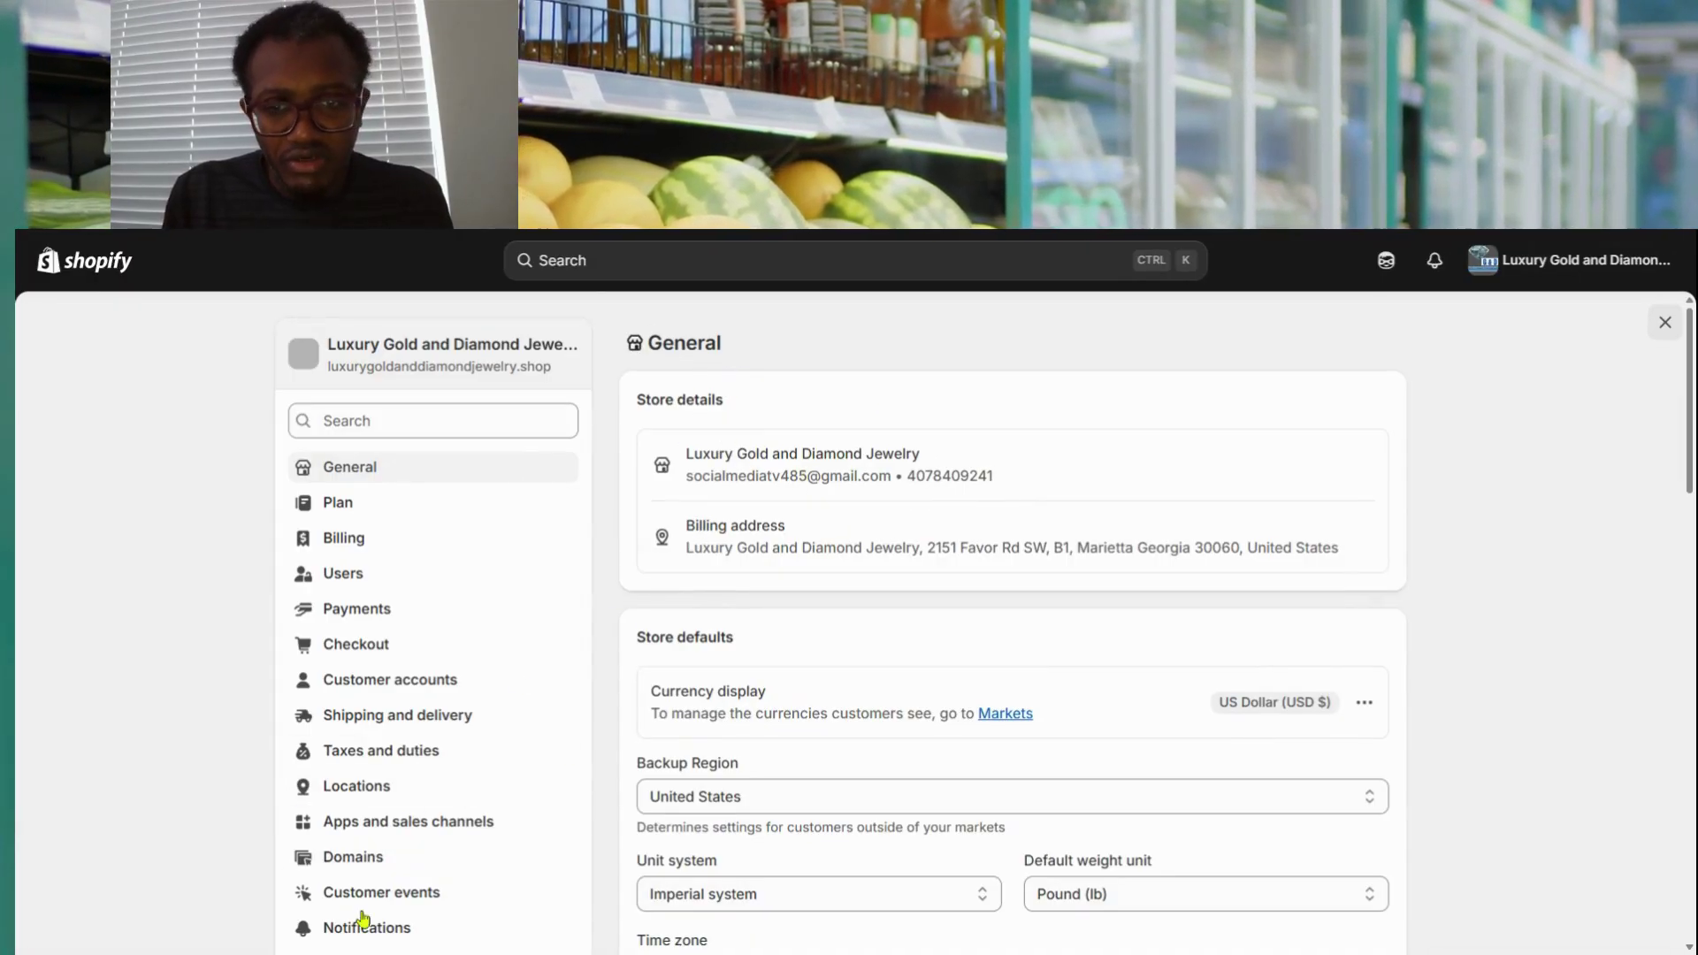
pyautogui.click(353, 869)
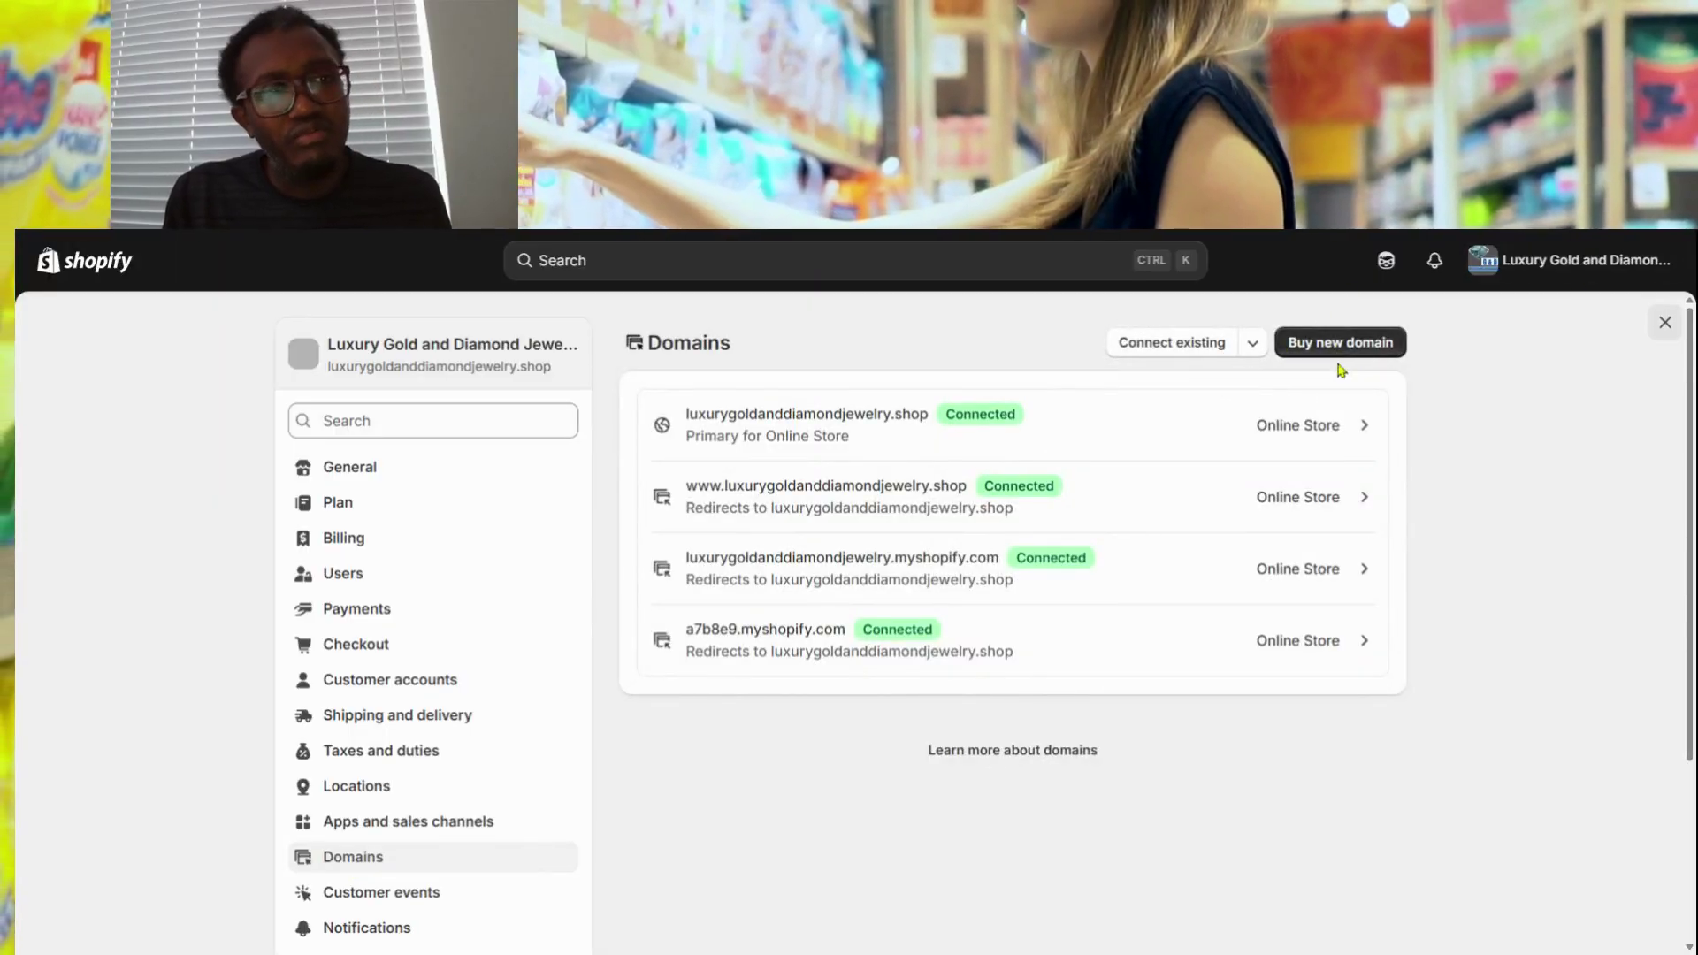
pyautogui.click(1252, 345)
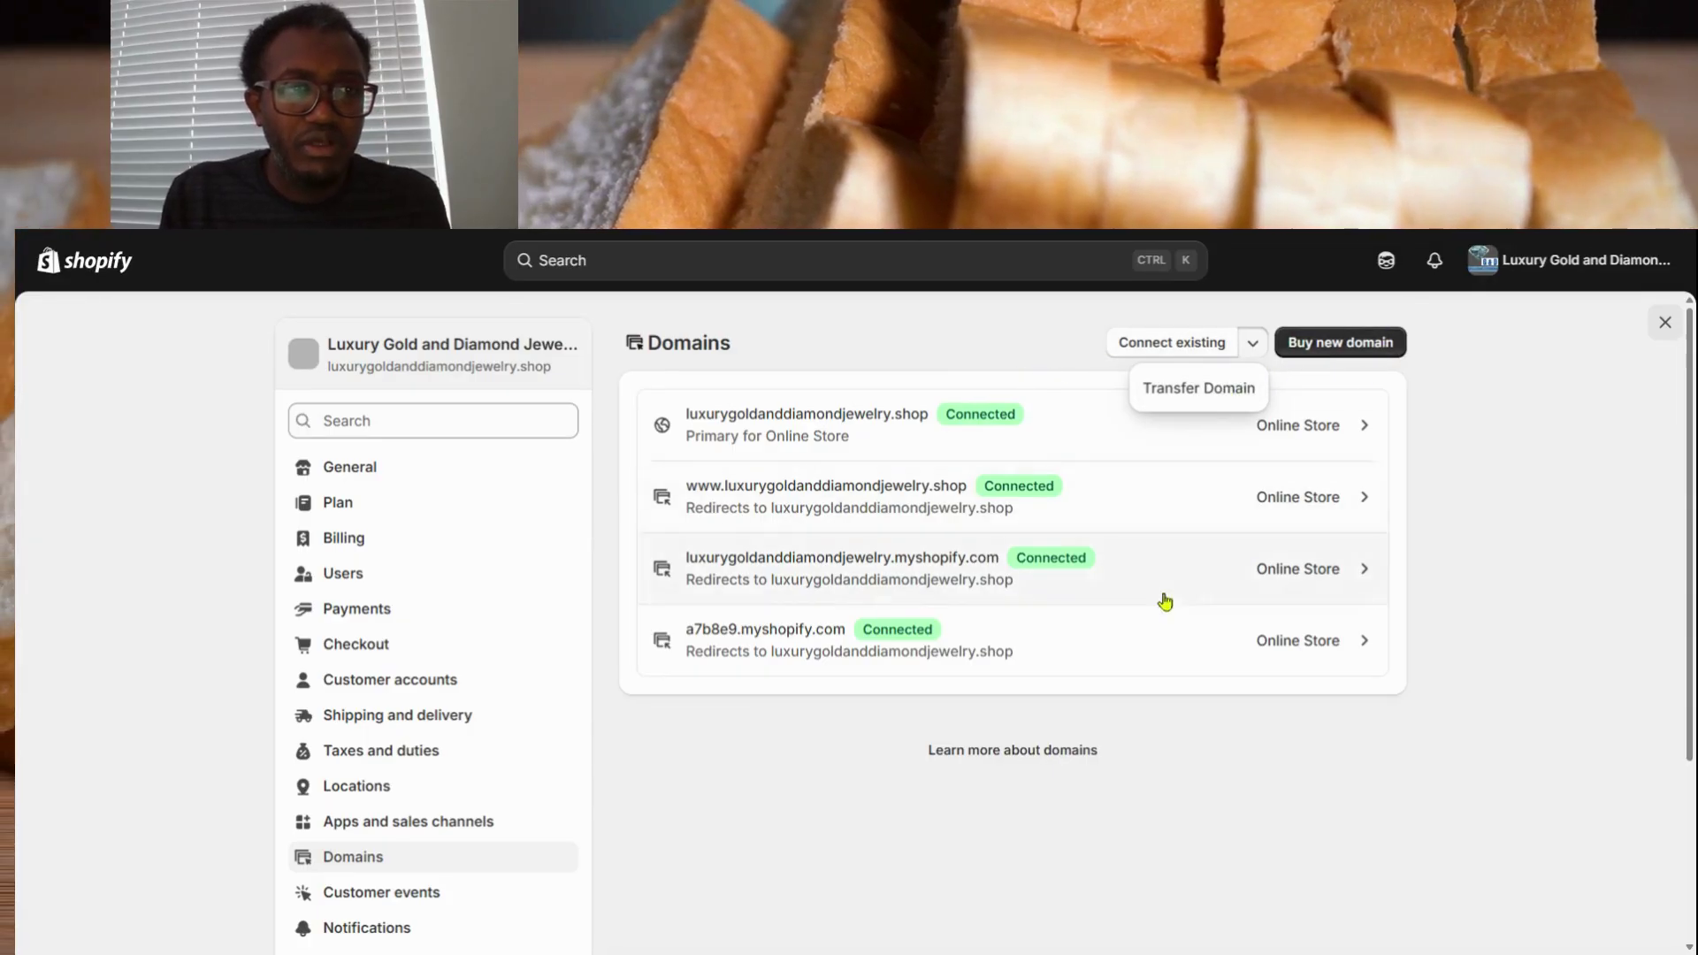
pyautogui.click(1177, 721)
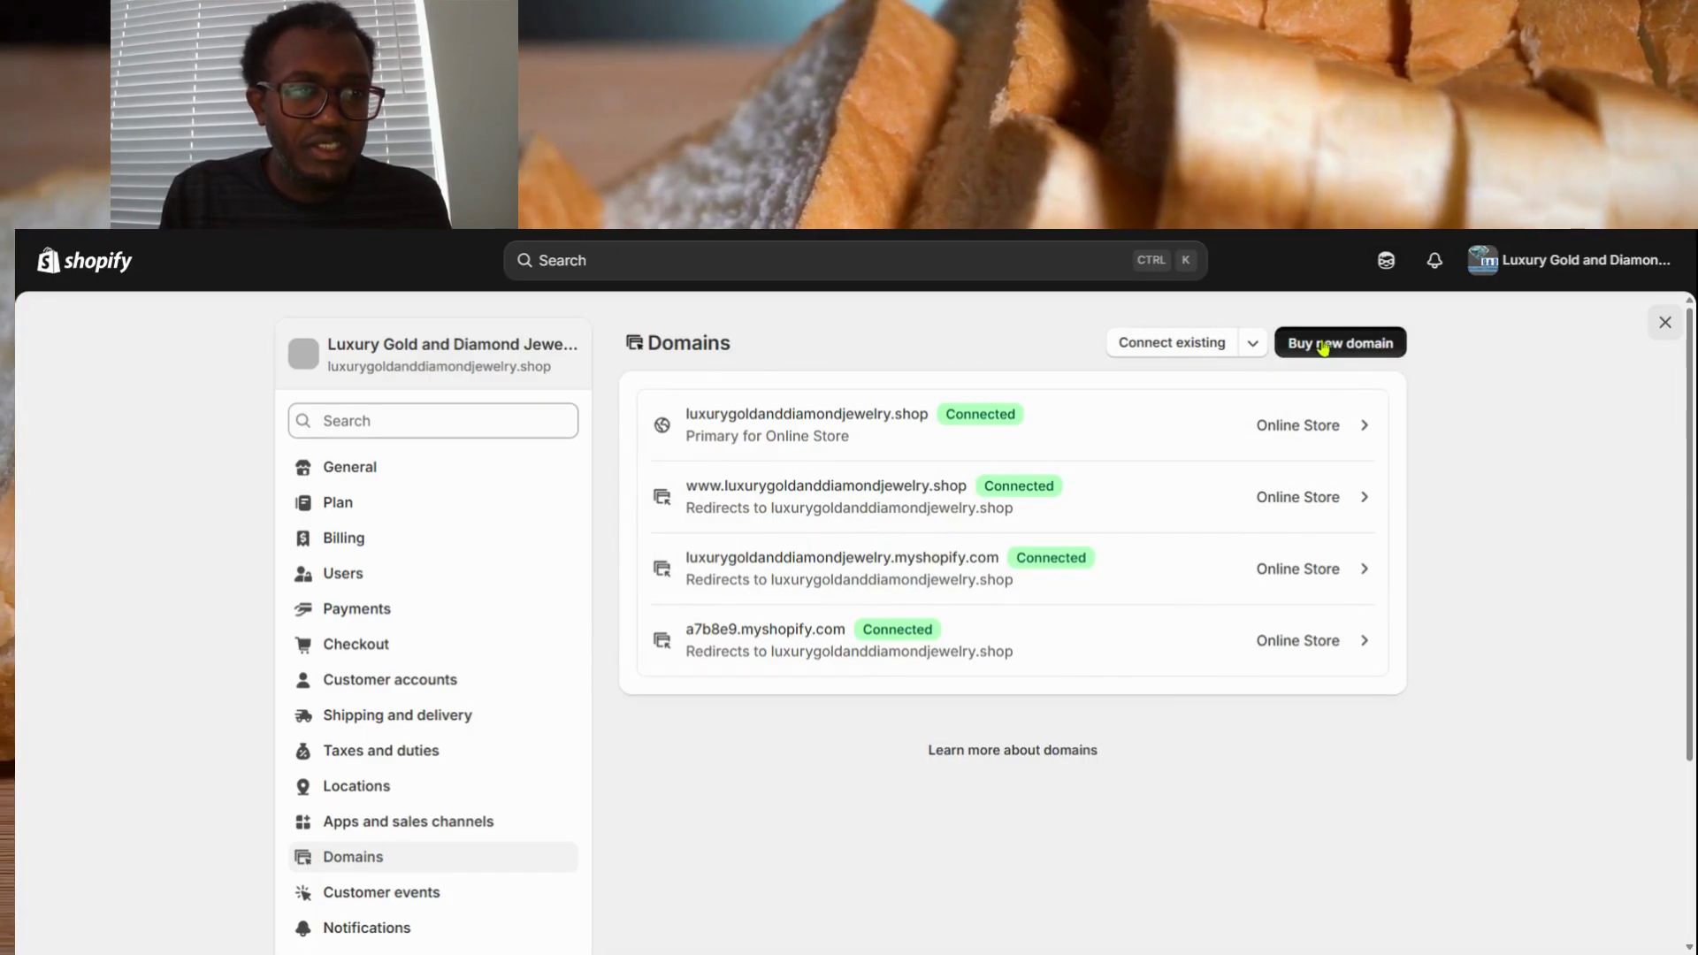
# - Browse new domains for sale, view the purchase page for luxurygoldanddiamondjewelry.net, and return to the domain list without buying
pyautogui.click(1324, 346)
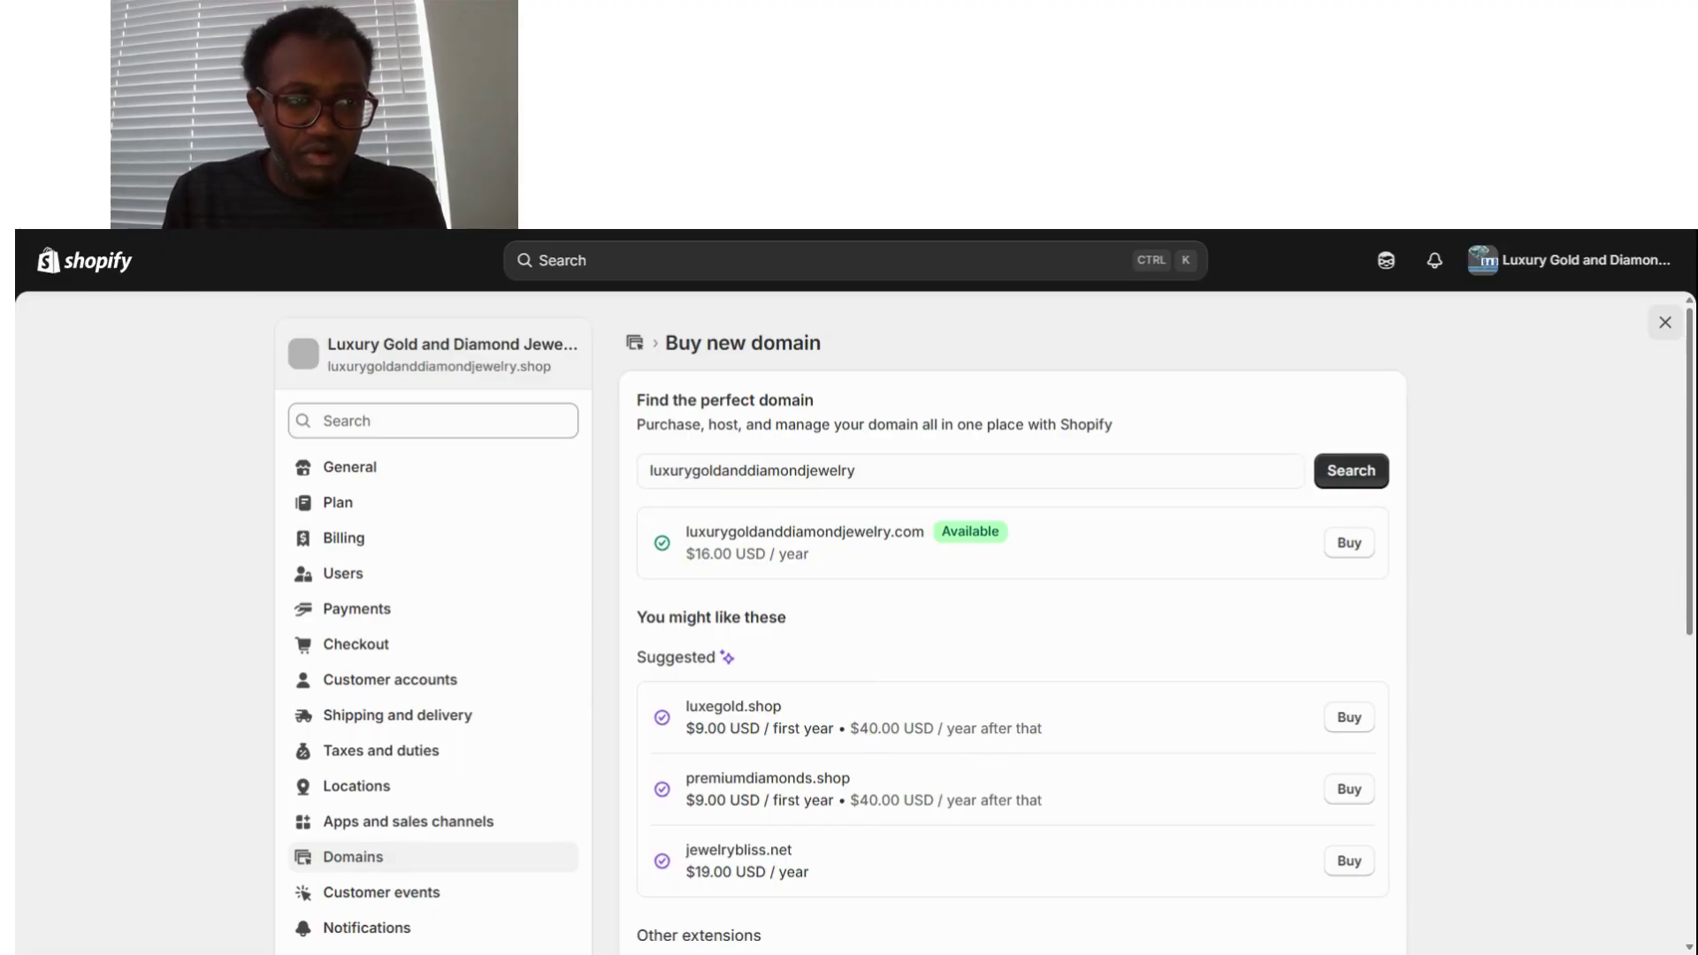
pyautogui.scroll(-4, 1691, 468)
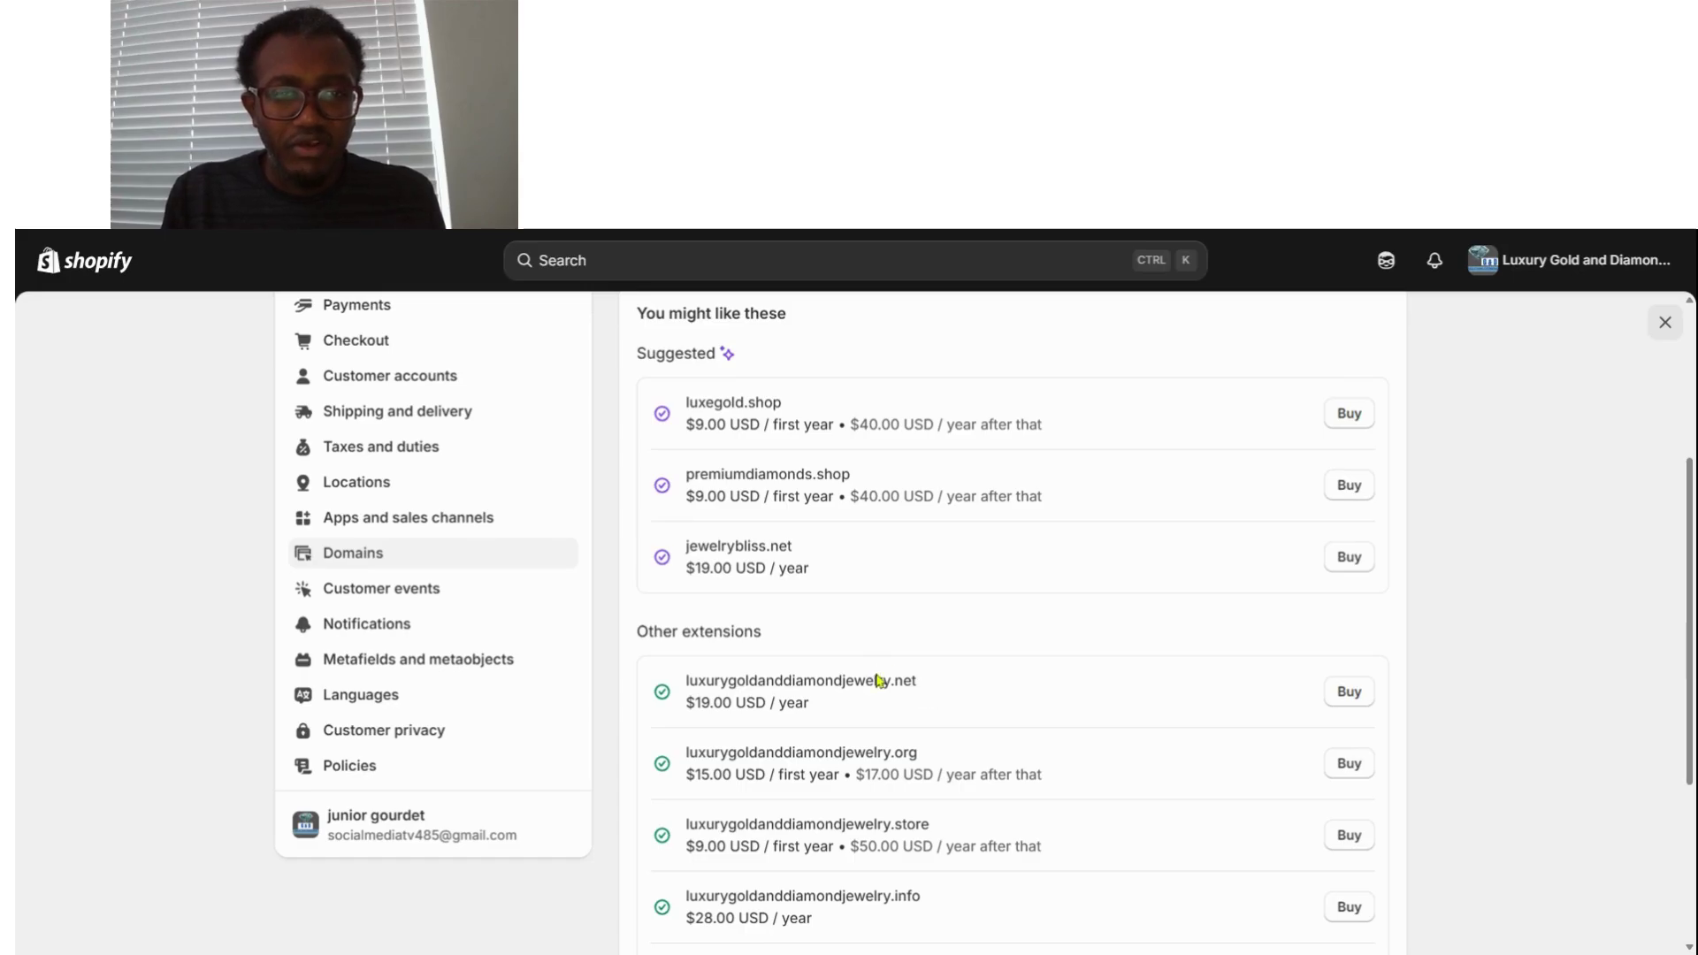
pyautogui.click(1350, 693)
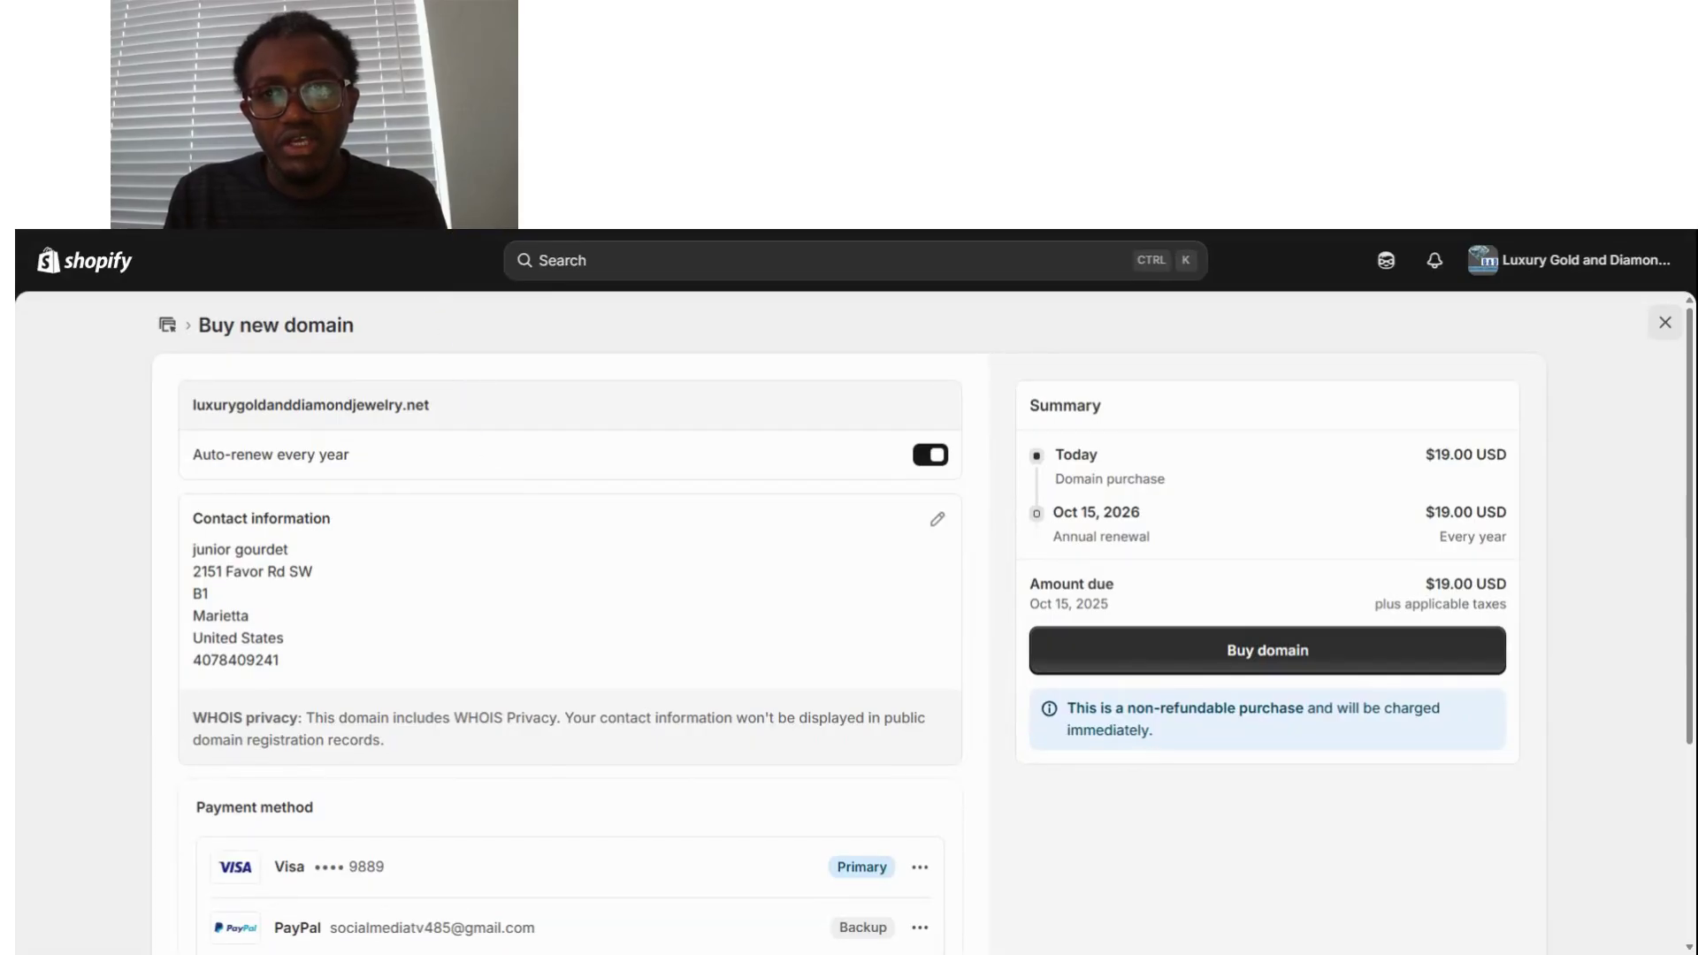
pyautogui.hotkey('alt', 'Left')
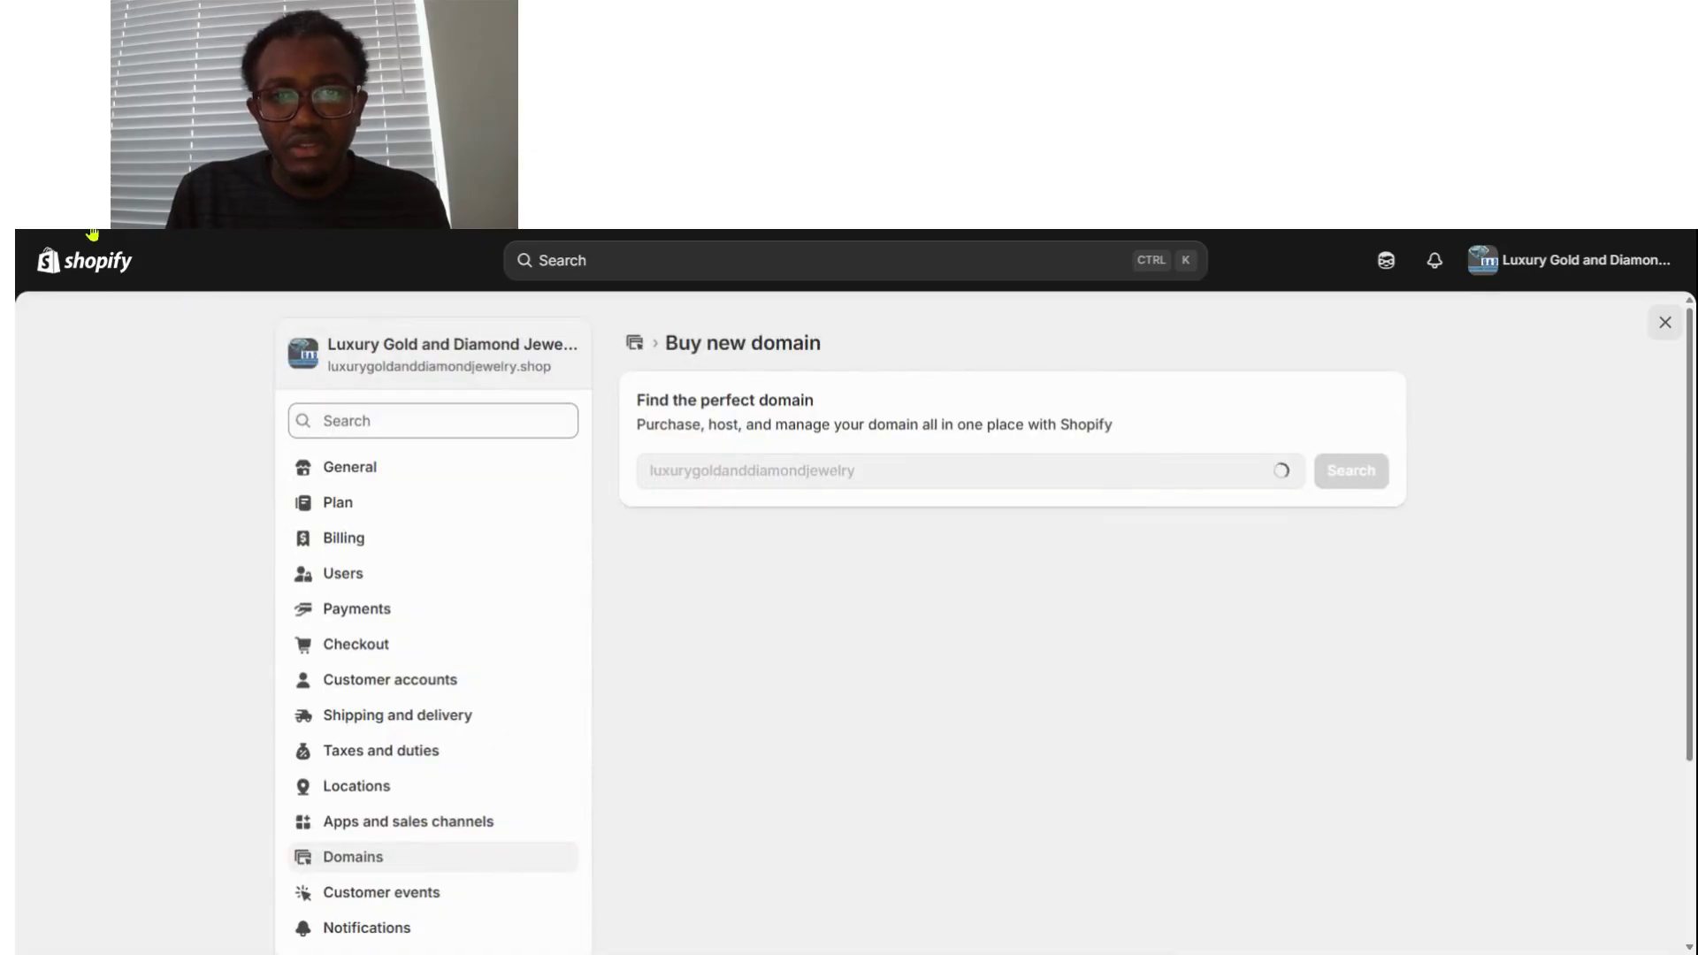
pyautogui.hotkey('alt', 'Left')
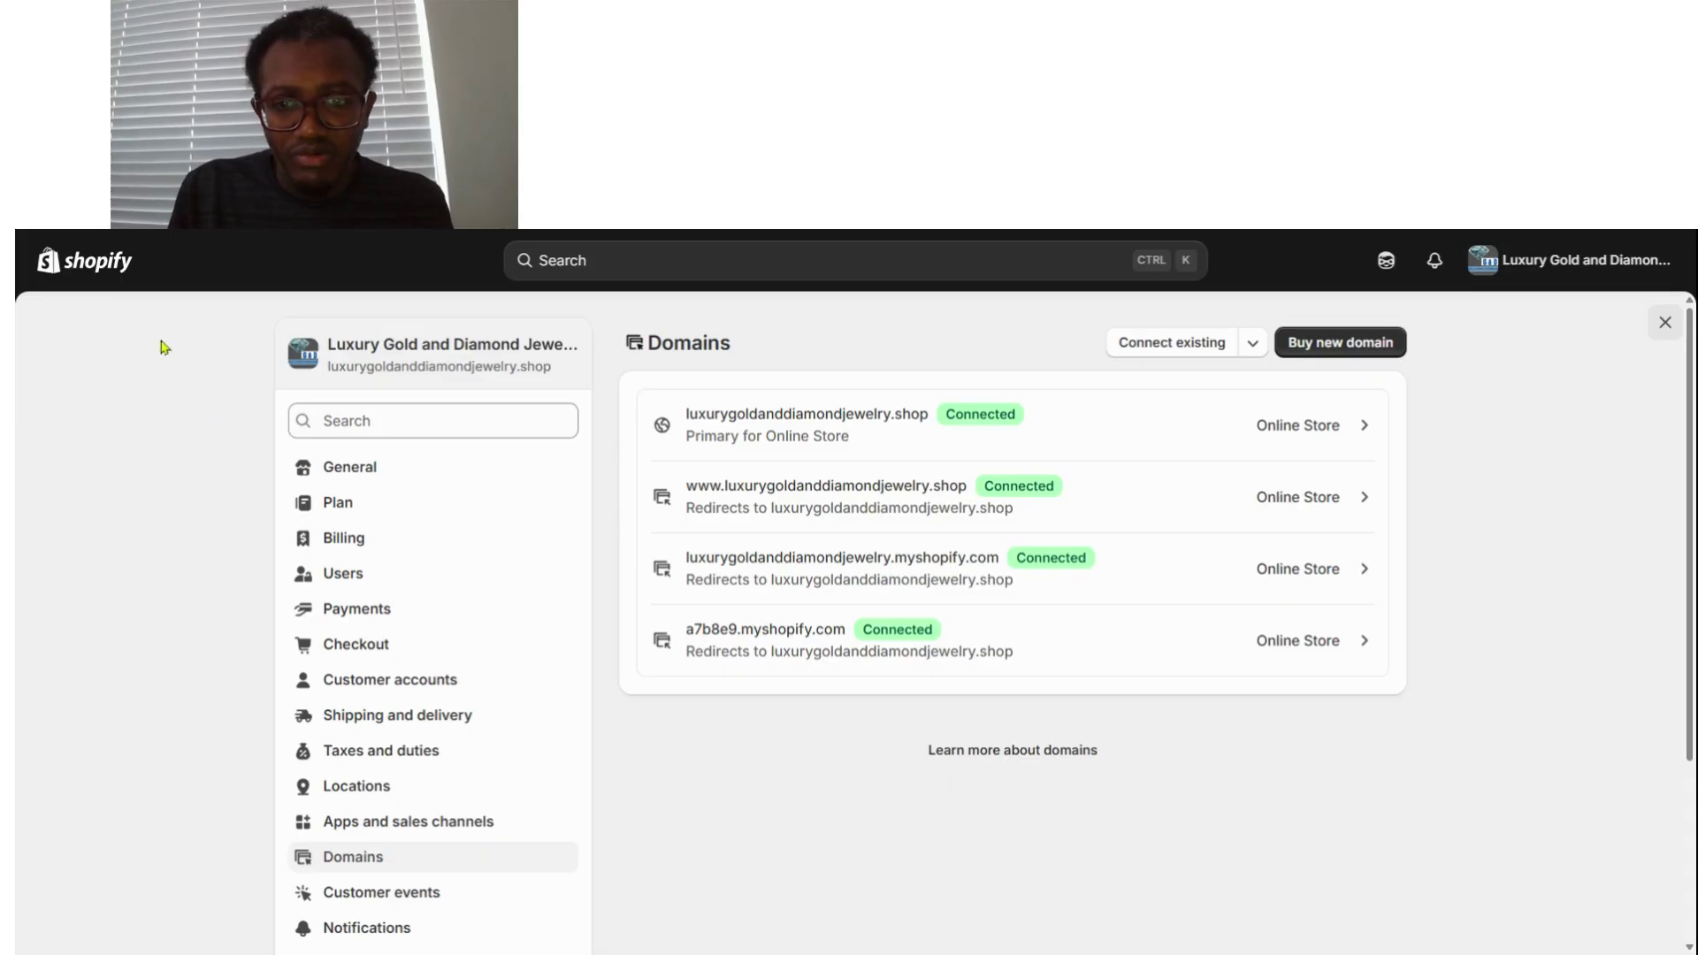
# - View the store's billing information from the general settings and close it without making changes
pyautogui.hotkey('alt', 'Left')
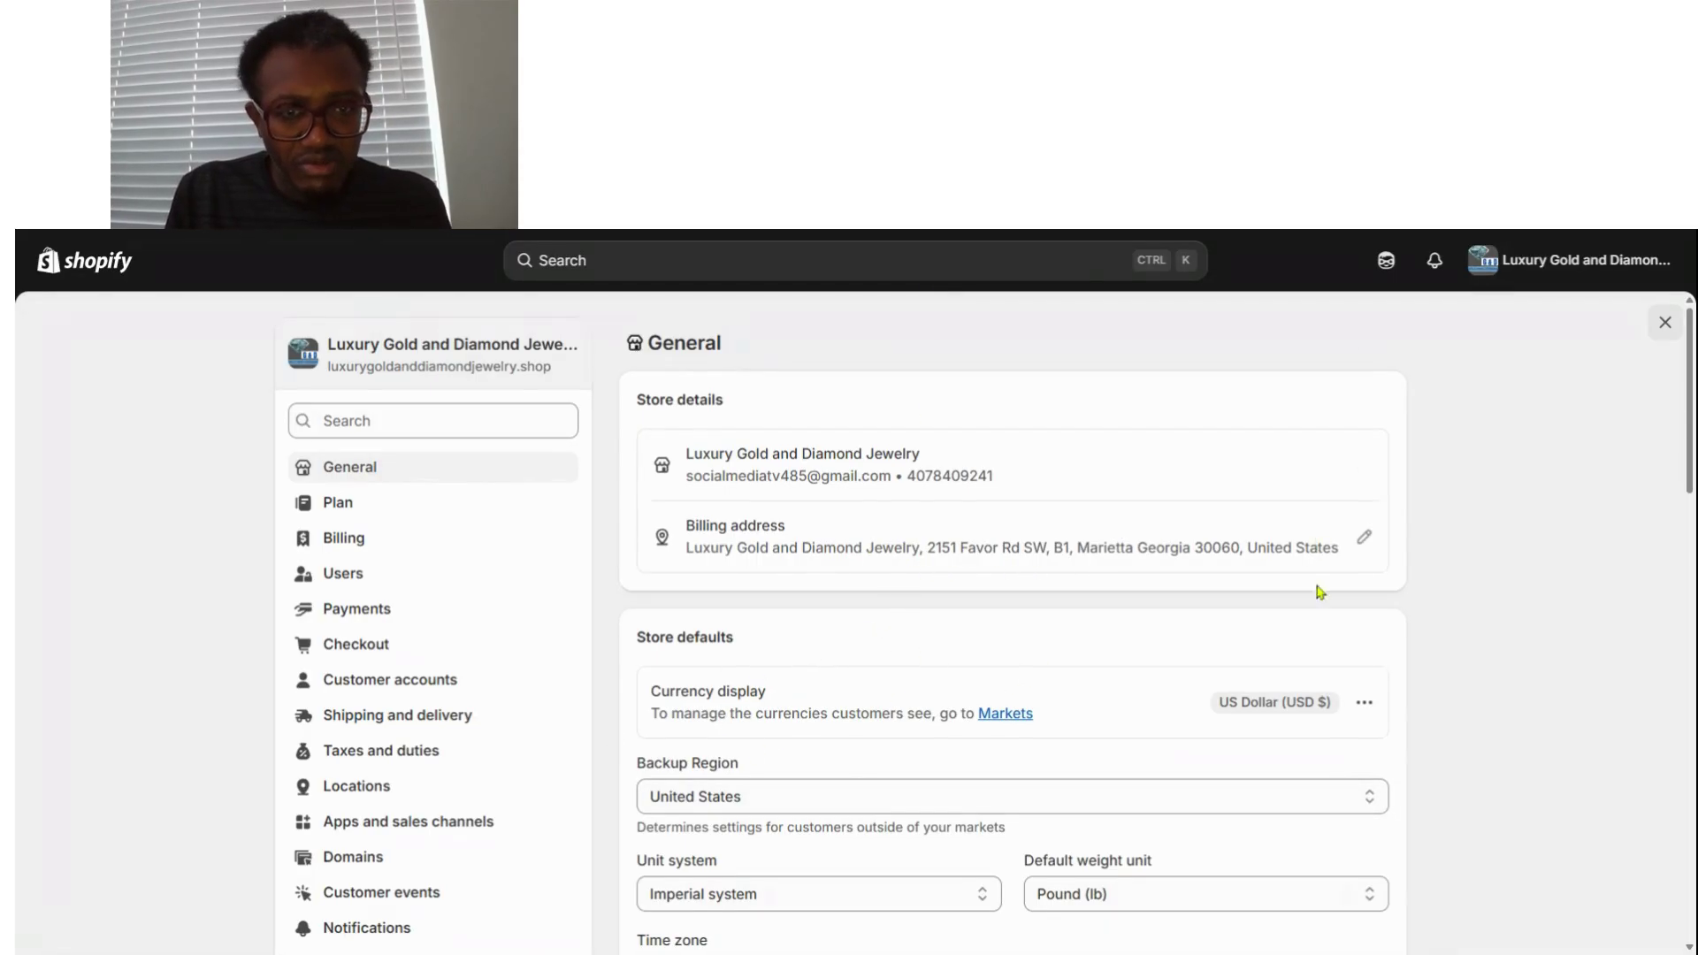
pyautogui.click(1364, 540)
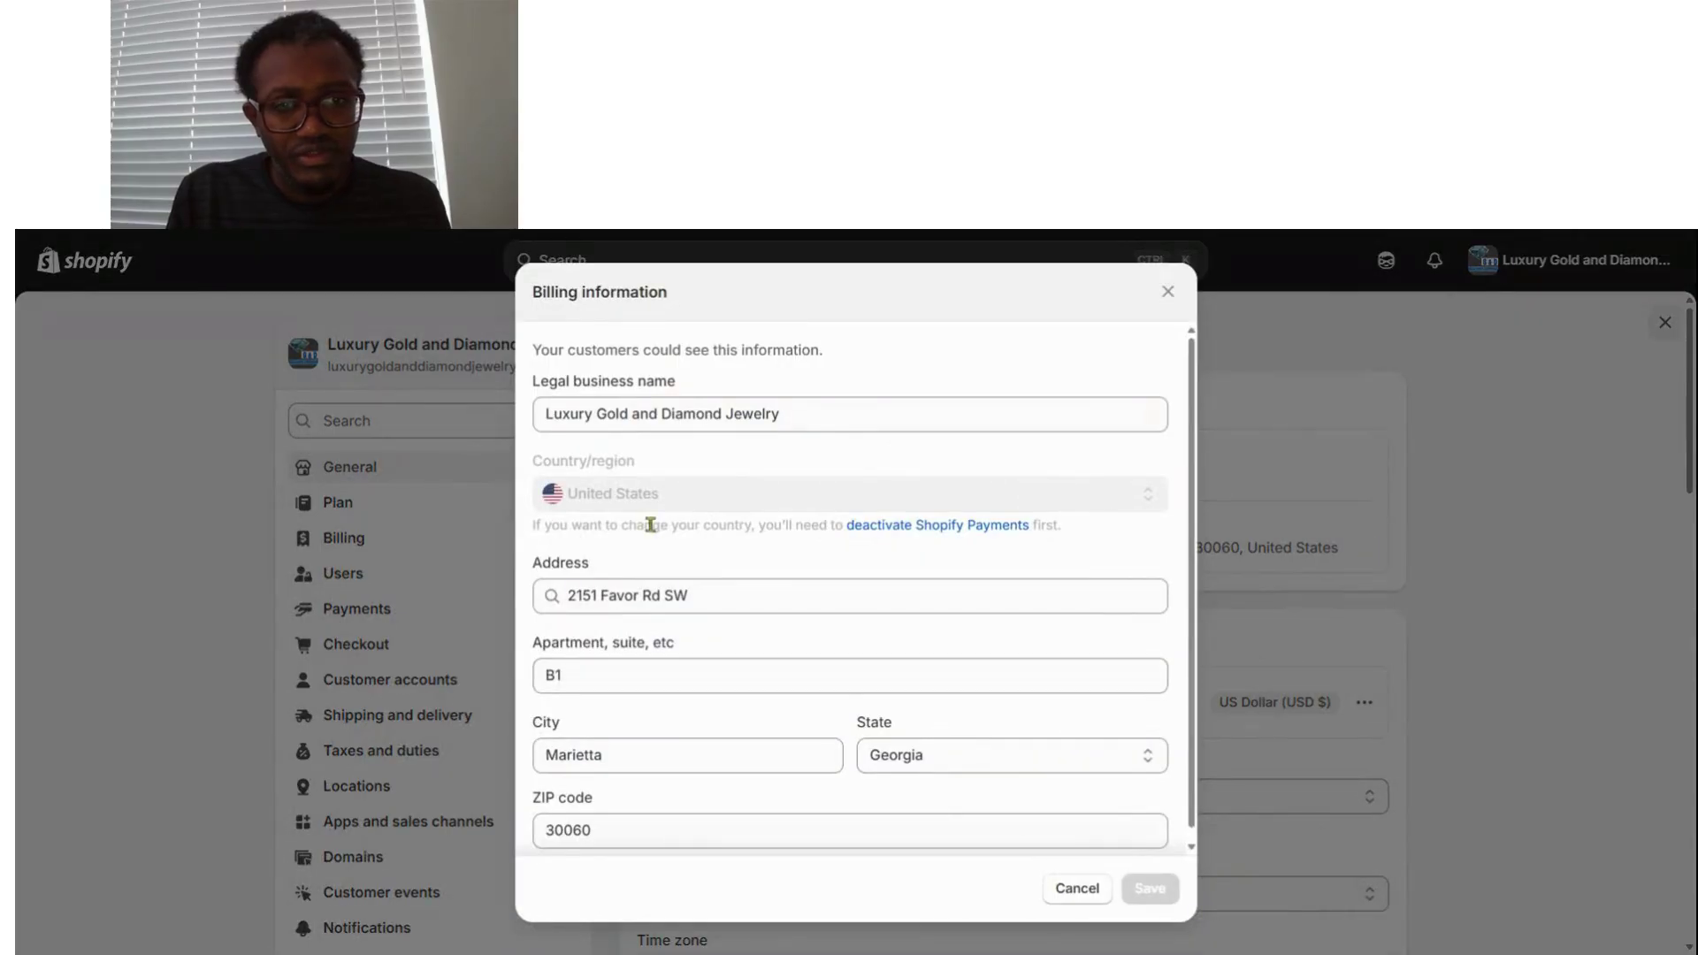
pyautogui.click(1167, 293)
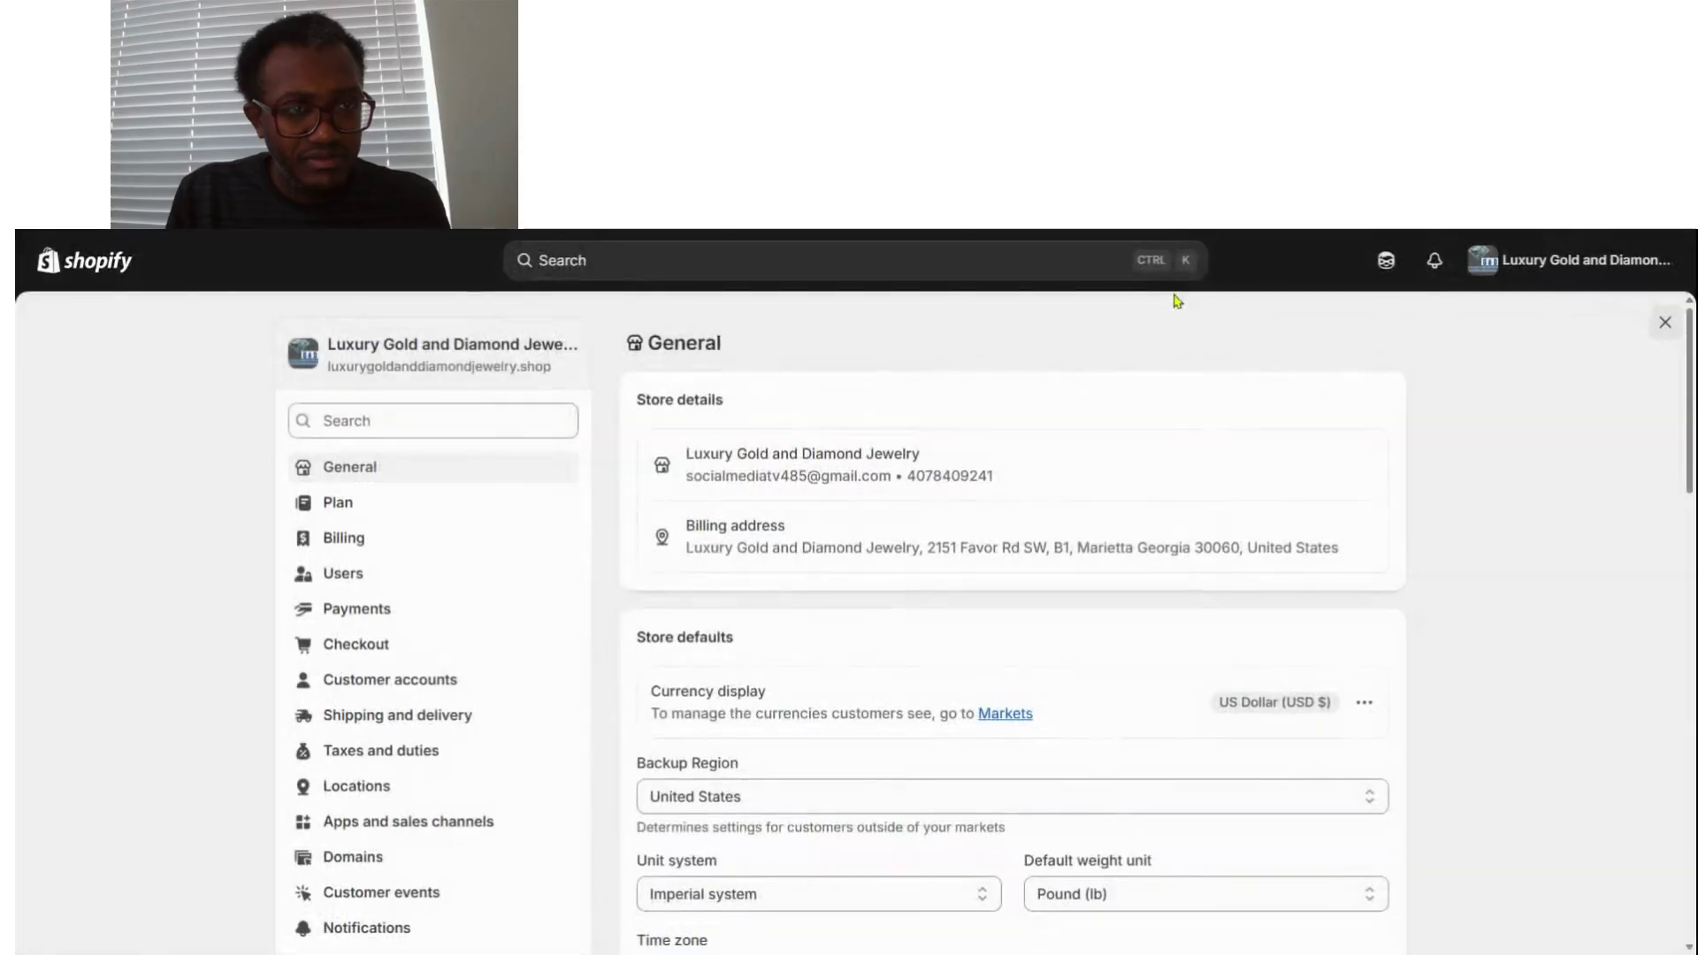
# - Review the general settings for order ID, order processing, store assets, resources and store transfers
pyautogui.scroll(-7, 1070, 735)
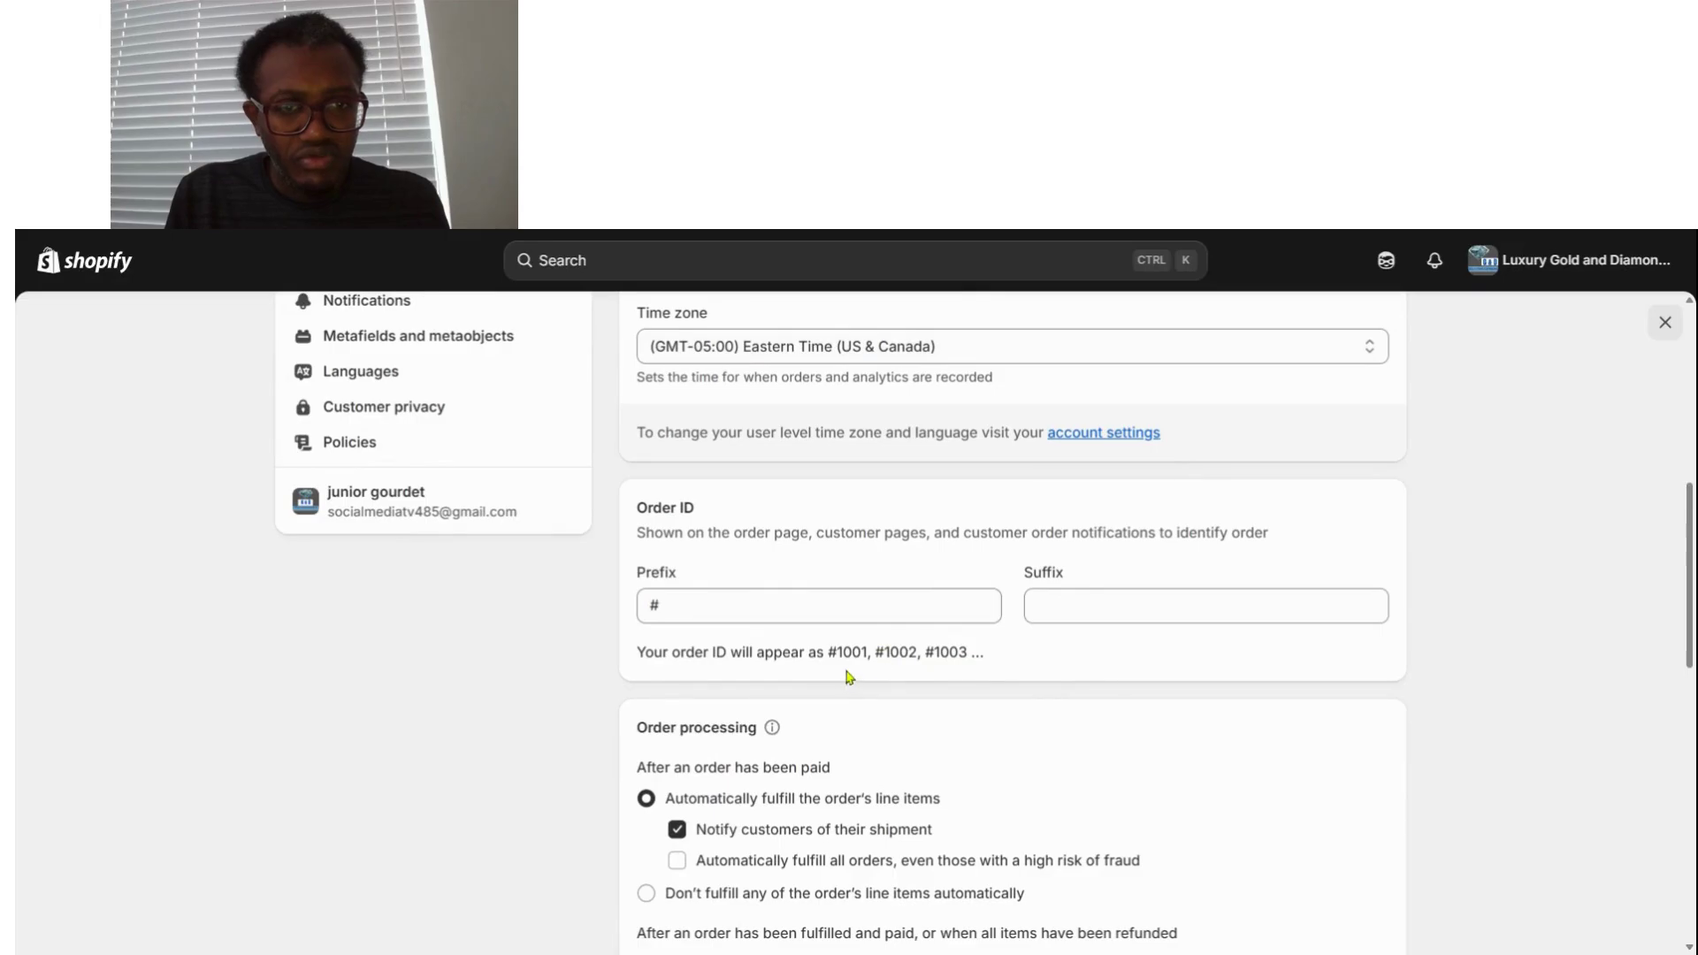
pyautogui.scroll(-7, 846, 832)
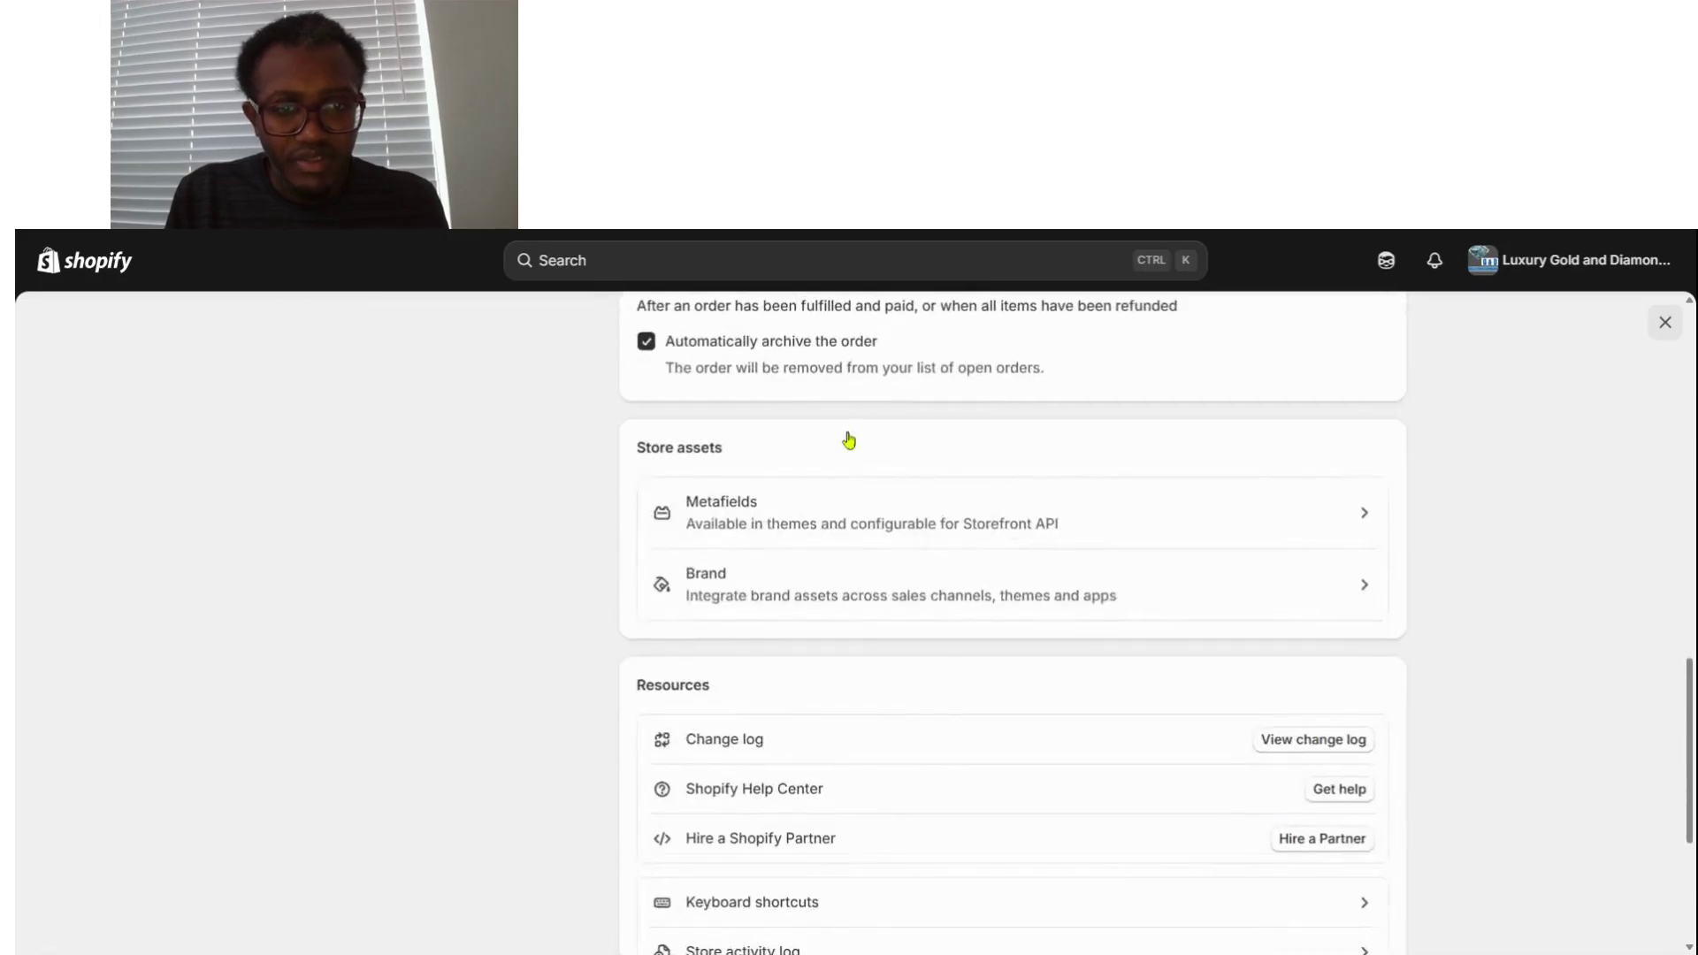
pyautogui.scroll(7, 754, 426)
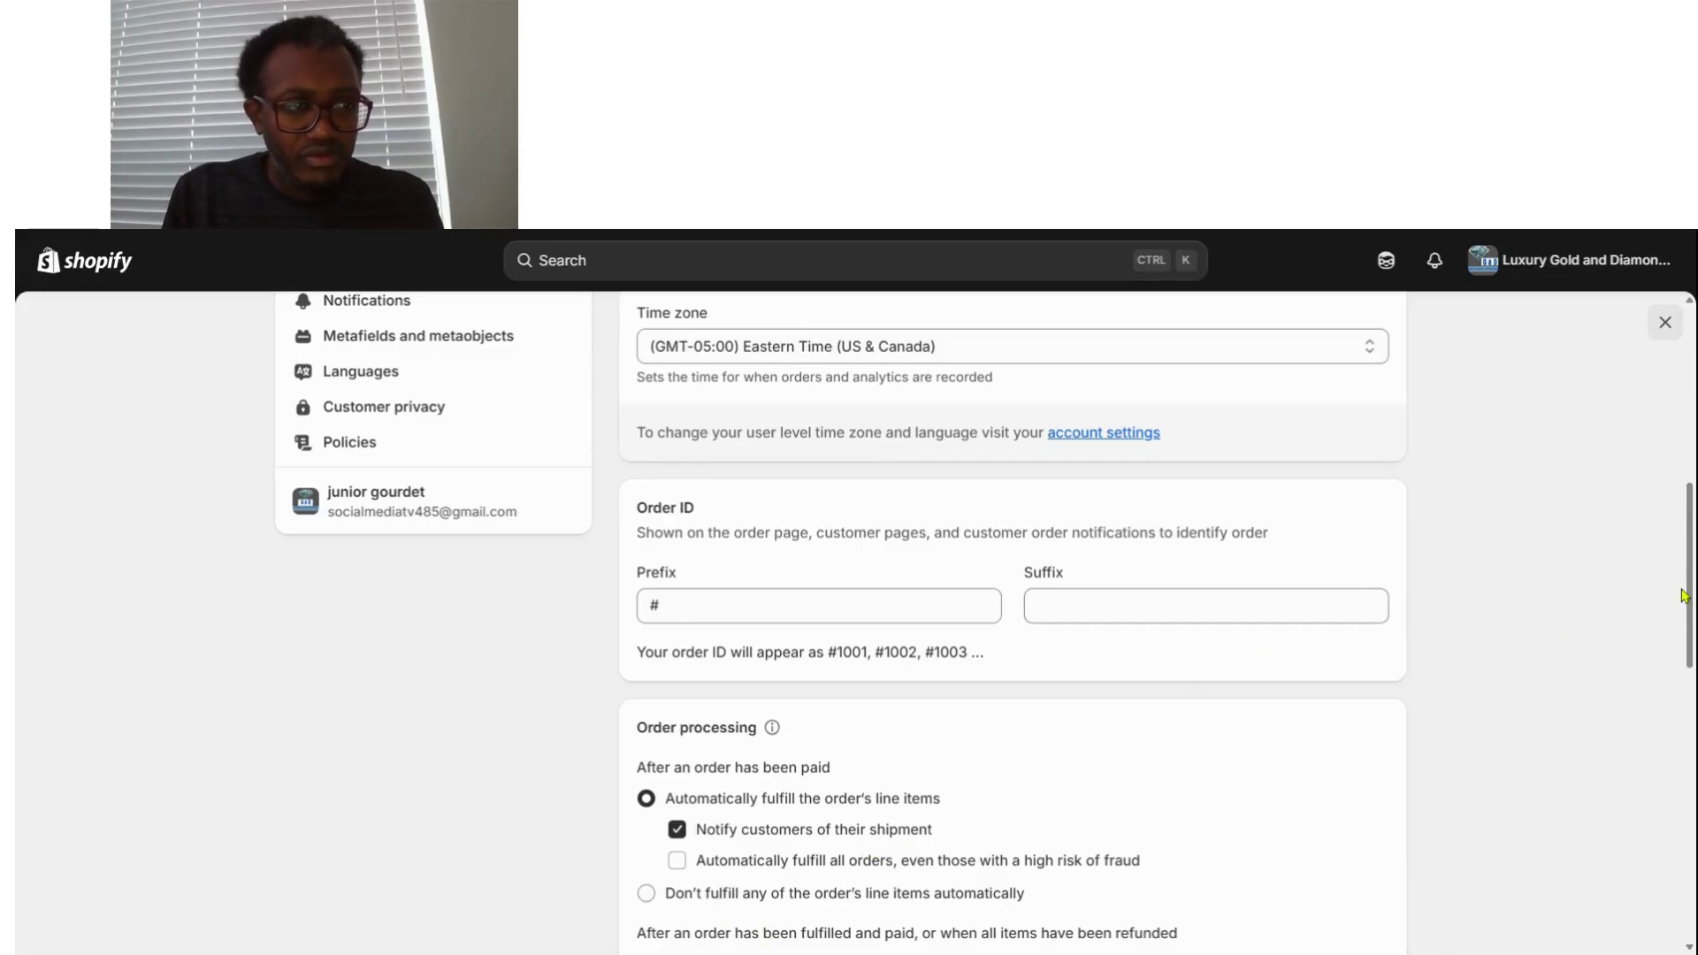
pyautogui.moveTo(1688, 581); pyautogui.dragTo(1653, 695)
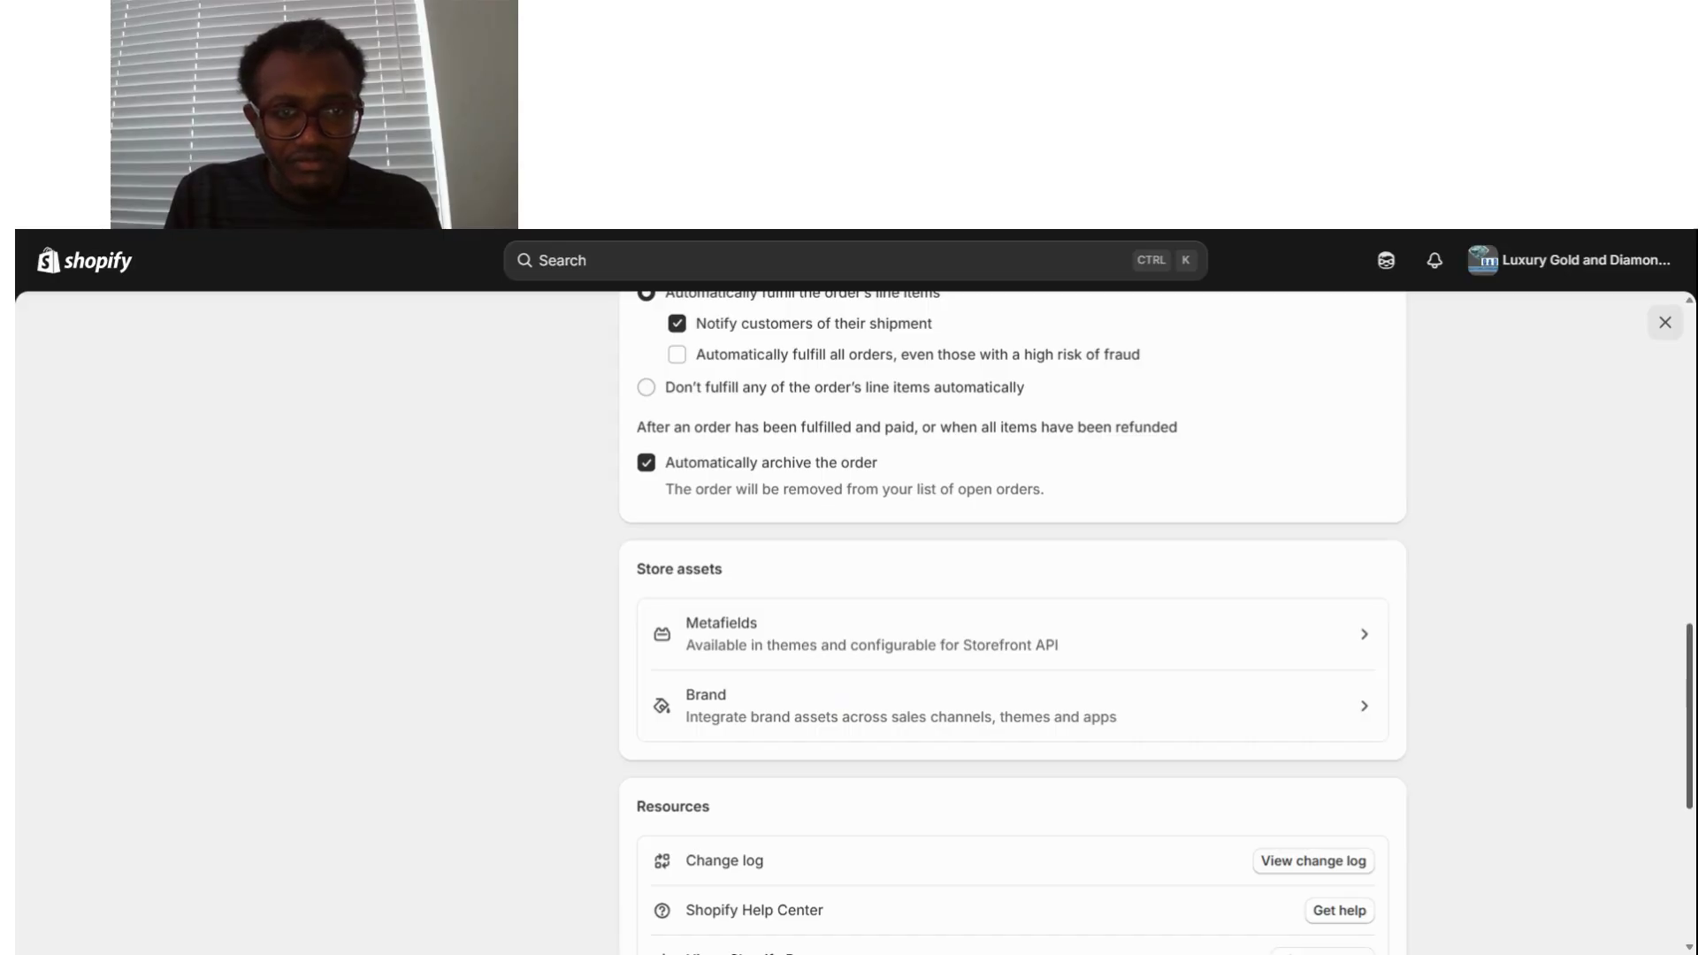
pyautogui.scroll(-1, 1013, 619)
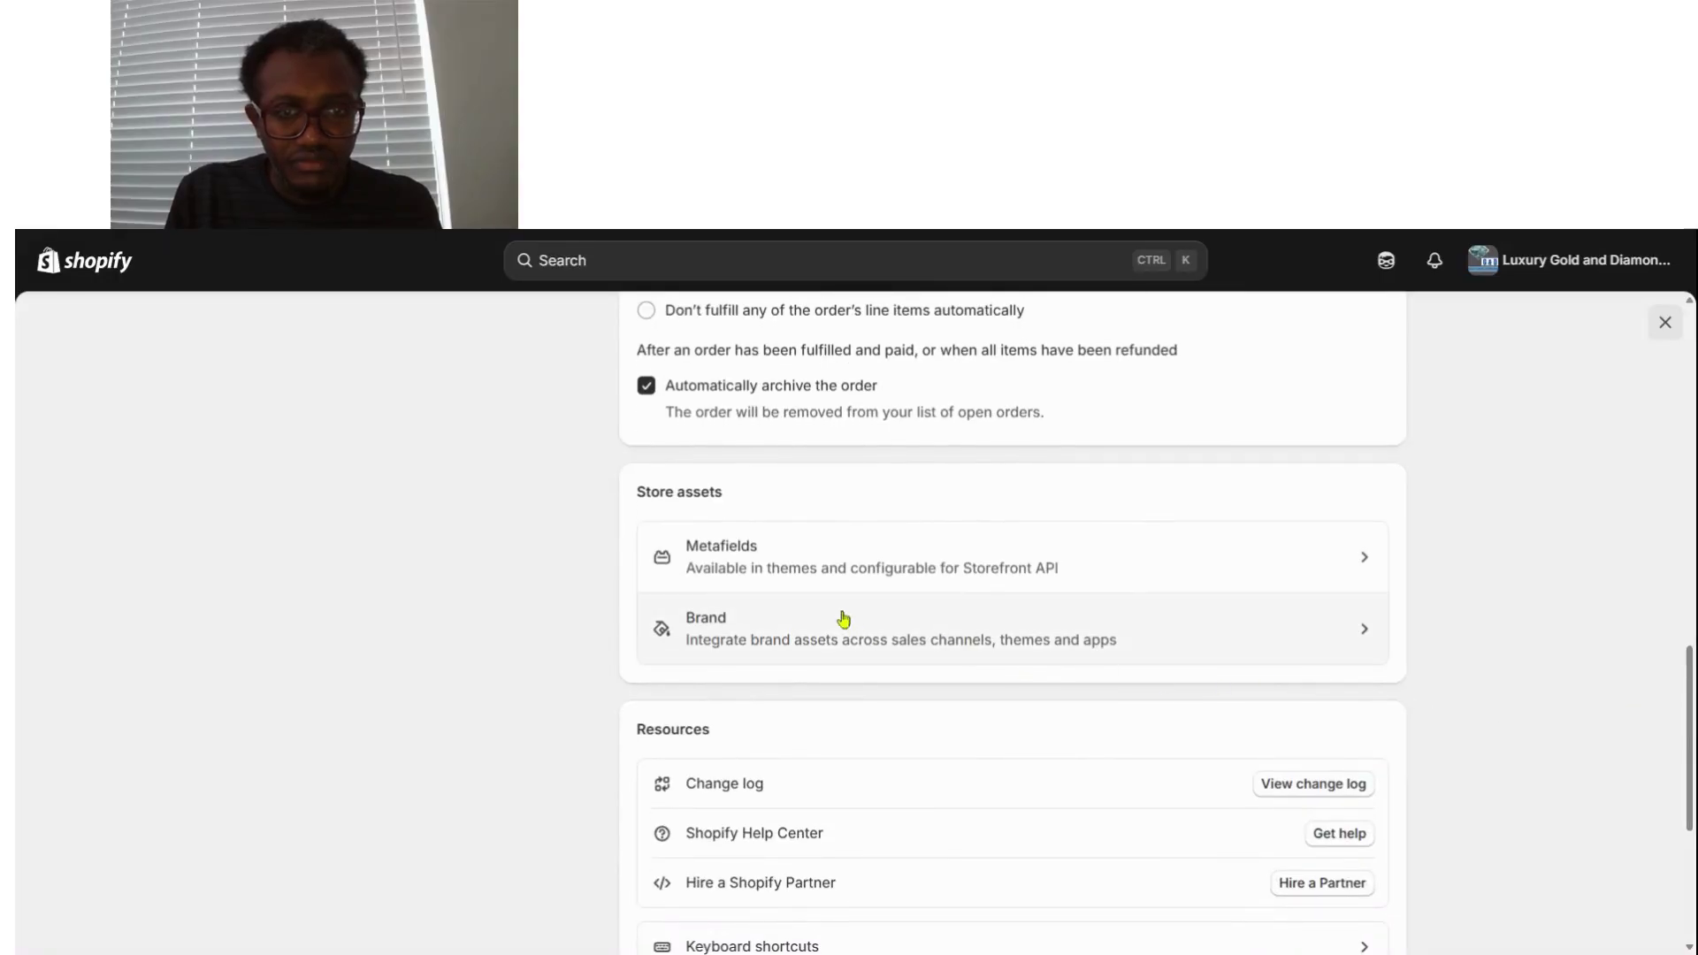
pyautogui.scroll(-5, 1009, 600)
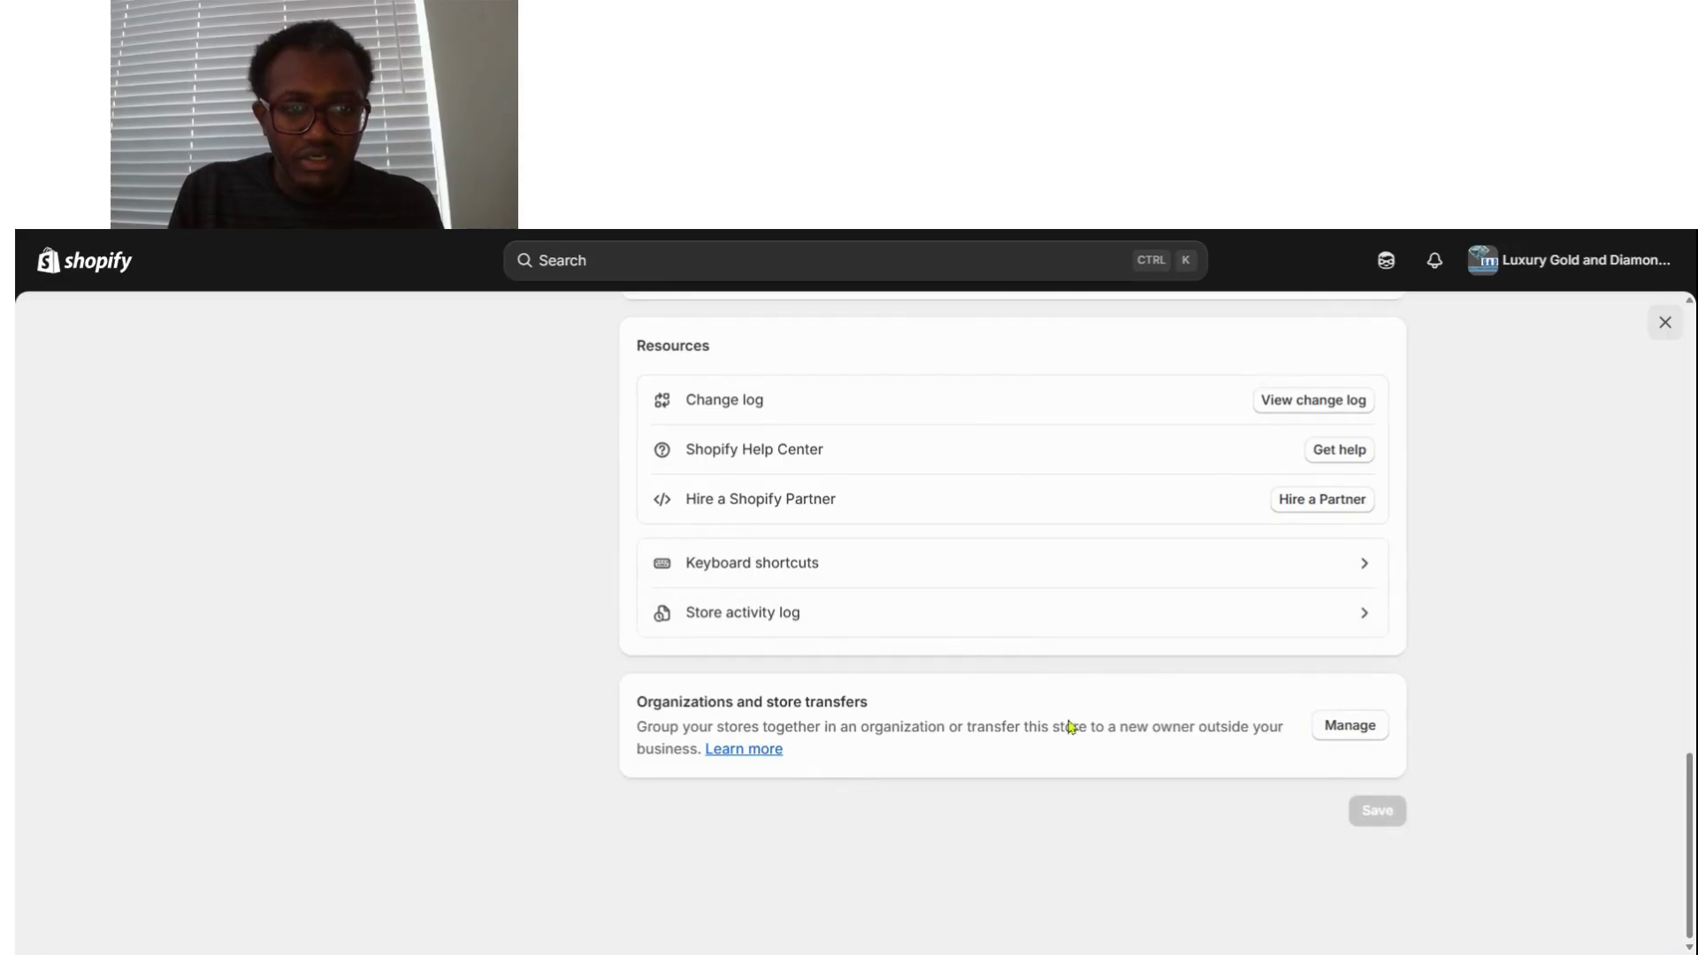
# - View the store's plan details and look at the options for changing the plan
pyautogui.scroll(15, 1116, 723)
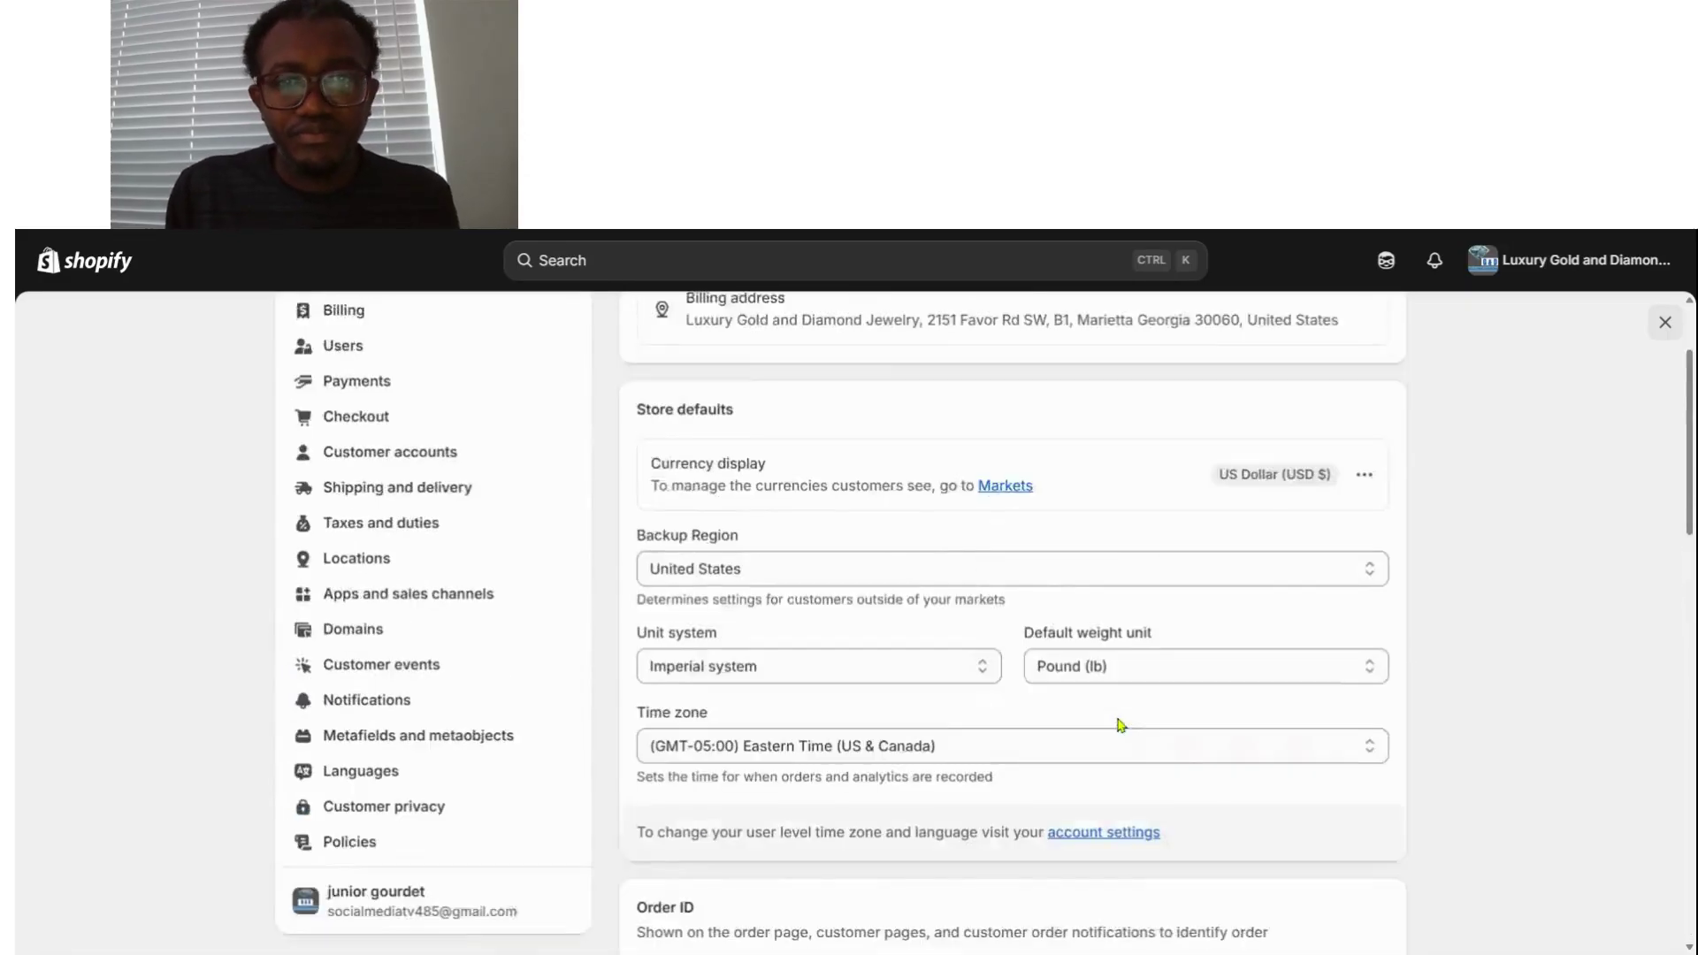
pyautogui.scroll(3, 1115, 719)
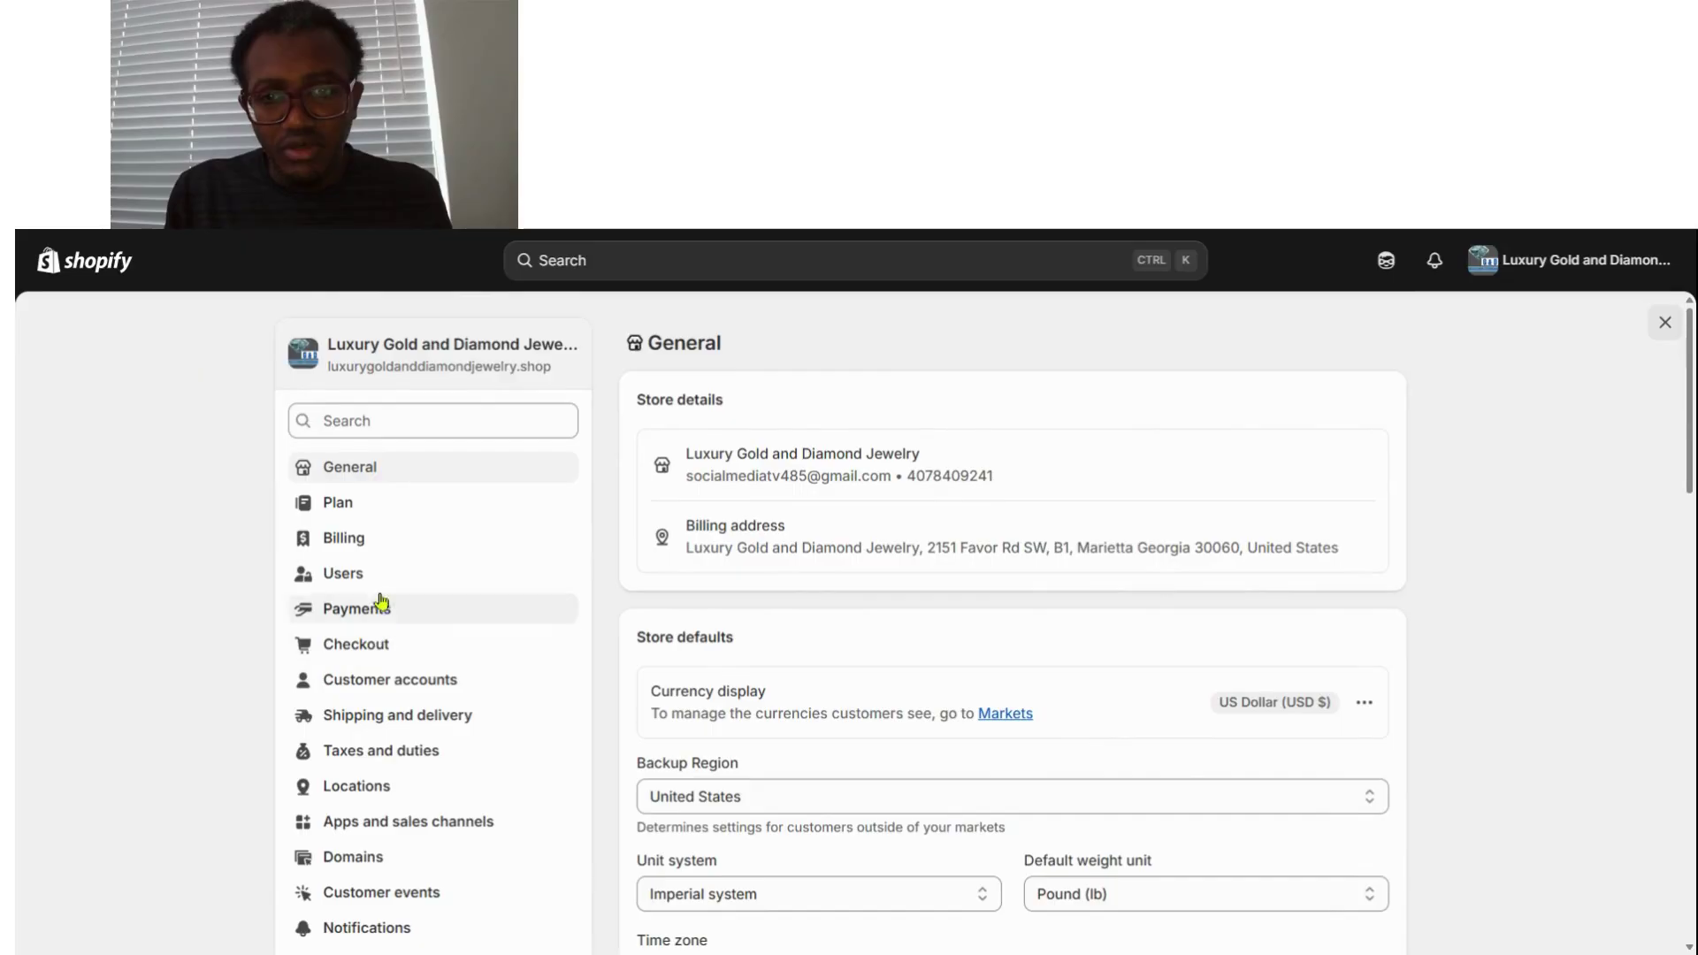
pyautogui.click(365, 505)
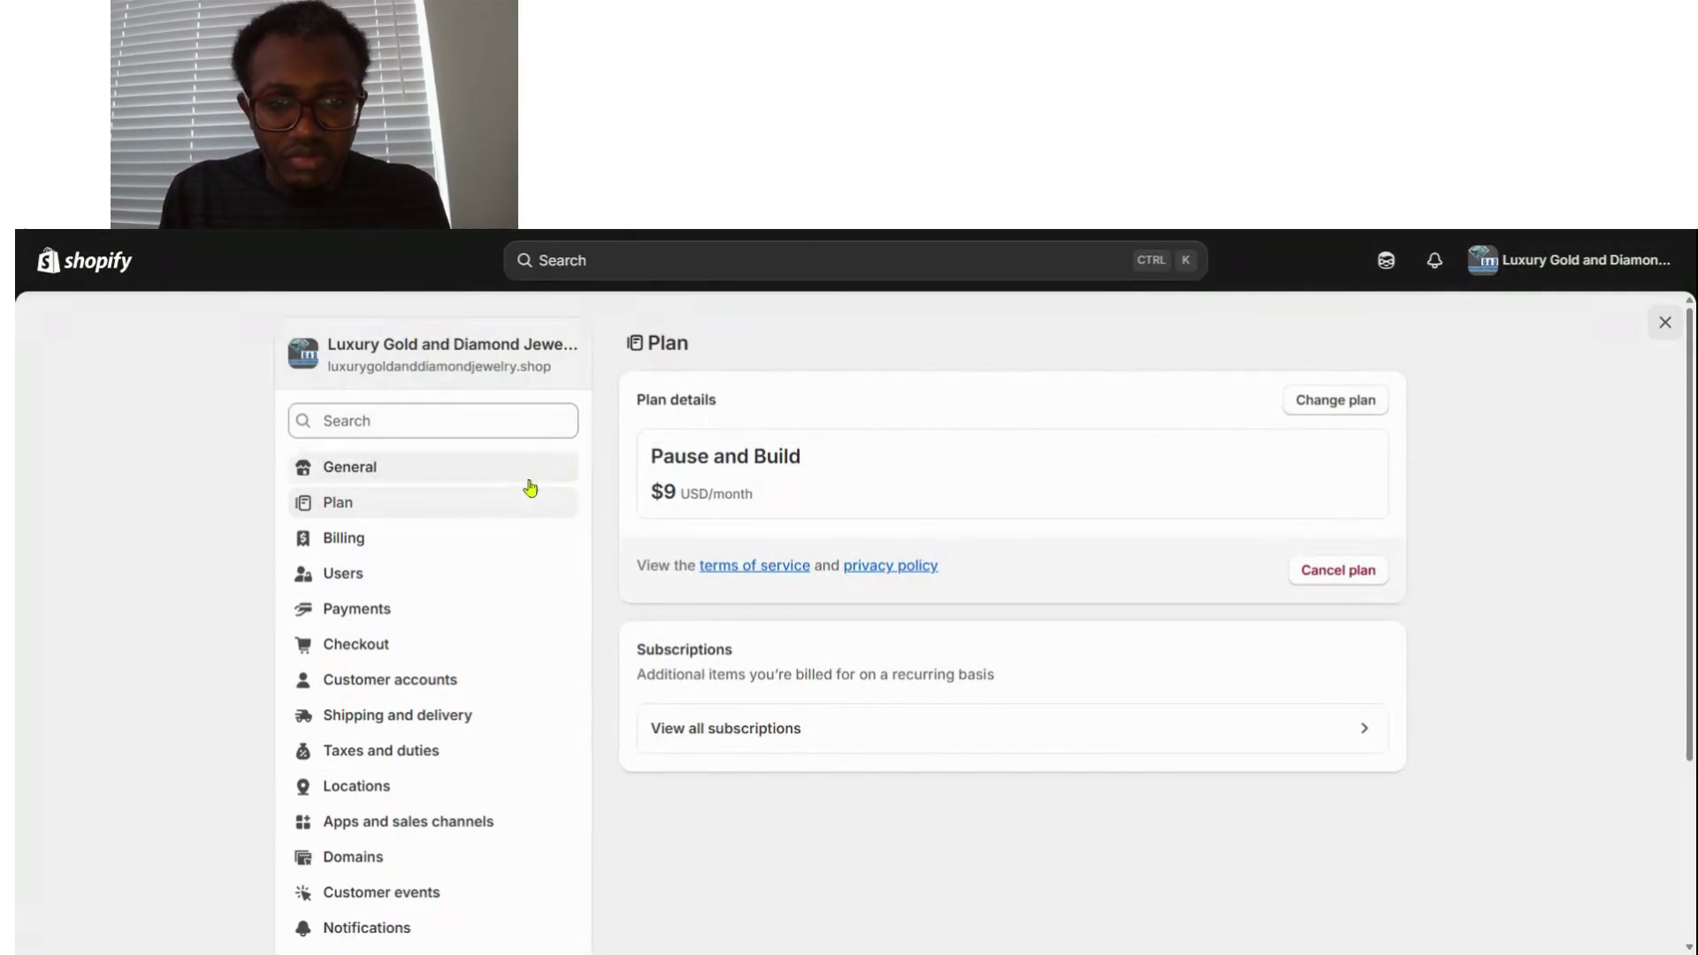
pyautogui.click(1345, 412)
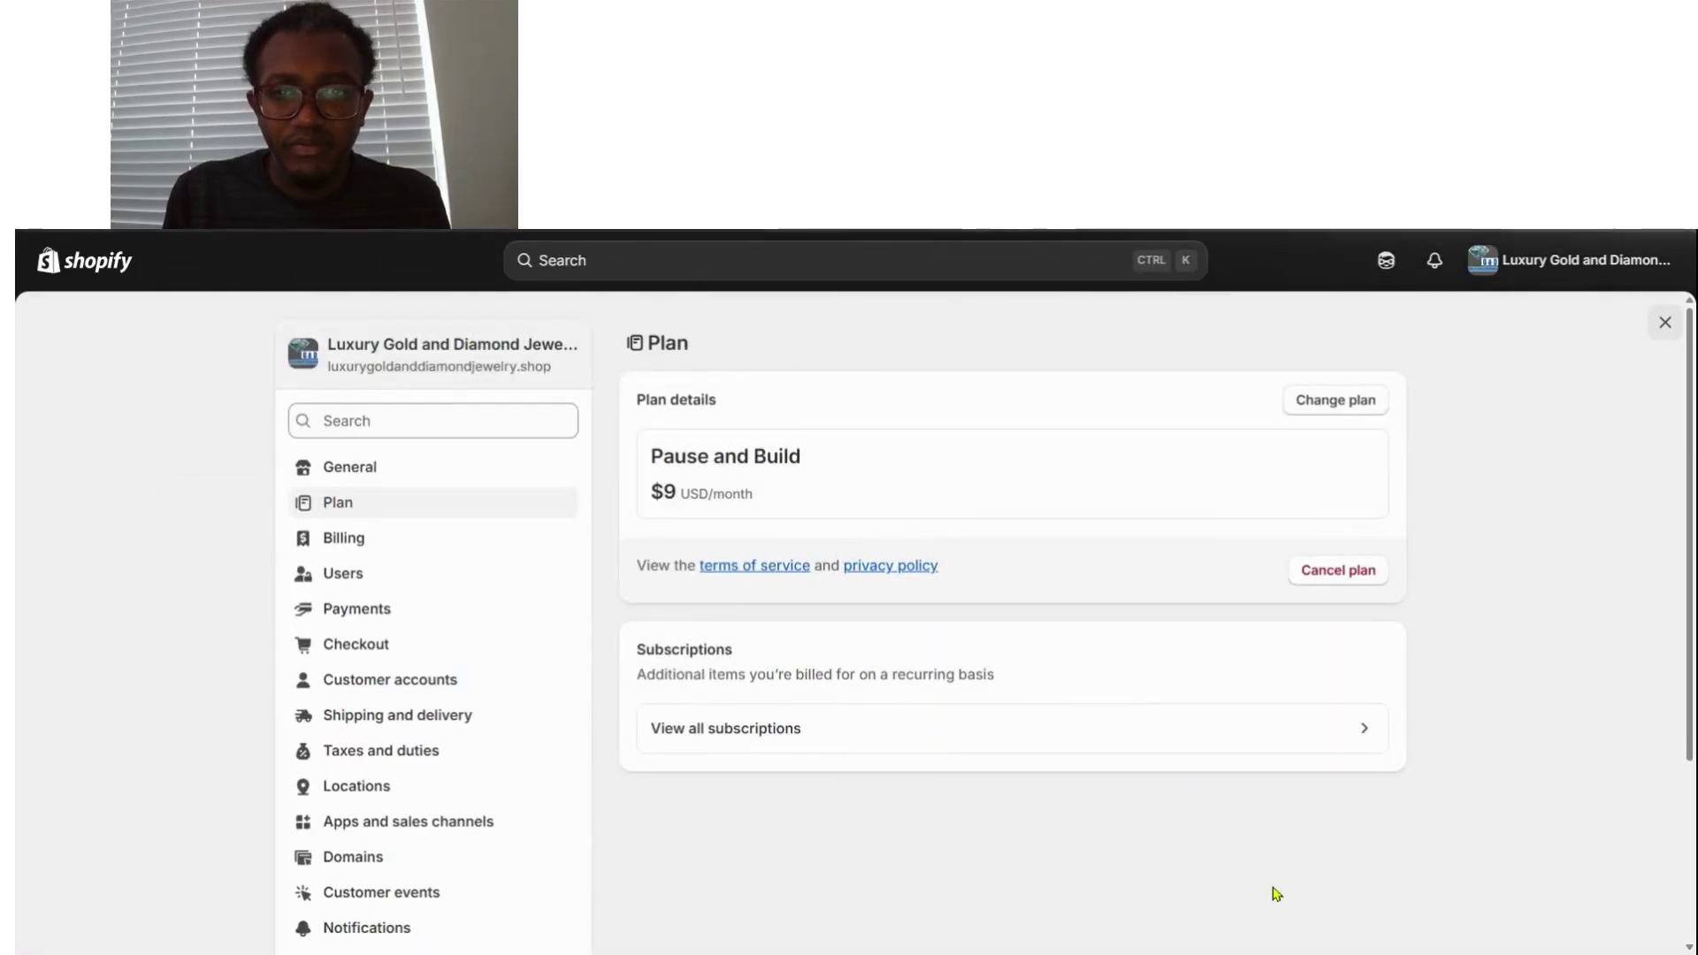
# - Review the payment settings, view the payment method customizations page, and return to the payments overview
pyautogui.click(372, 616)
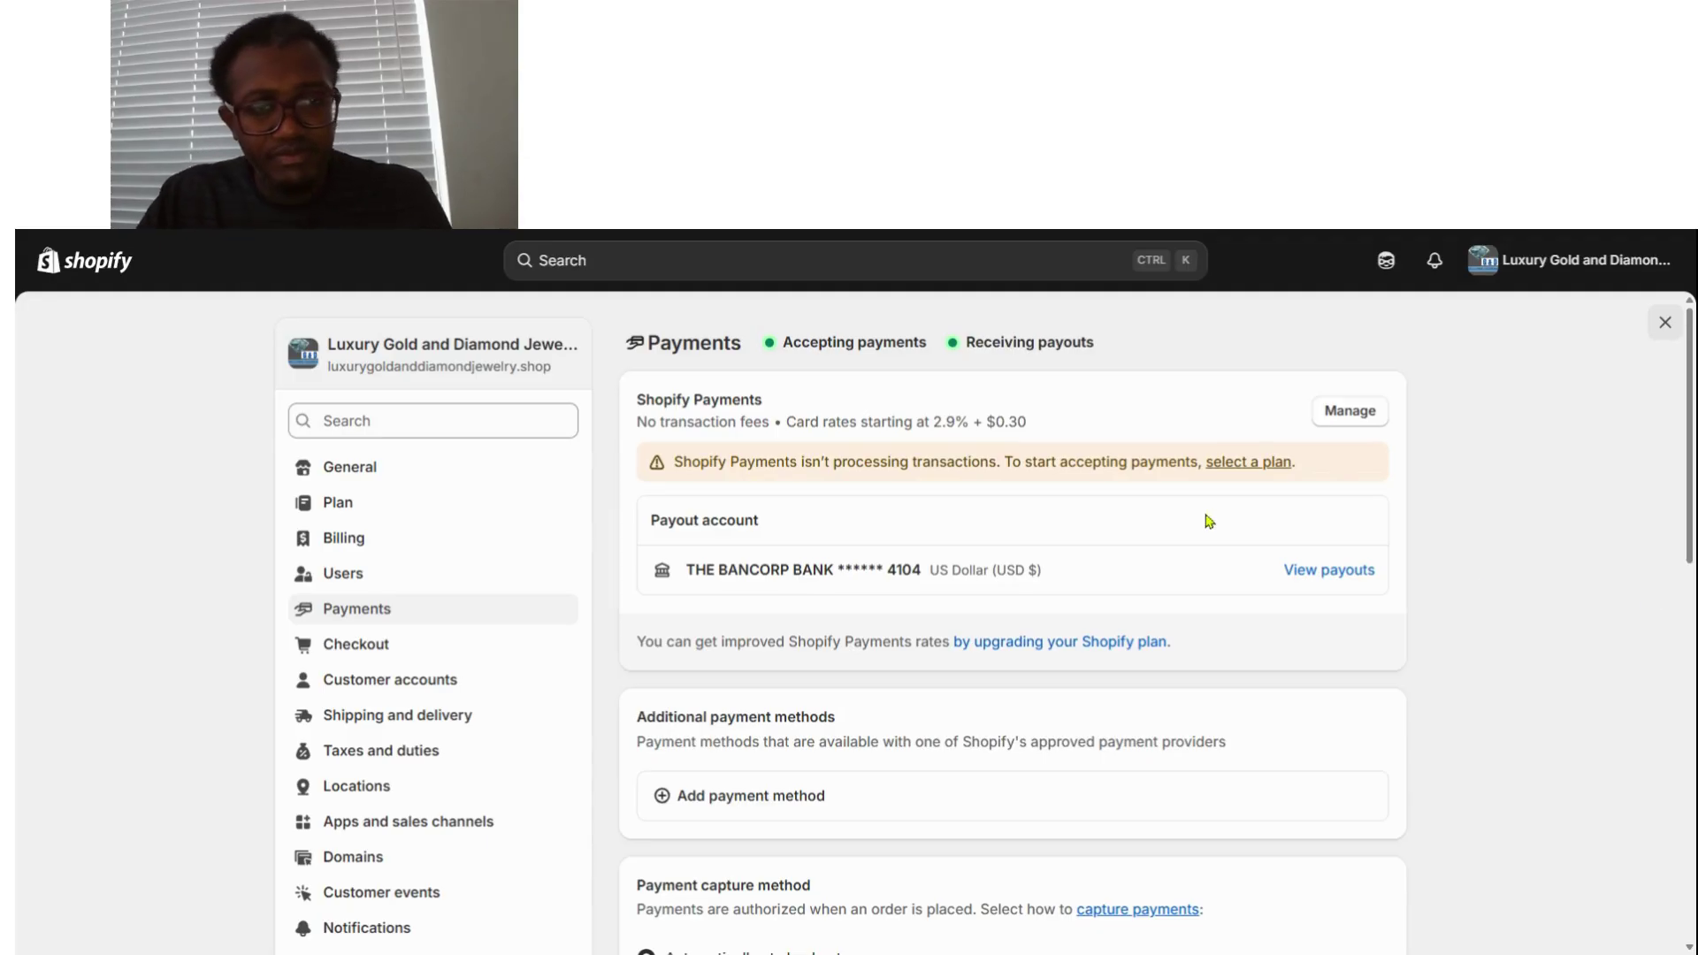
pyautogui.scroll(-7, 1119, 632)
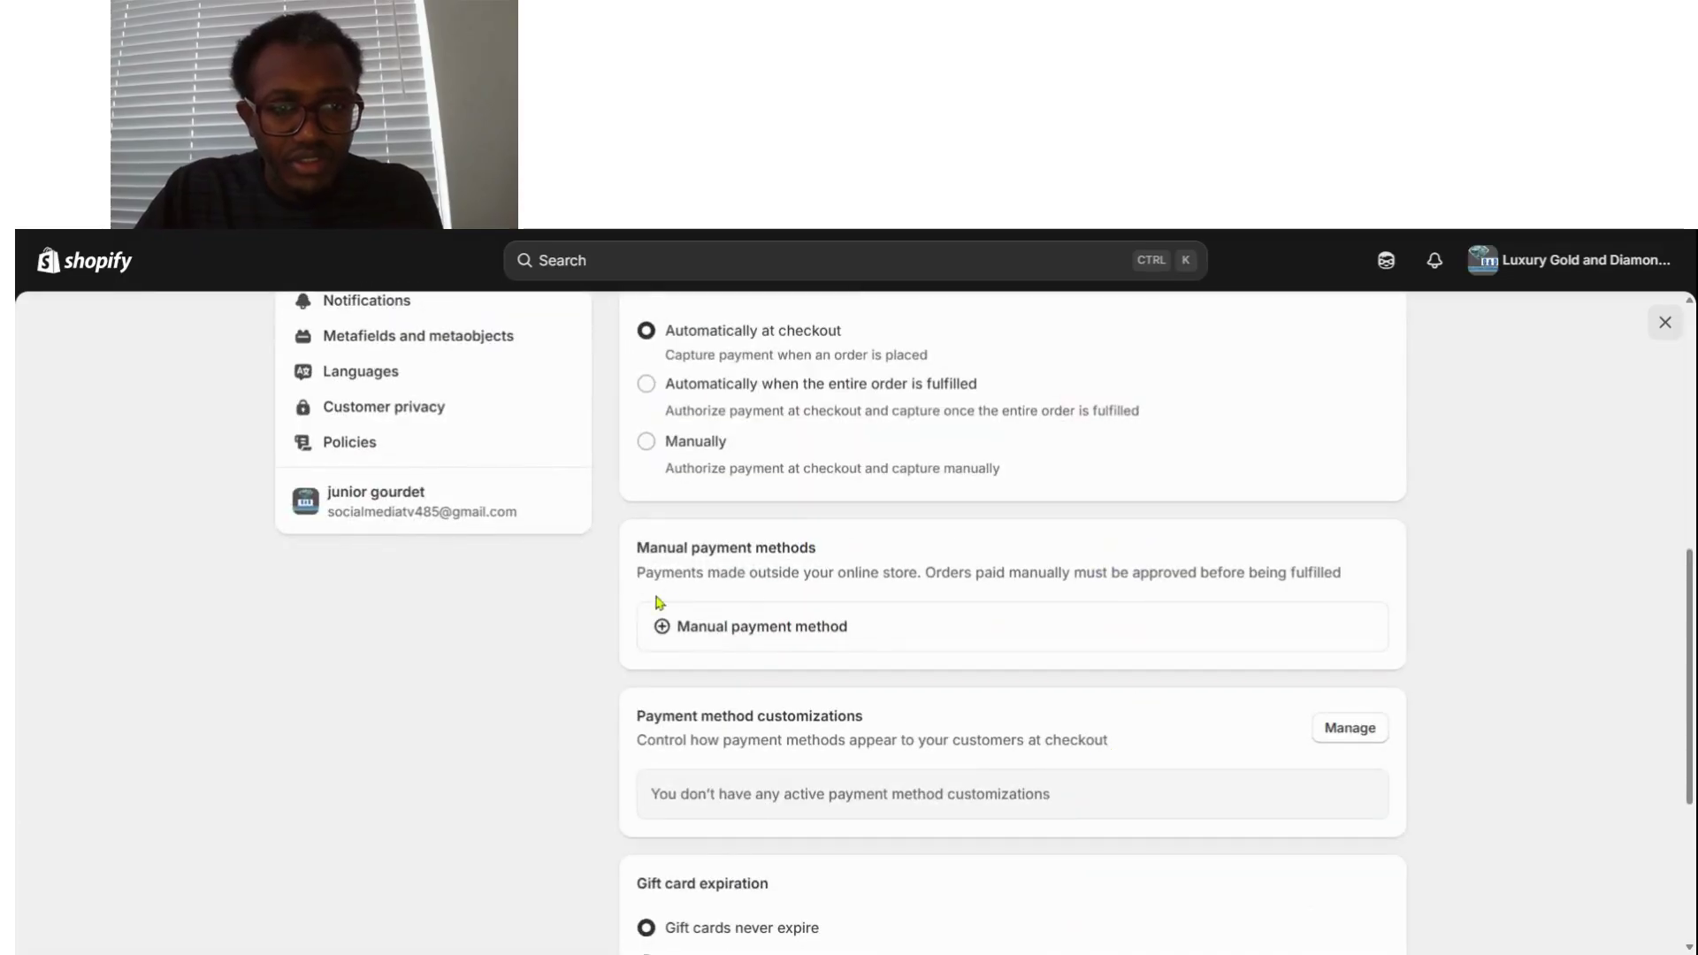
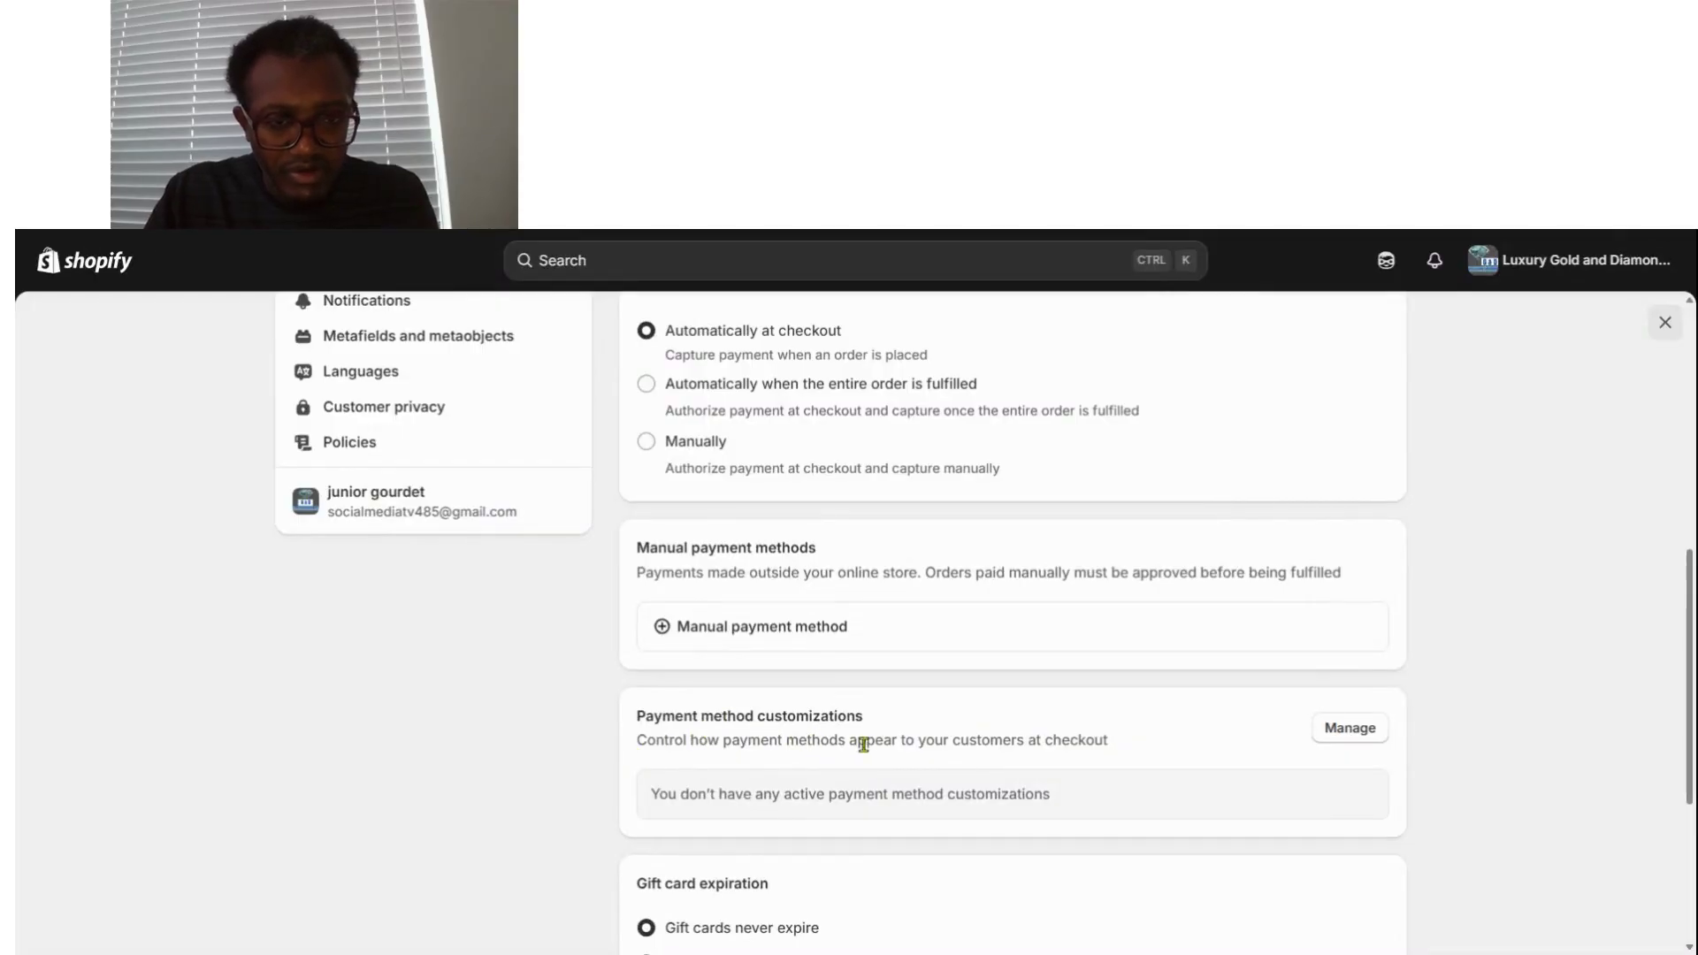
pyautogui.click(1330, 732)
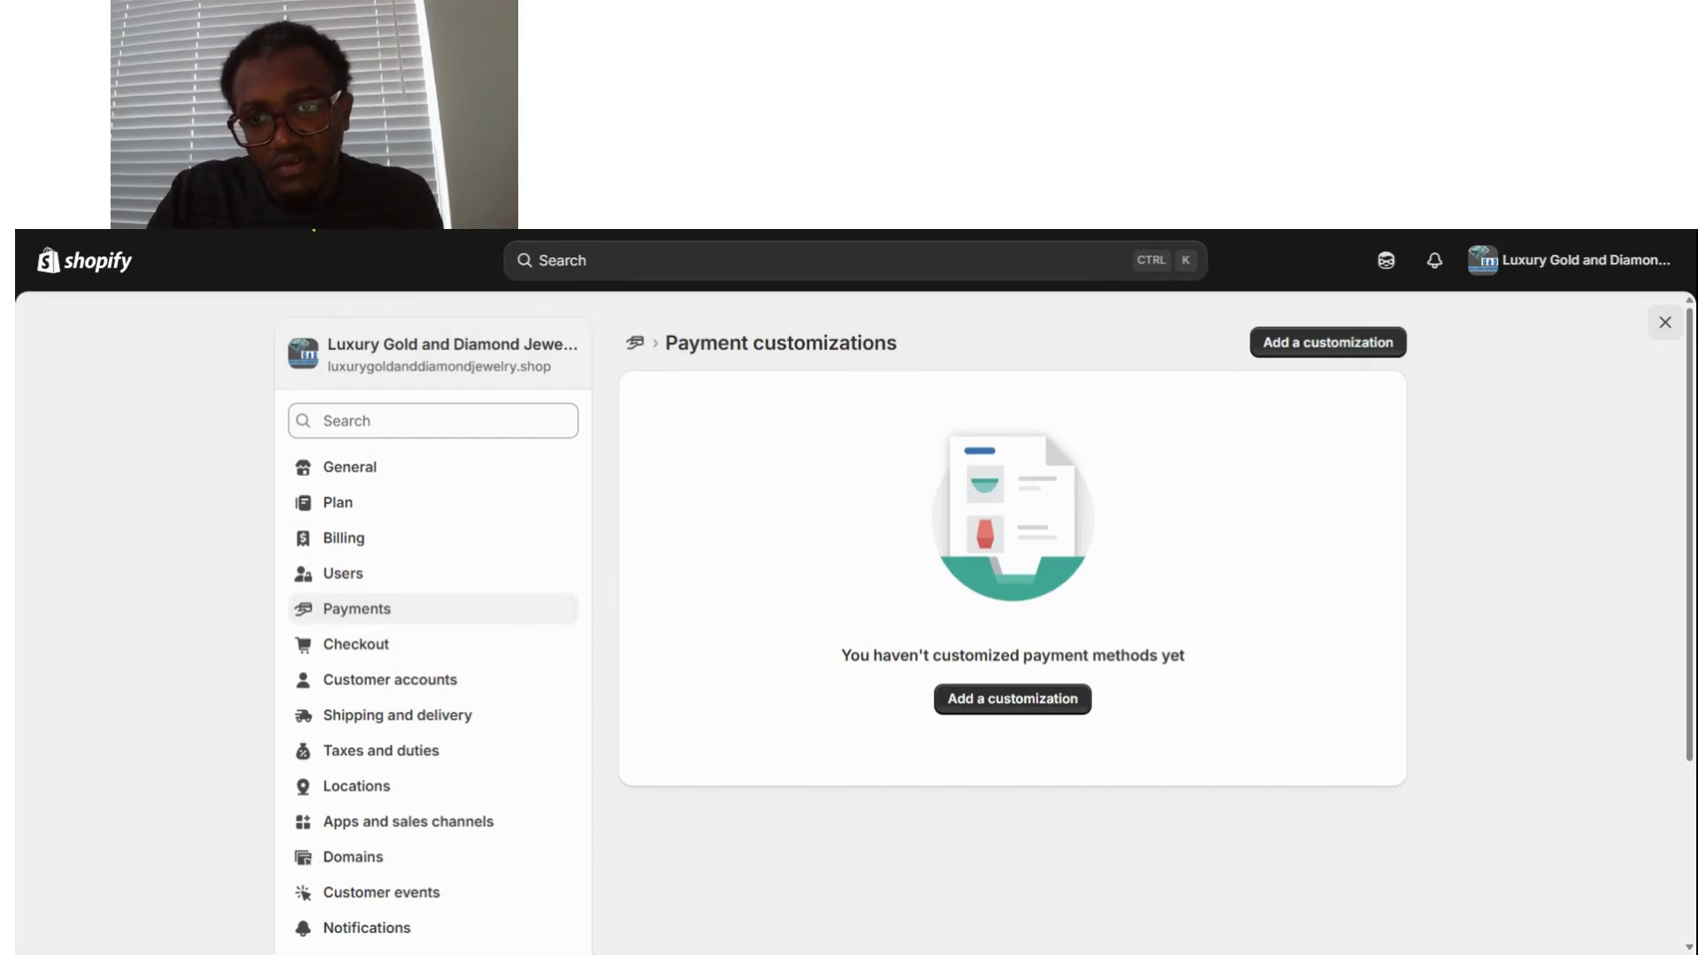
pyautogui.hotkey('alt', 'Left')
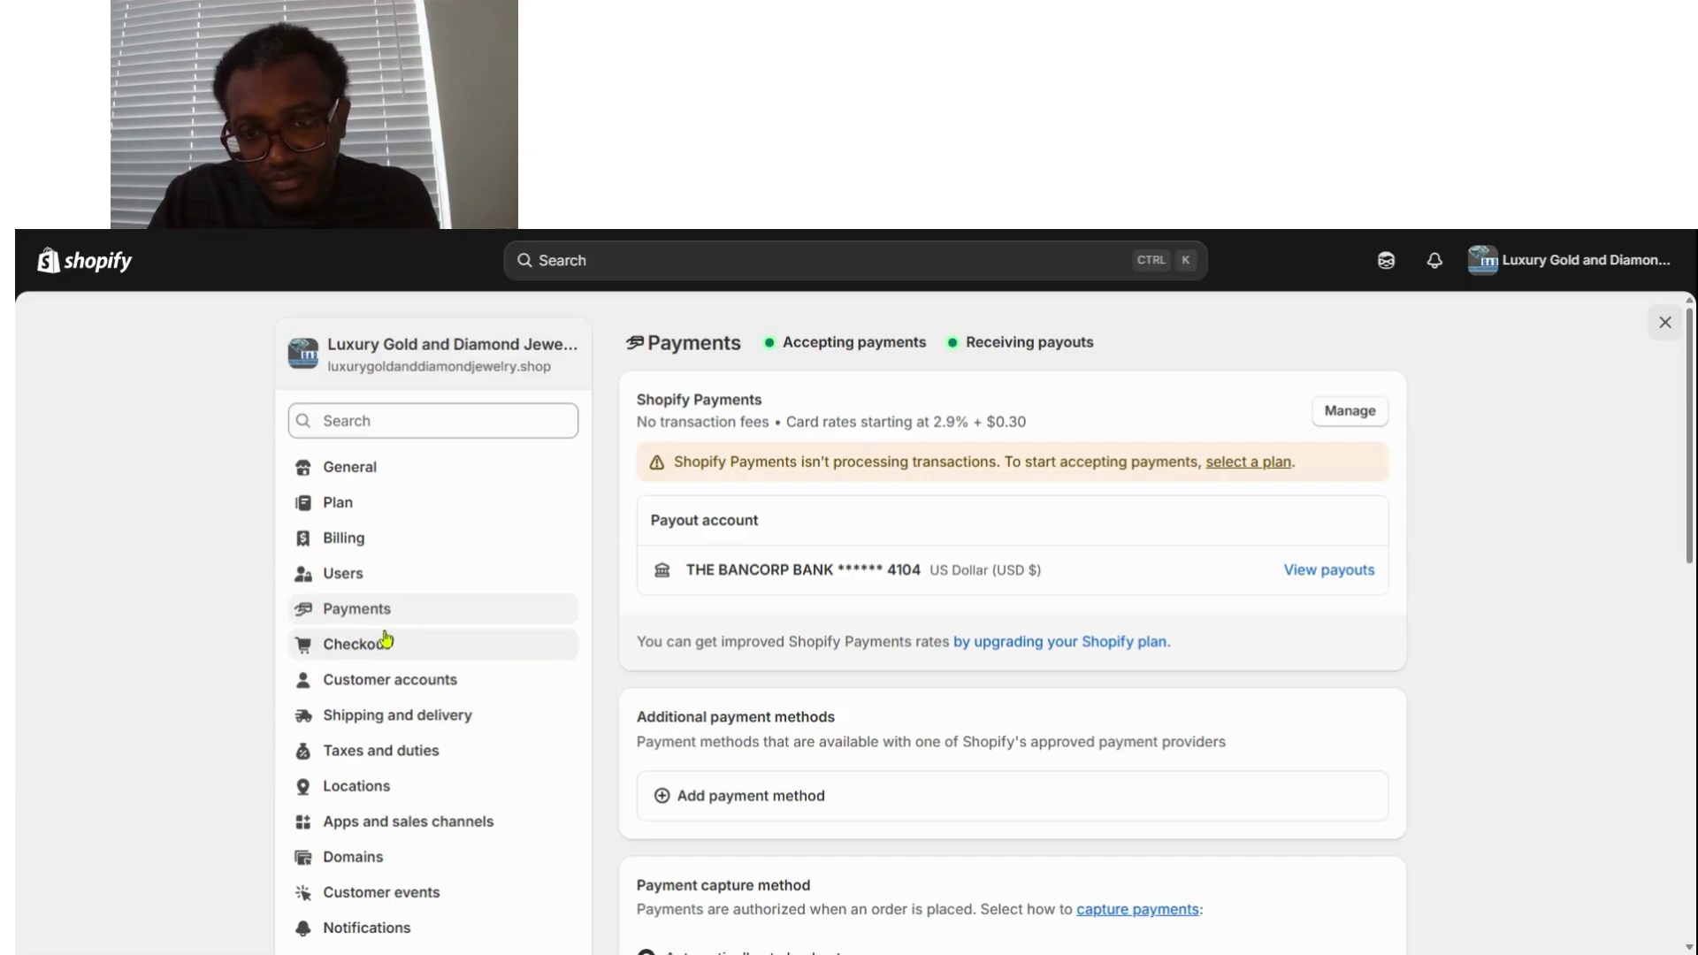
# - Open the store's customer privacy settings
pyautogui.scroll(-4, 402, 633)
pyautogui.scroll(-3, 423, 633)
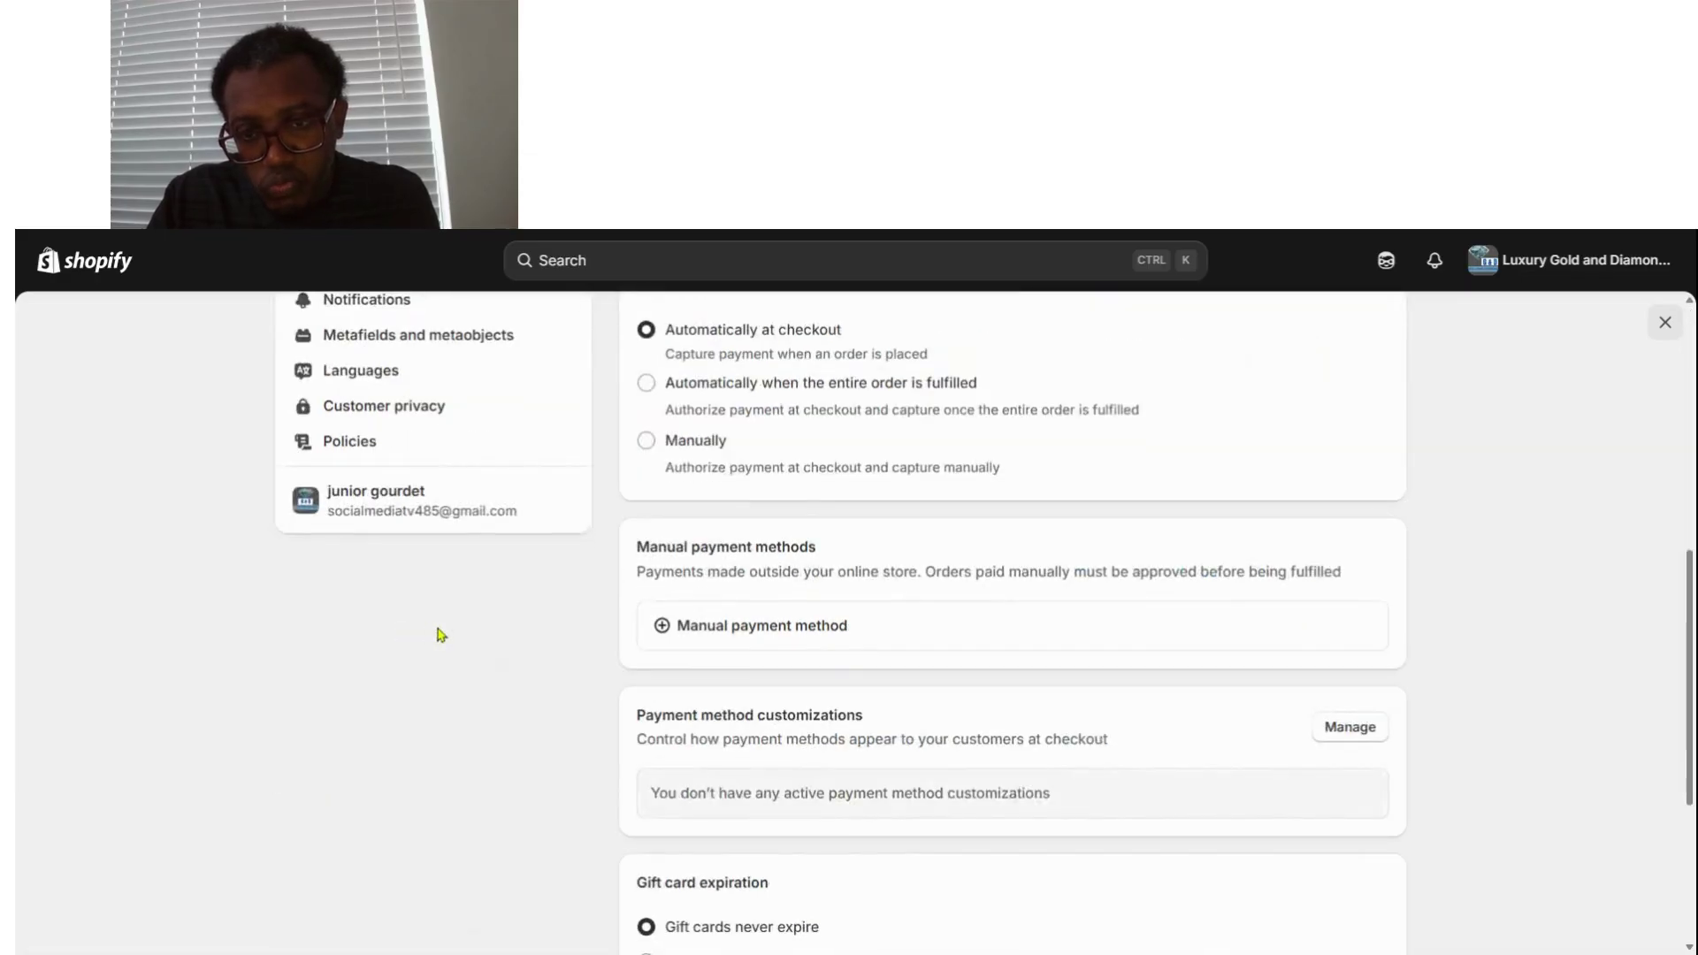
pyautogui.click(389, 414)
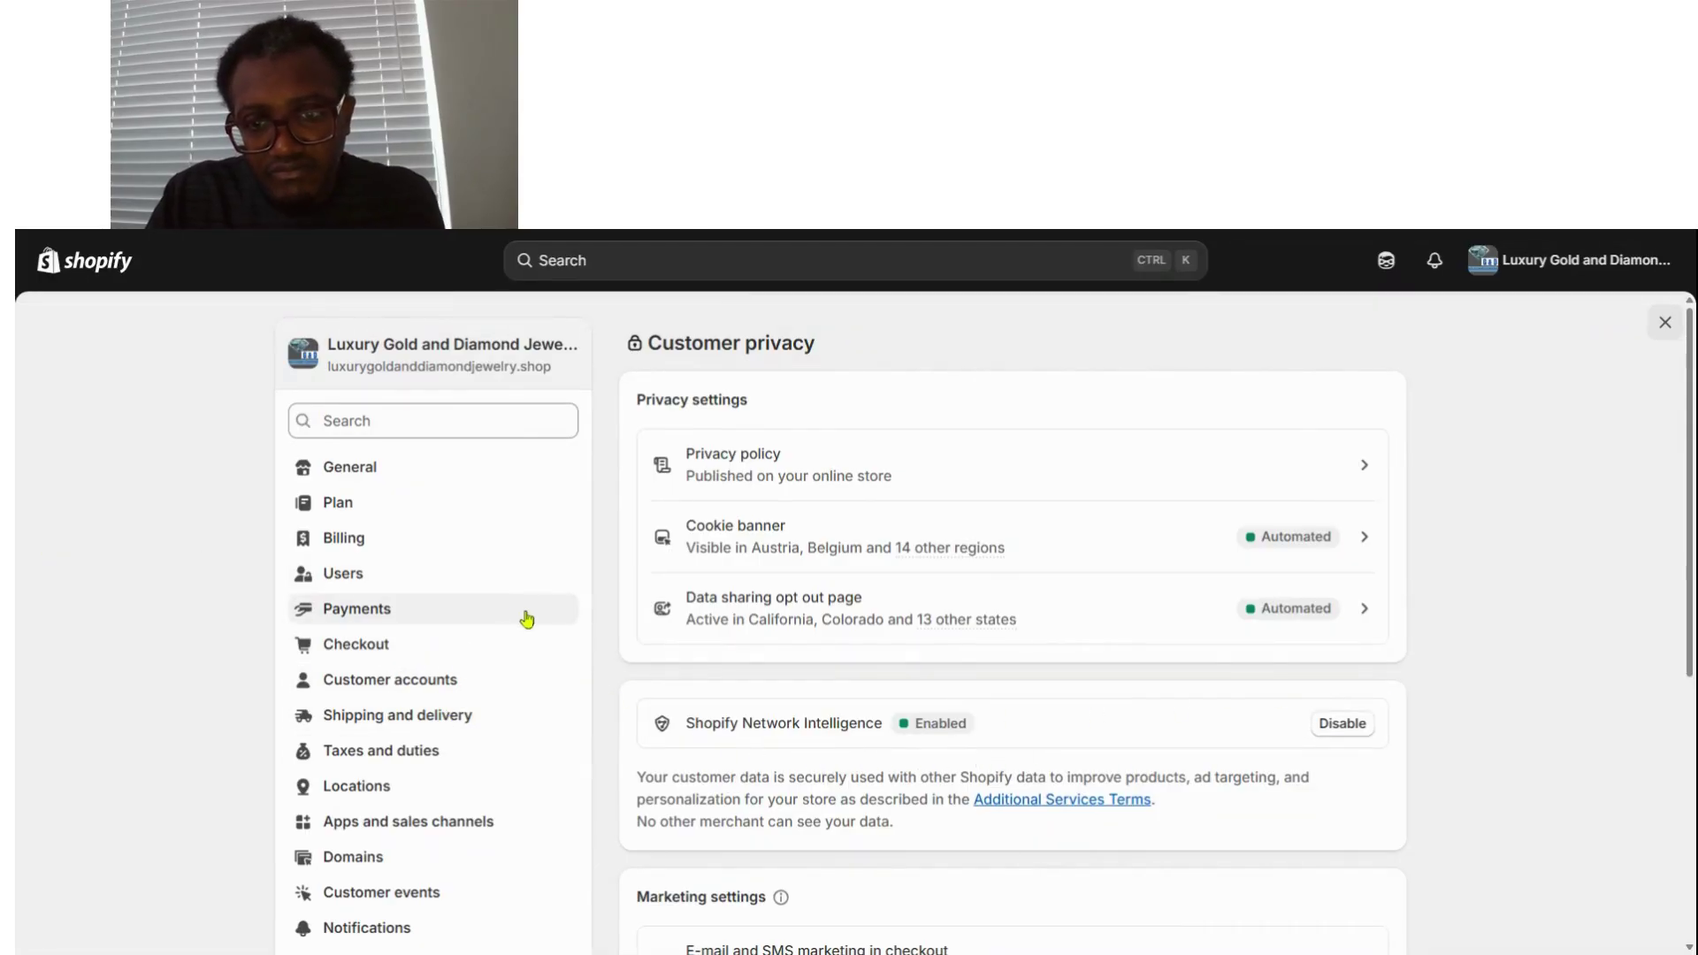
# - Check the marketing and data storage privacy settings, and view the store's return rules and written policies
pyautogui.scroll(-5, 527, 619)
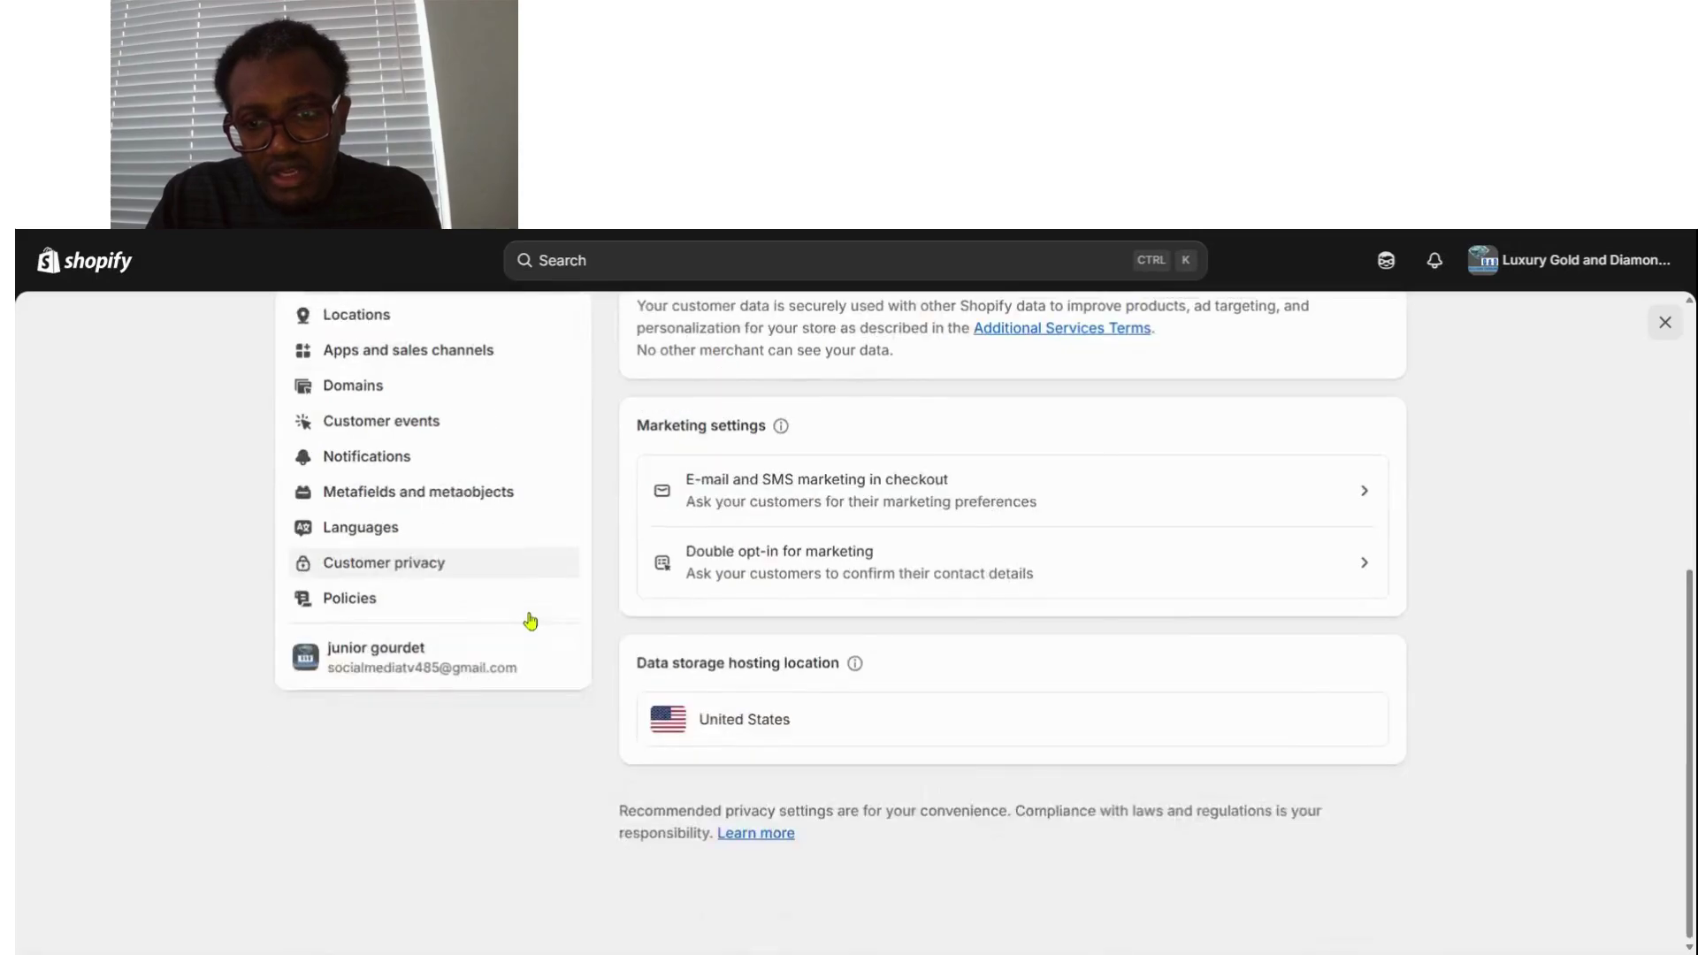
pyautogui.click(462, 607)
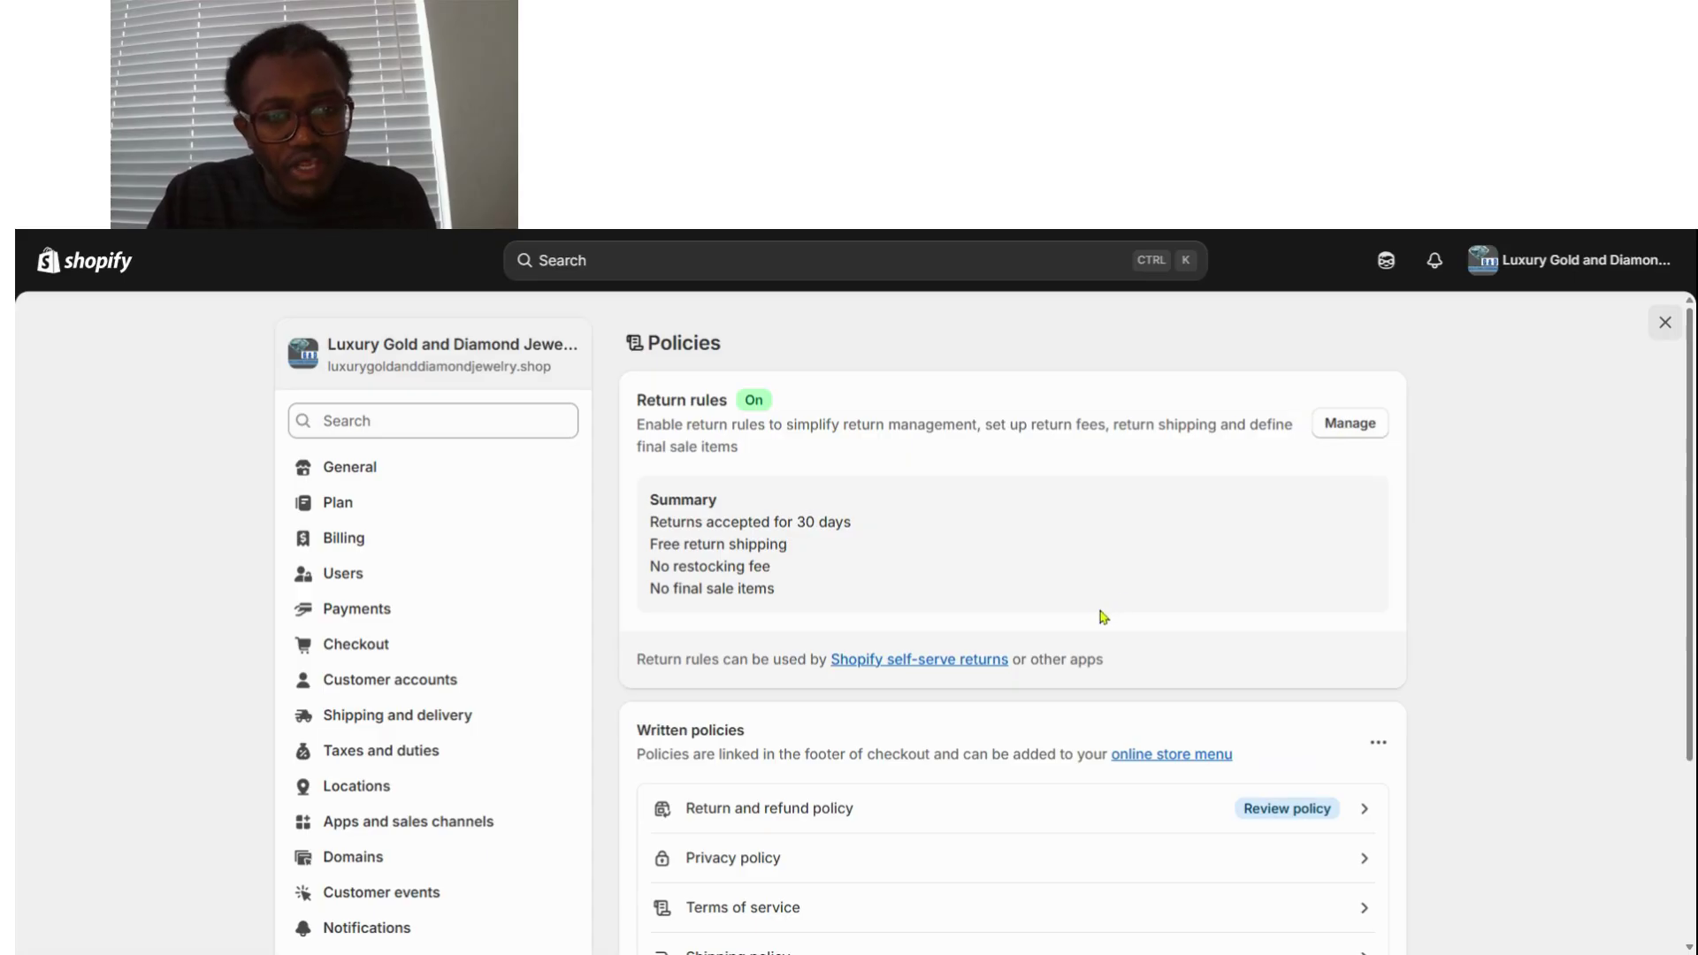
pyautogui.scroll(-3, 1103, 617)
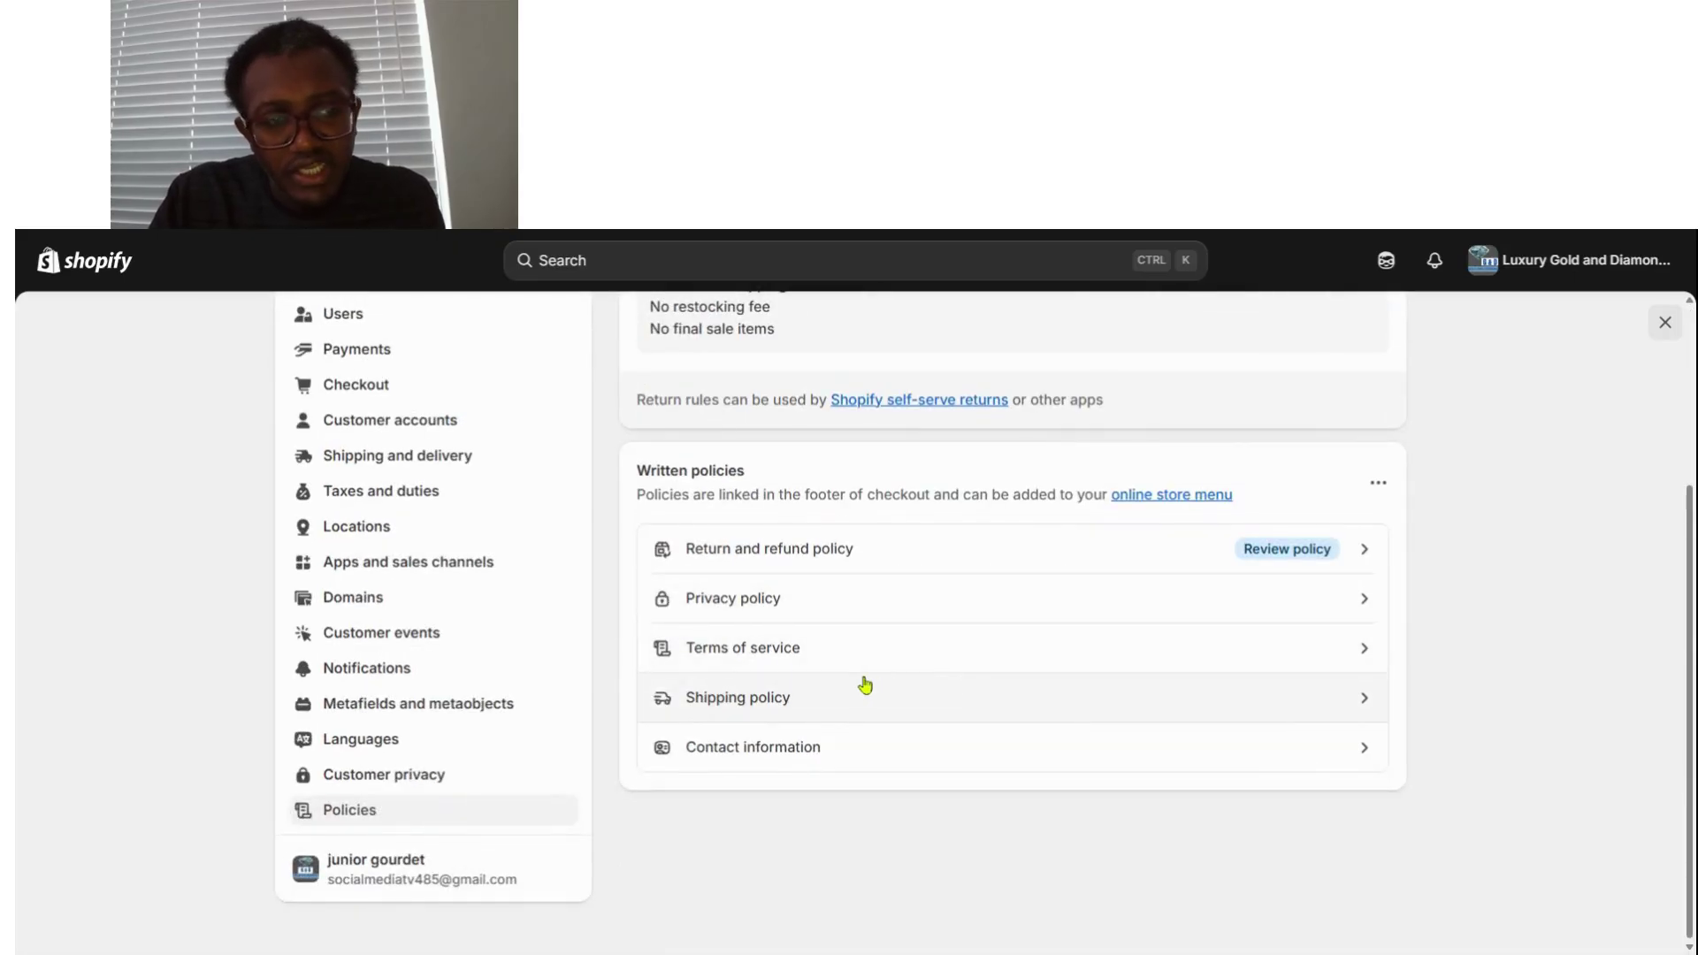
# - Open the return and refund policy, read through its full text, and close it without changes
pyautogui.click(736, 556)
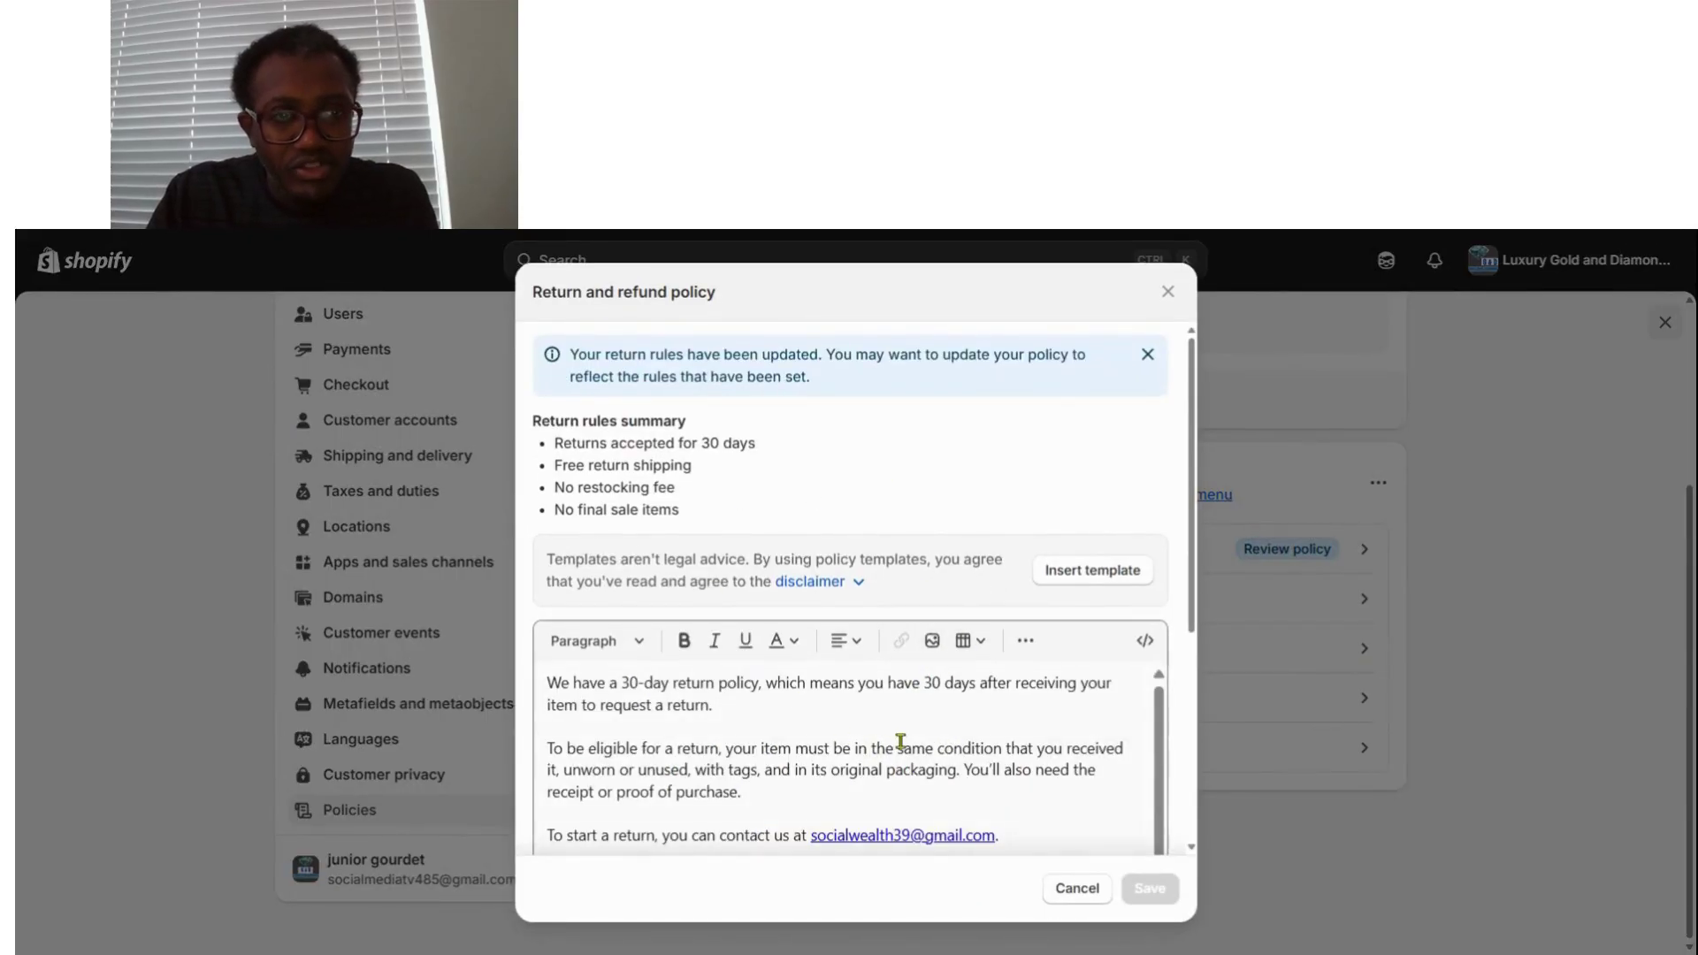
pyautogui.scroll(-6, 902, 741)
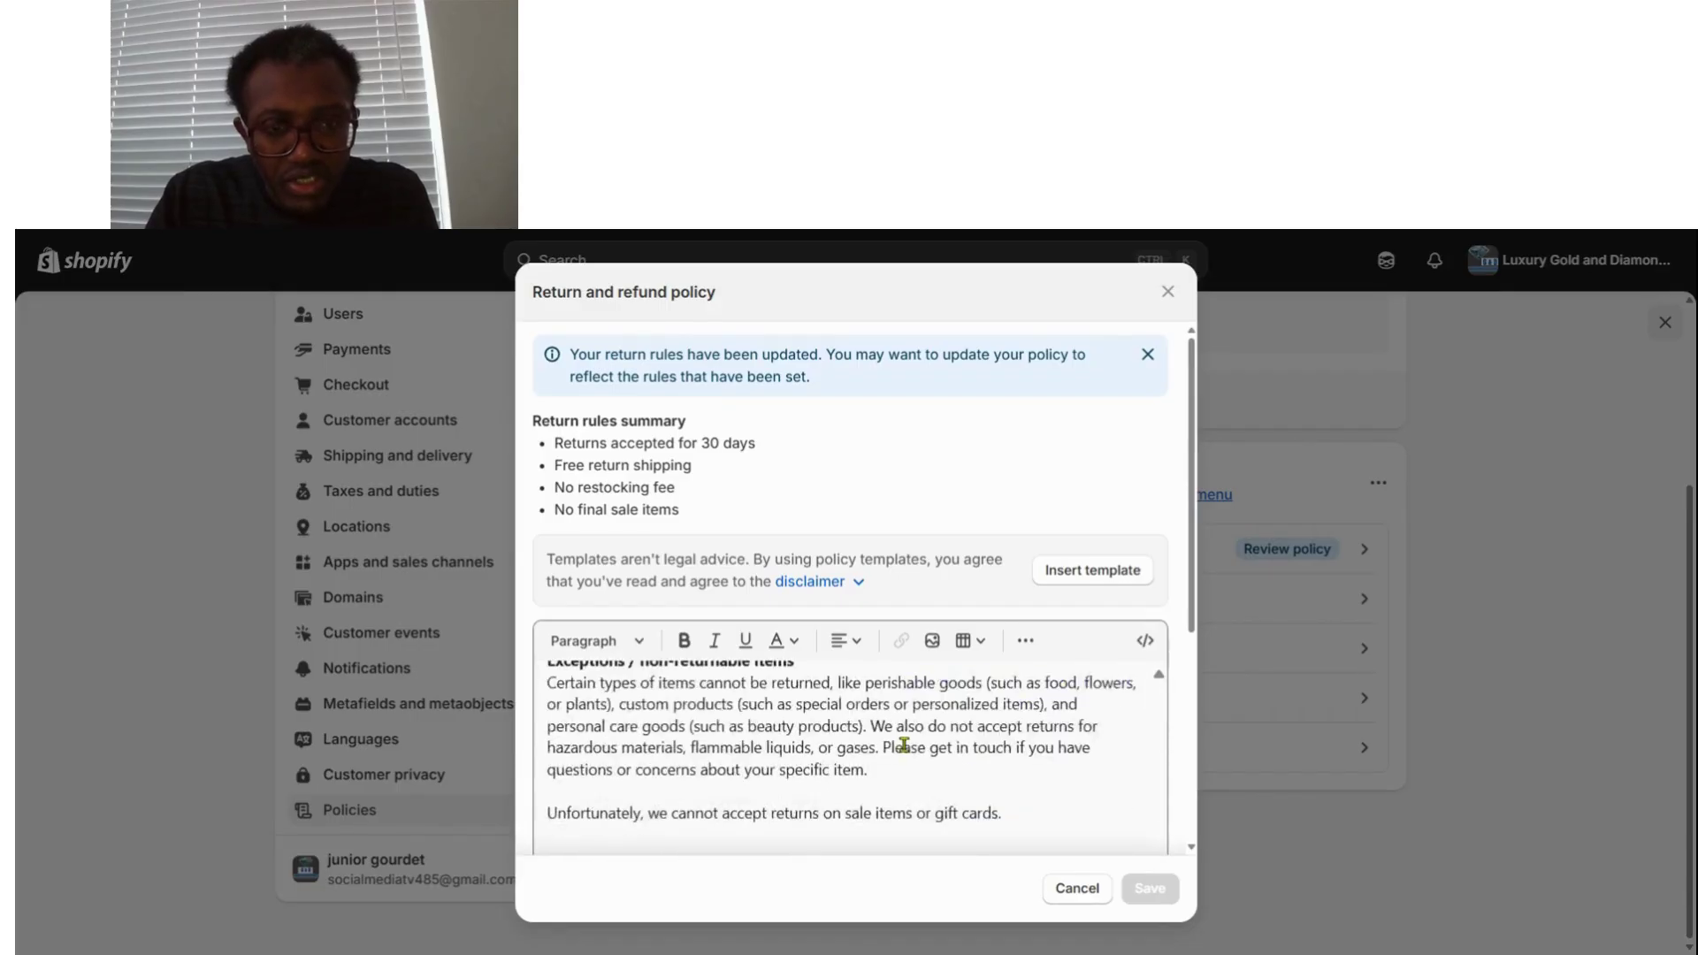
pyautogui.scroll(-10, 903, 745)
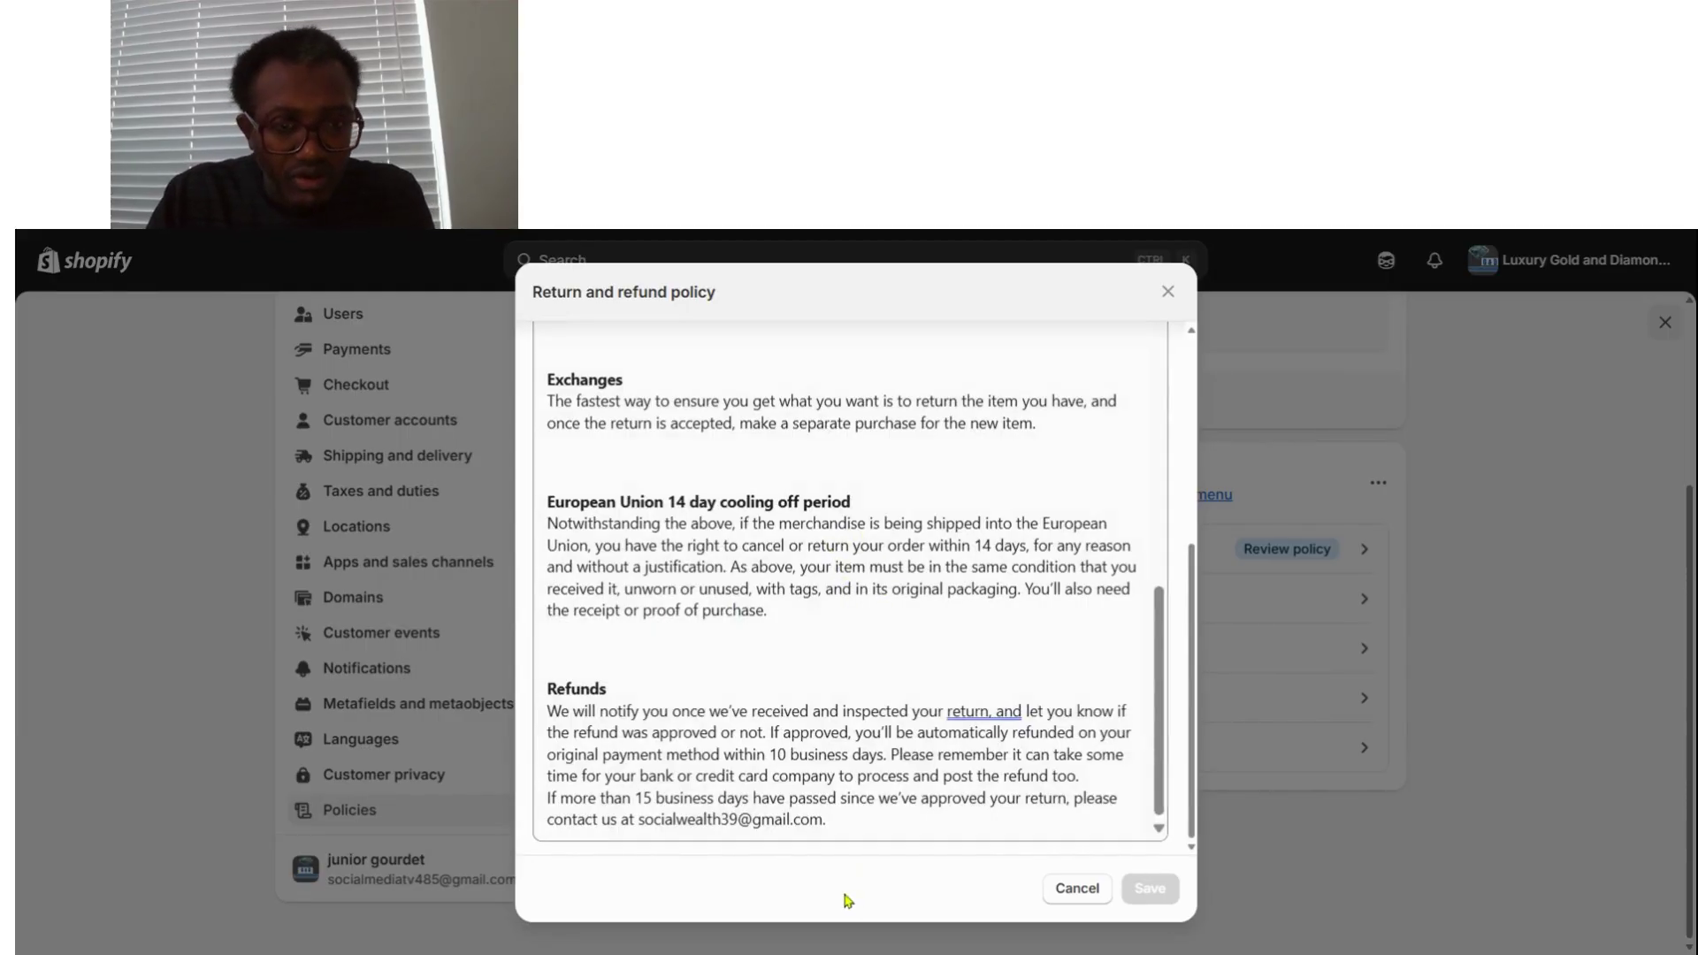
pyautogui.scroll(6, 858, 748)
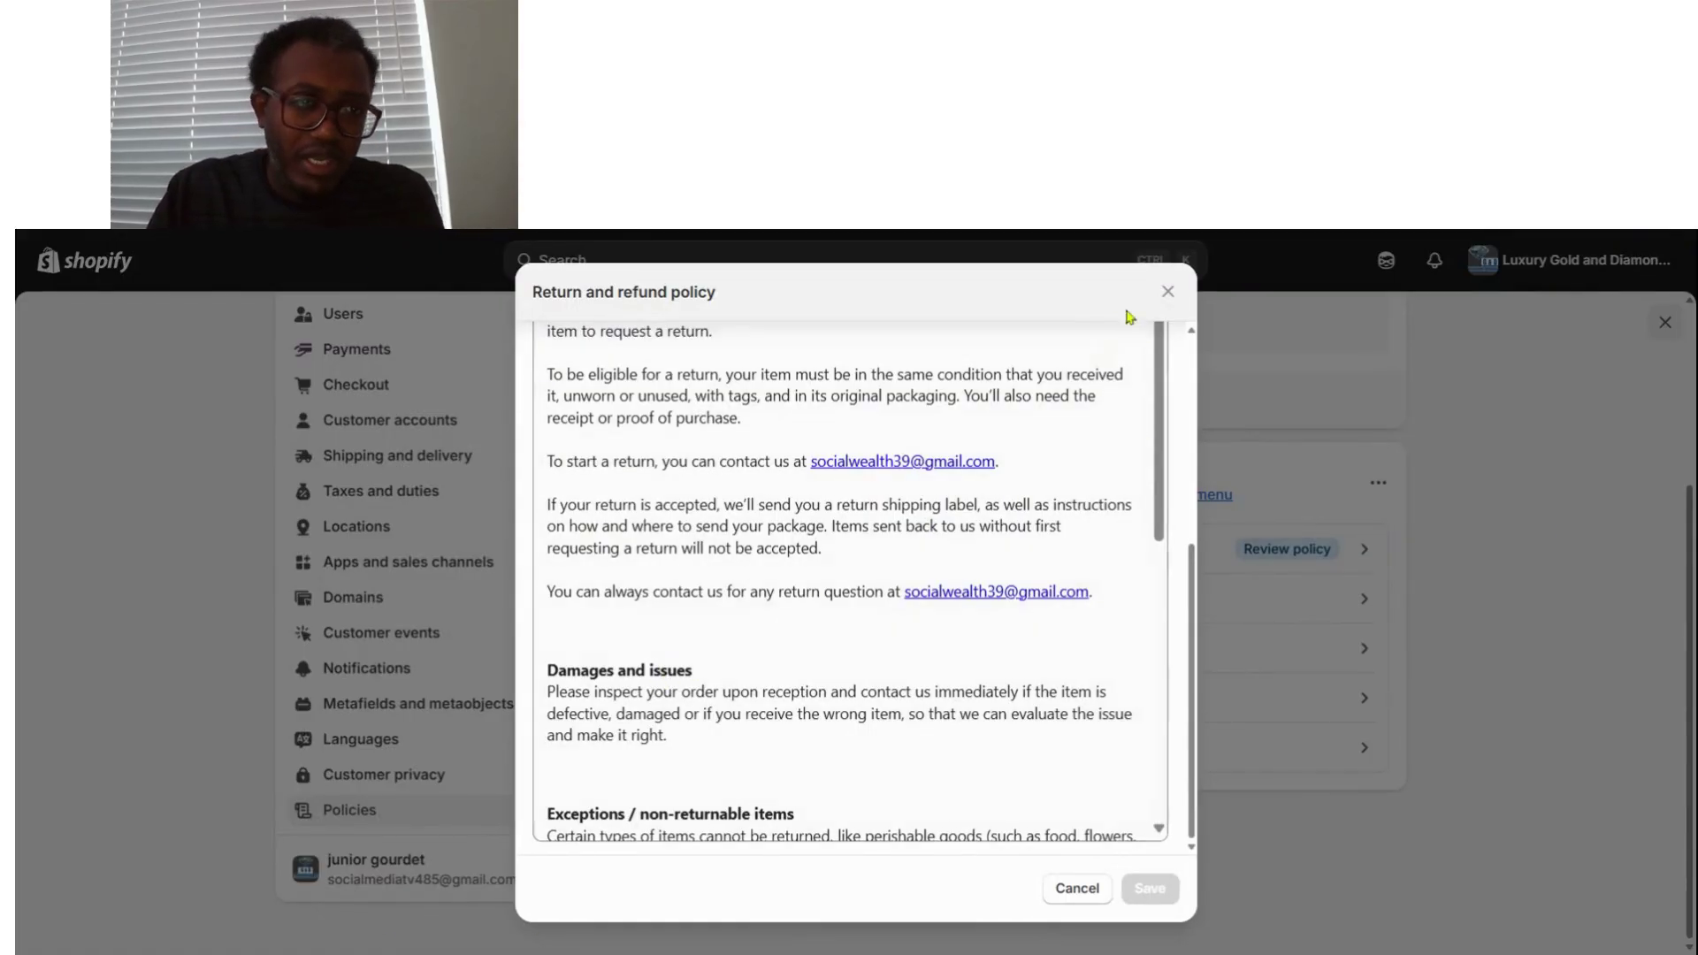
pyautogui.click(1168, 292)
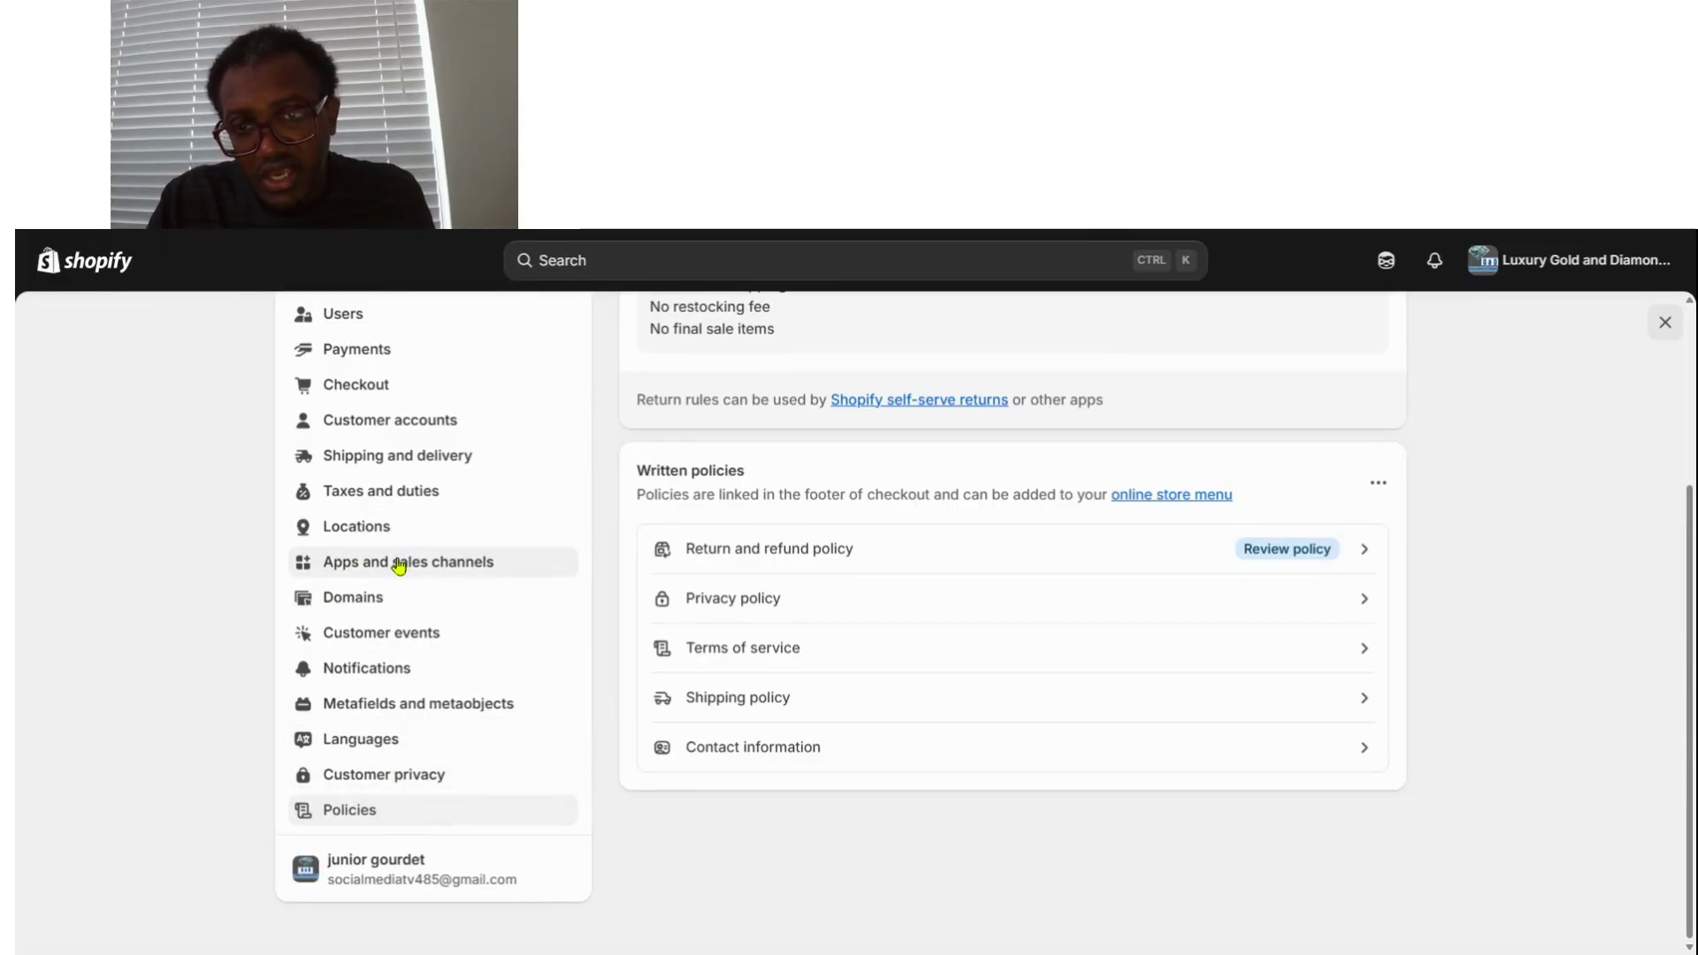
# - Review the shipping and delivery settings, from shipping rates and order routing down to packages and shipping documents
pyautogui.scroll(3, 400, 567)
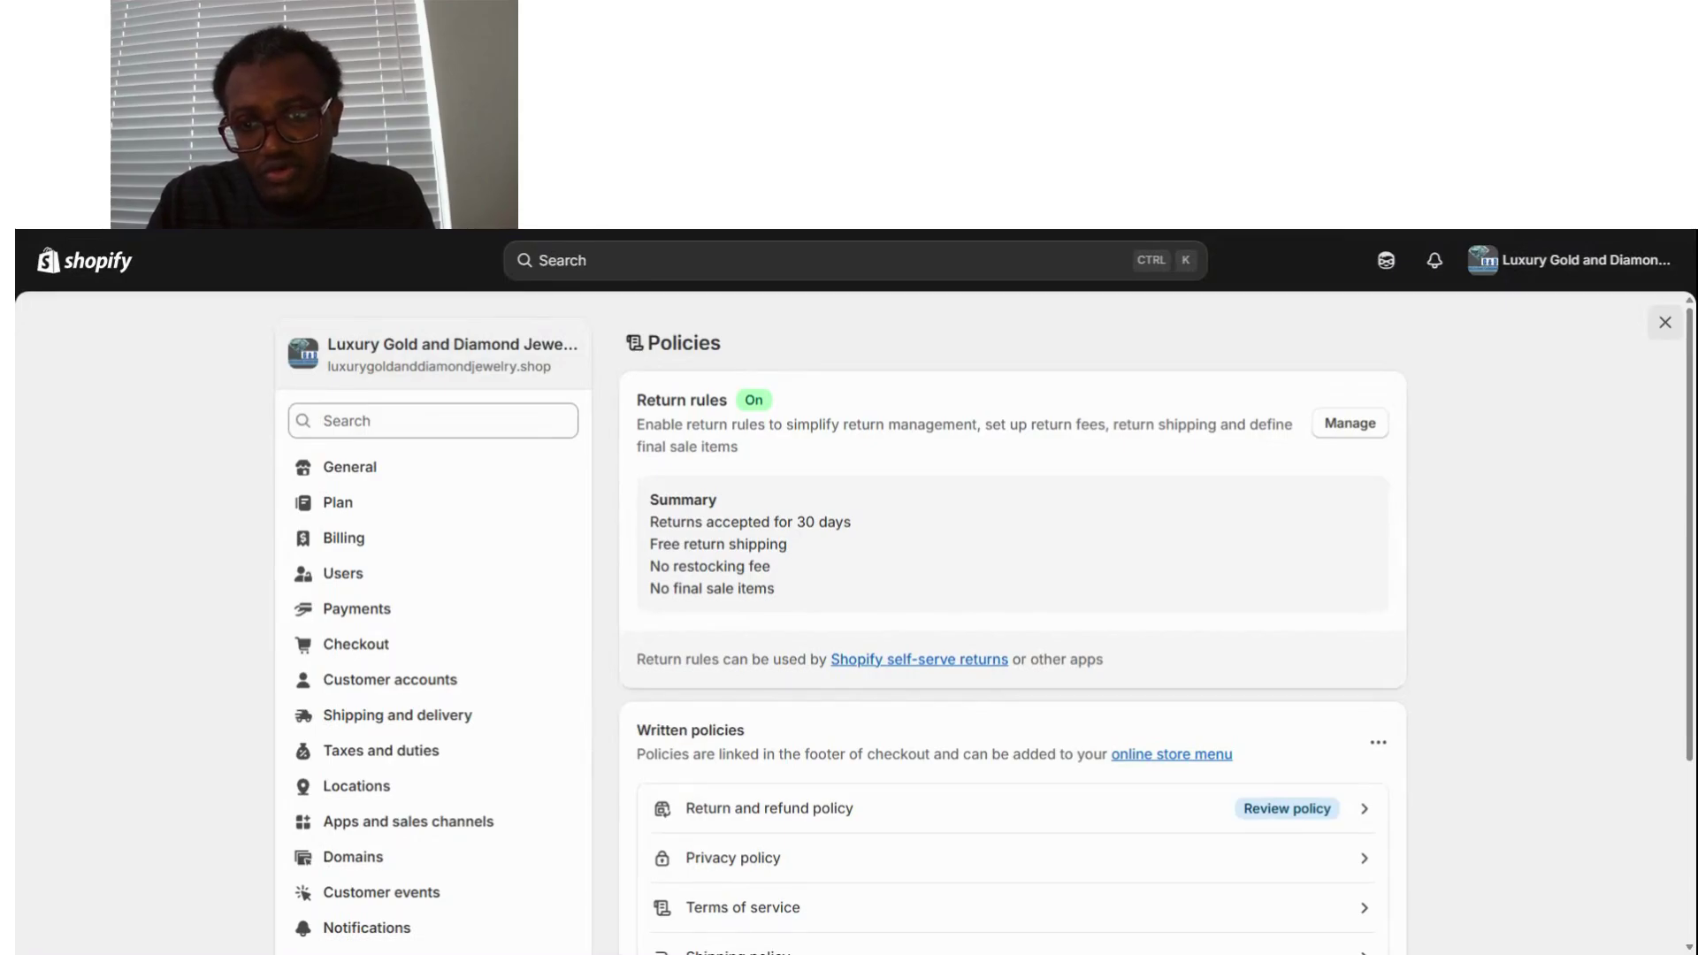
pyautogui.click(378, 724)
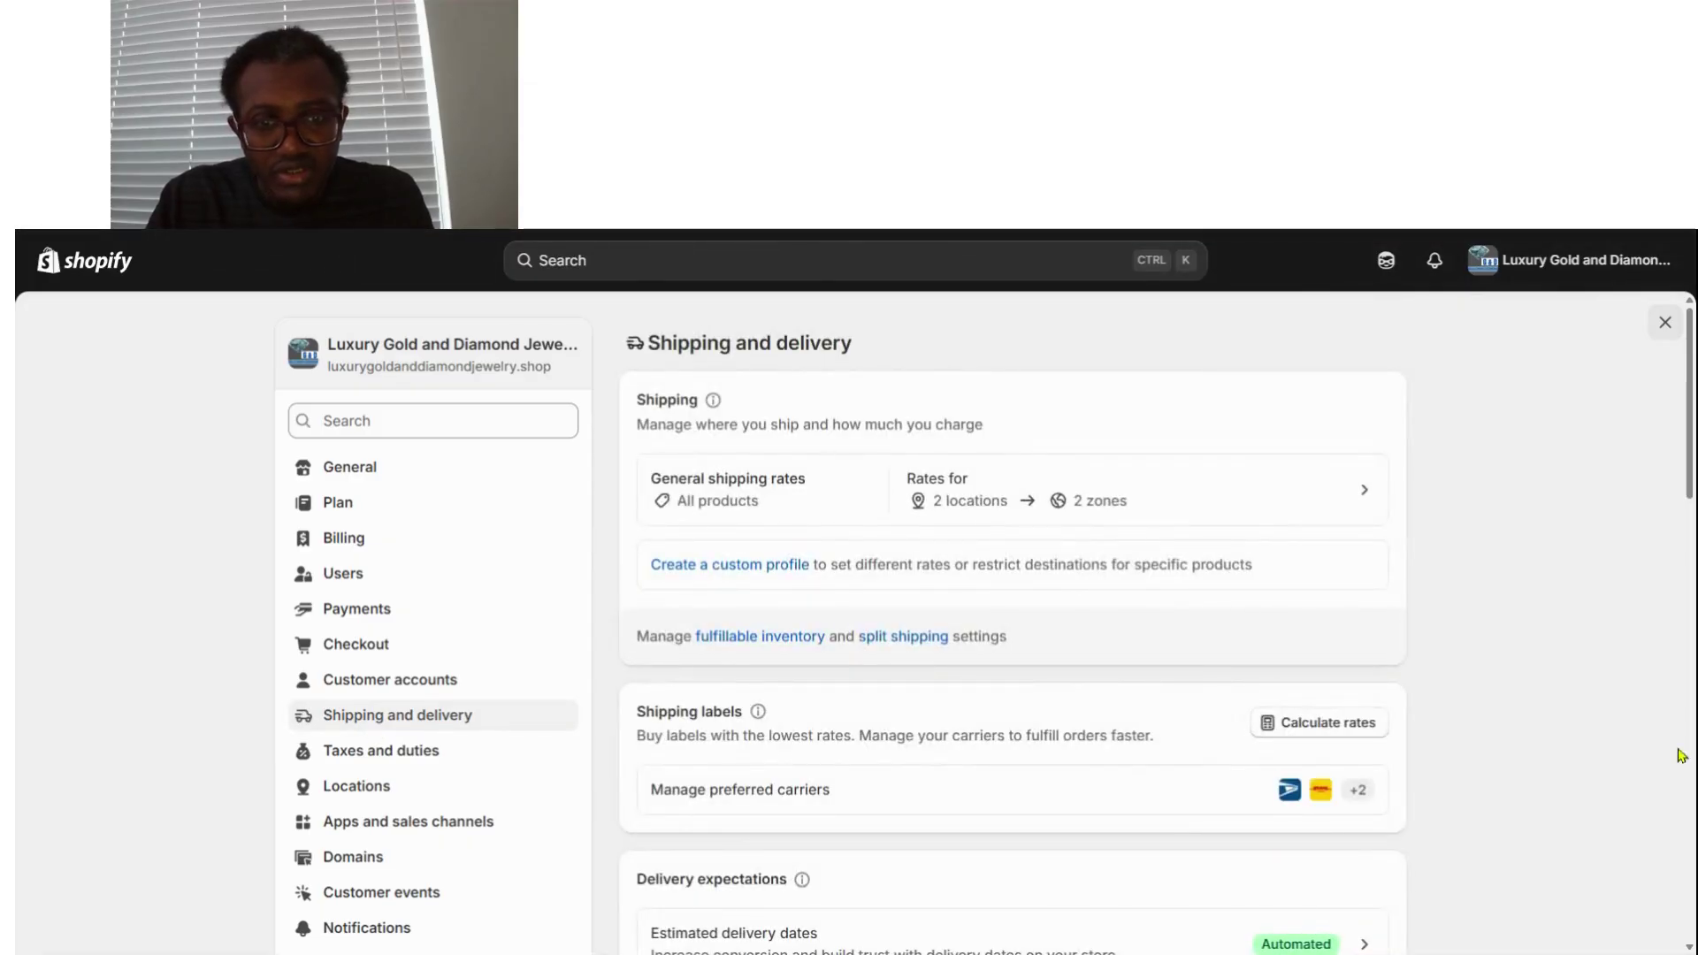
pyautogui.scroll(-7, 1065, 587)
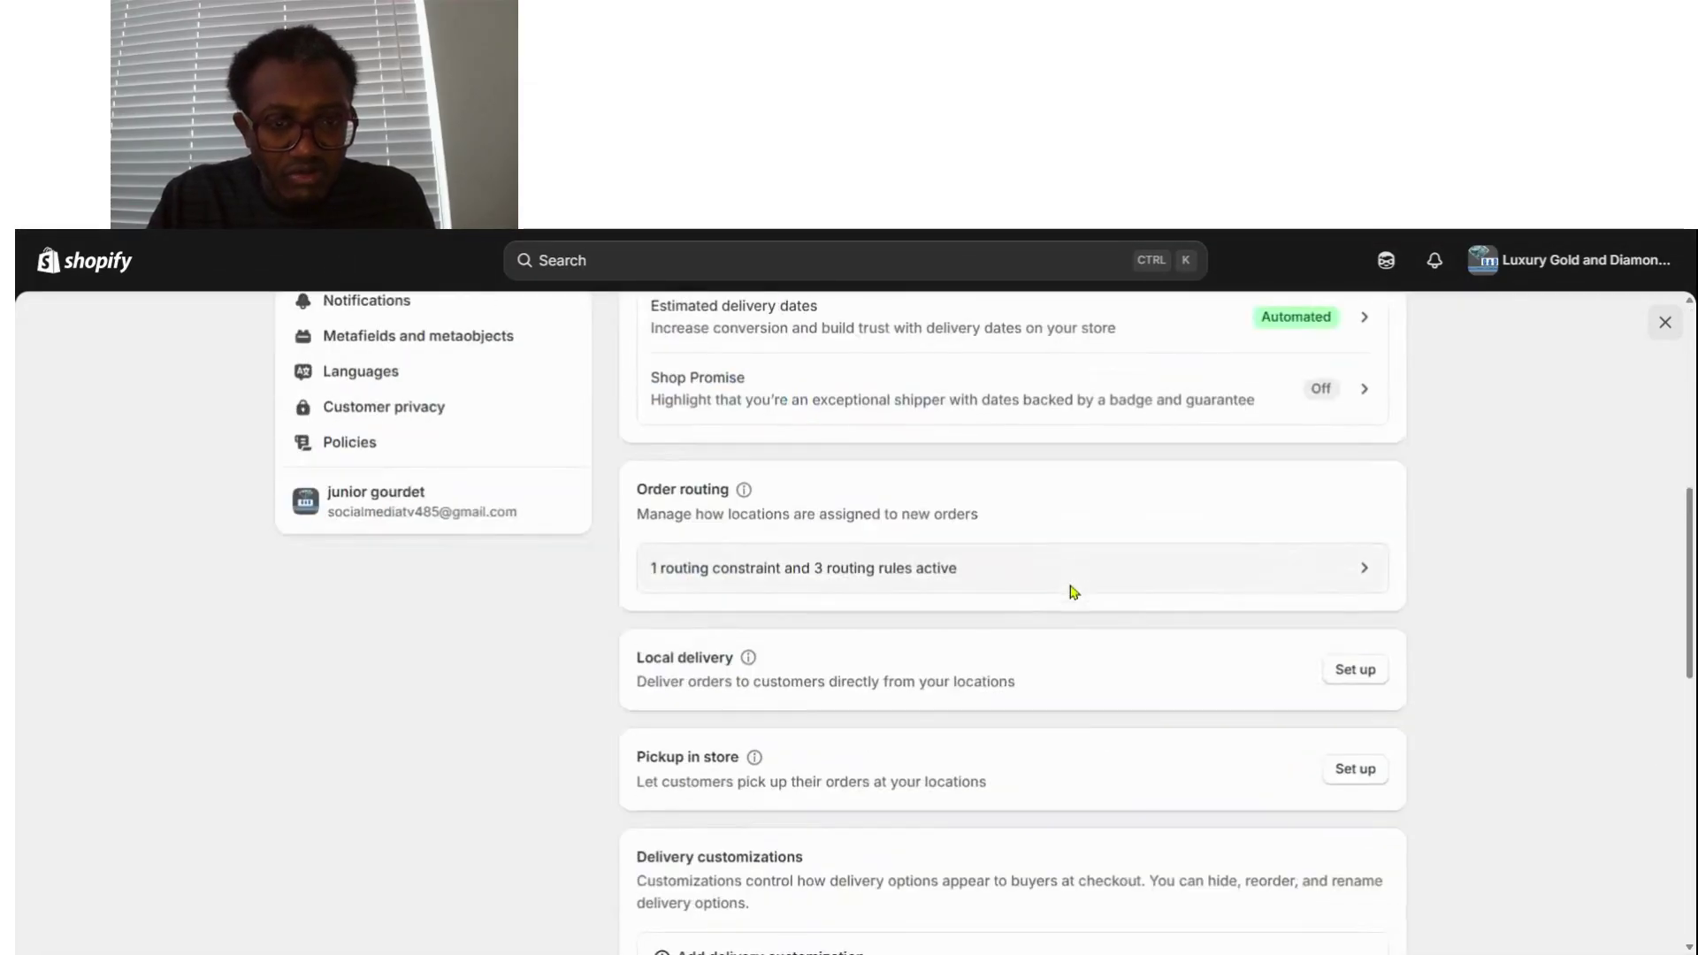
pyautogui.scroll(-7, 1091, 591)
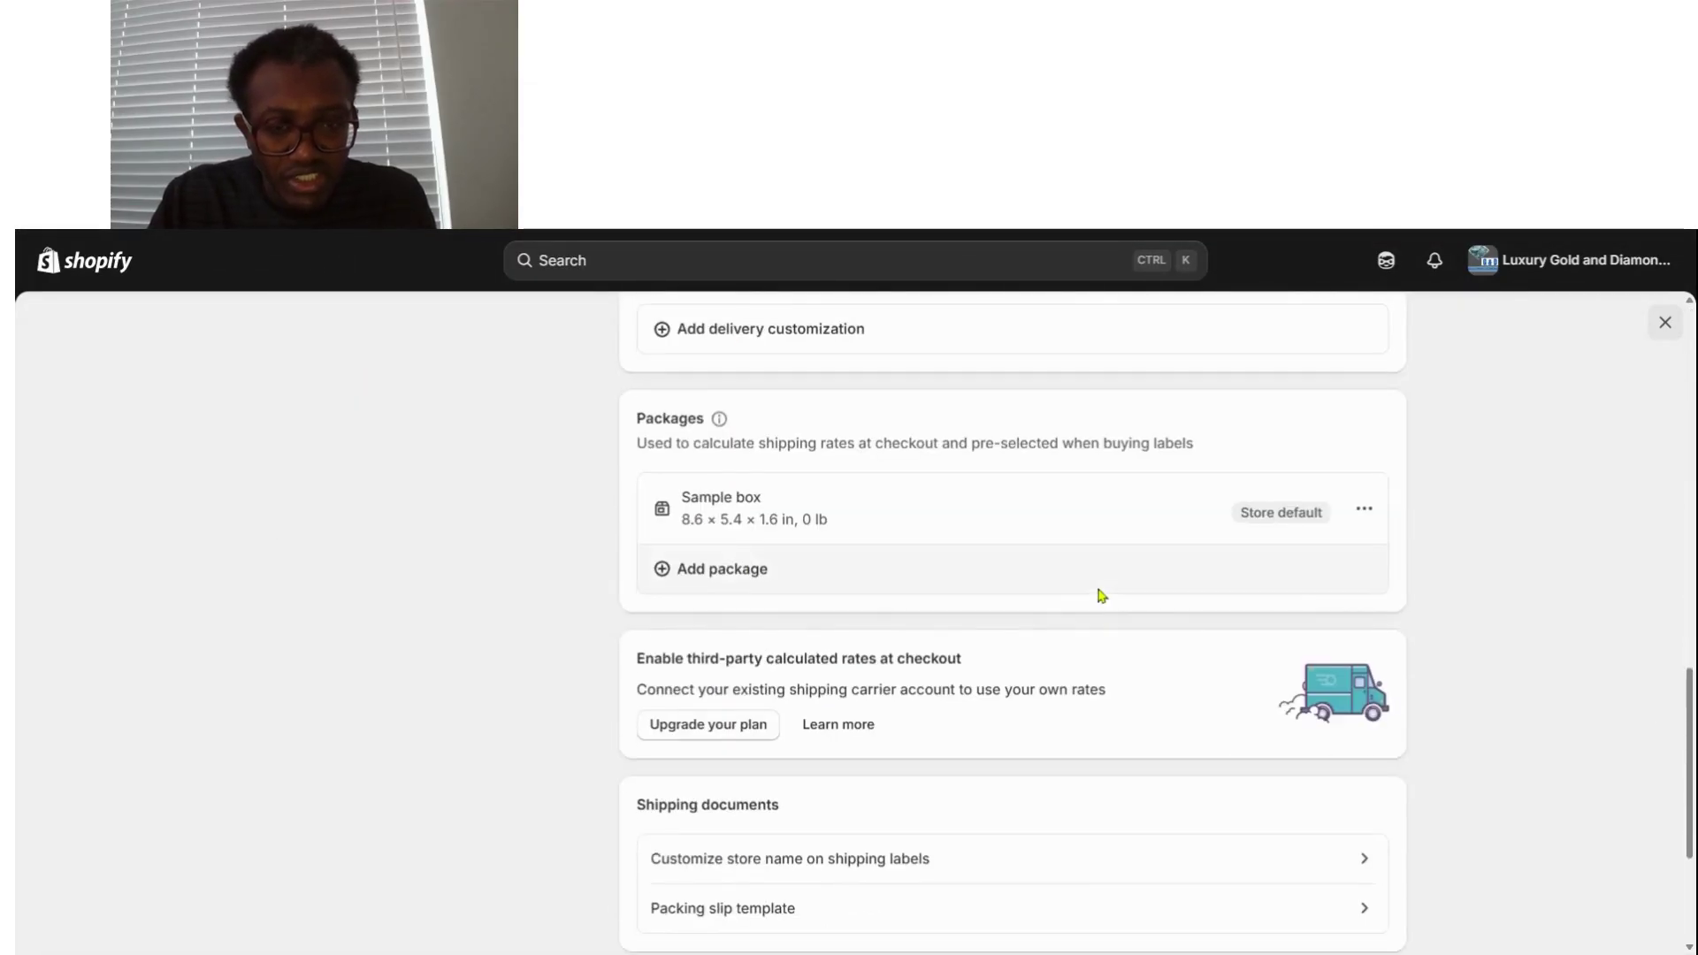
pyautogui.scroll(14, 1101, 596)
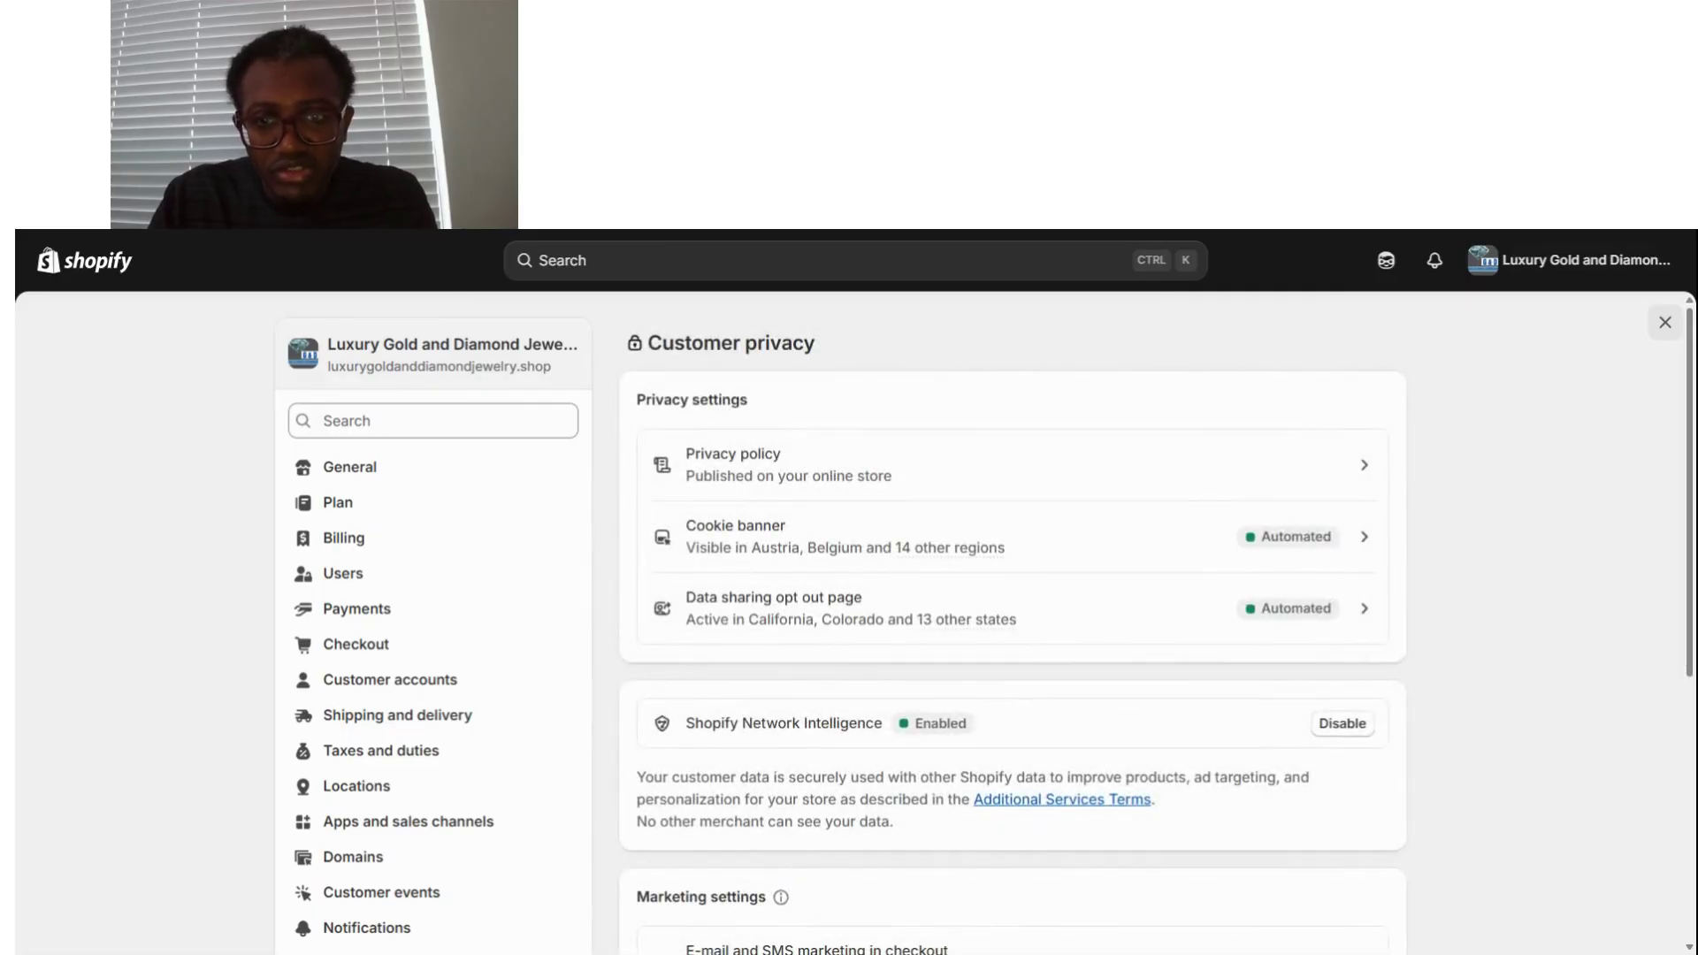
# - Revisit the payment settings and go back through the earlier settings pages to the store's home dashboard
pyautogui.click(356, 609)
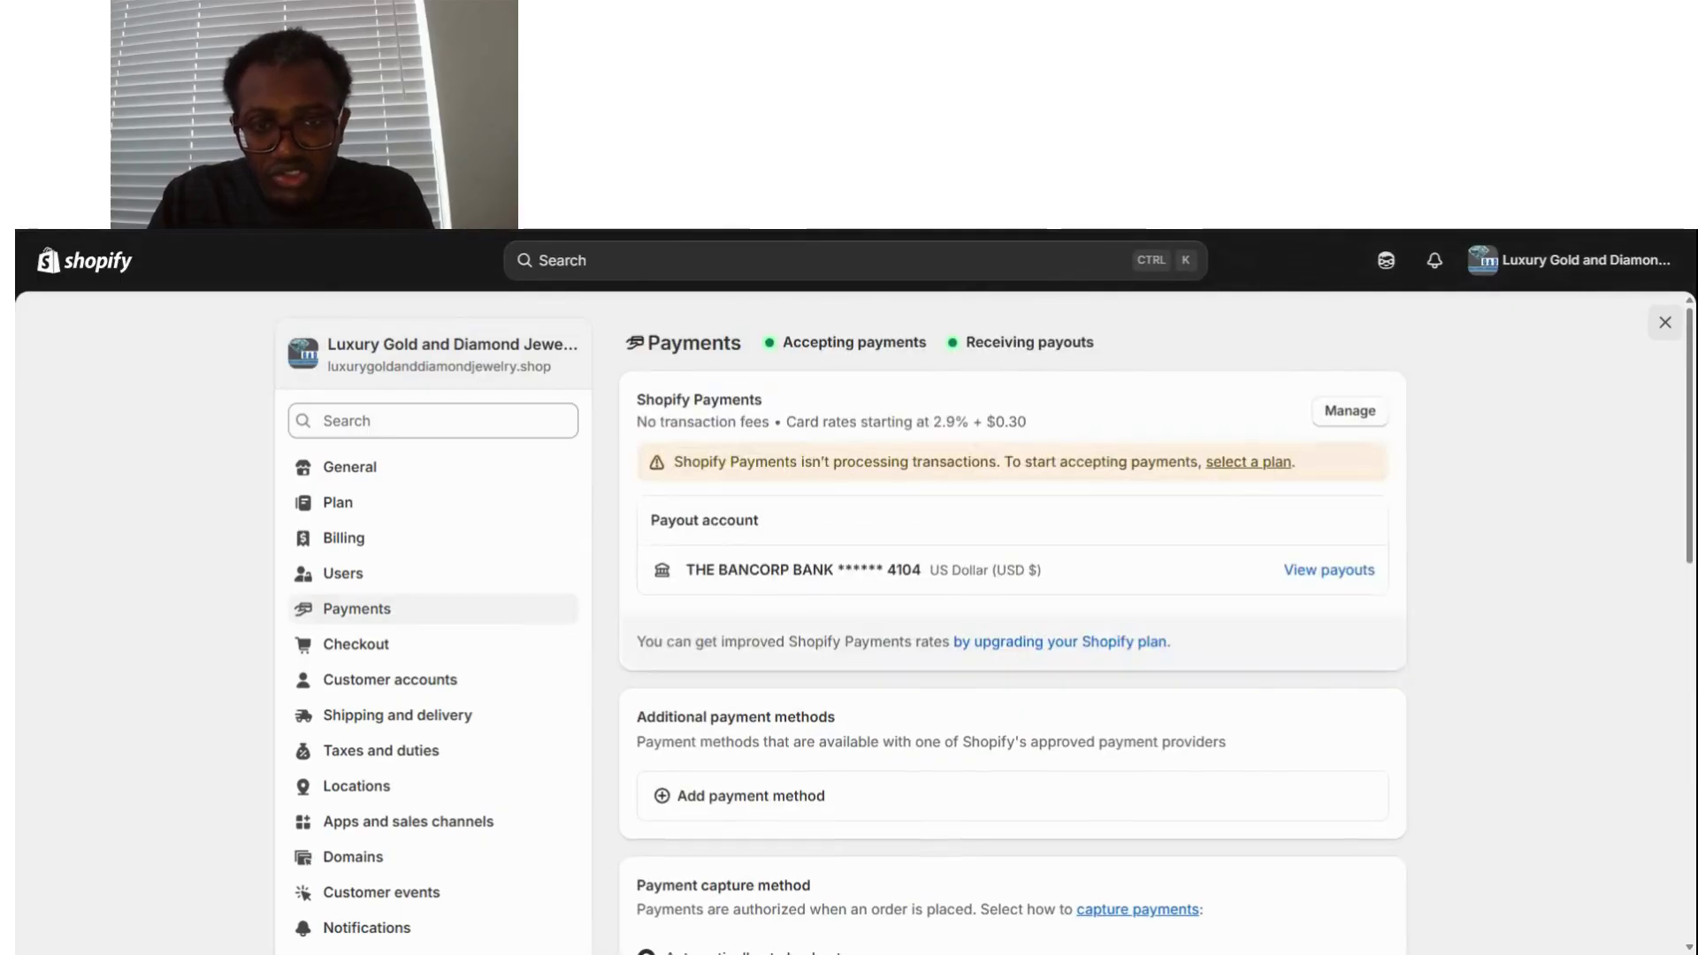
pyautogui.hotkey('alt', 'Left')
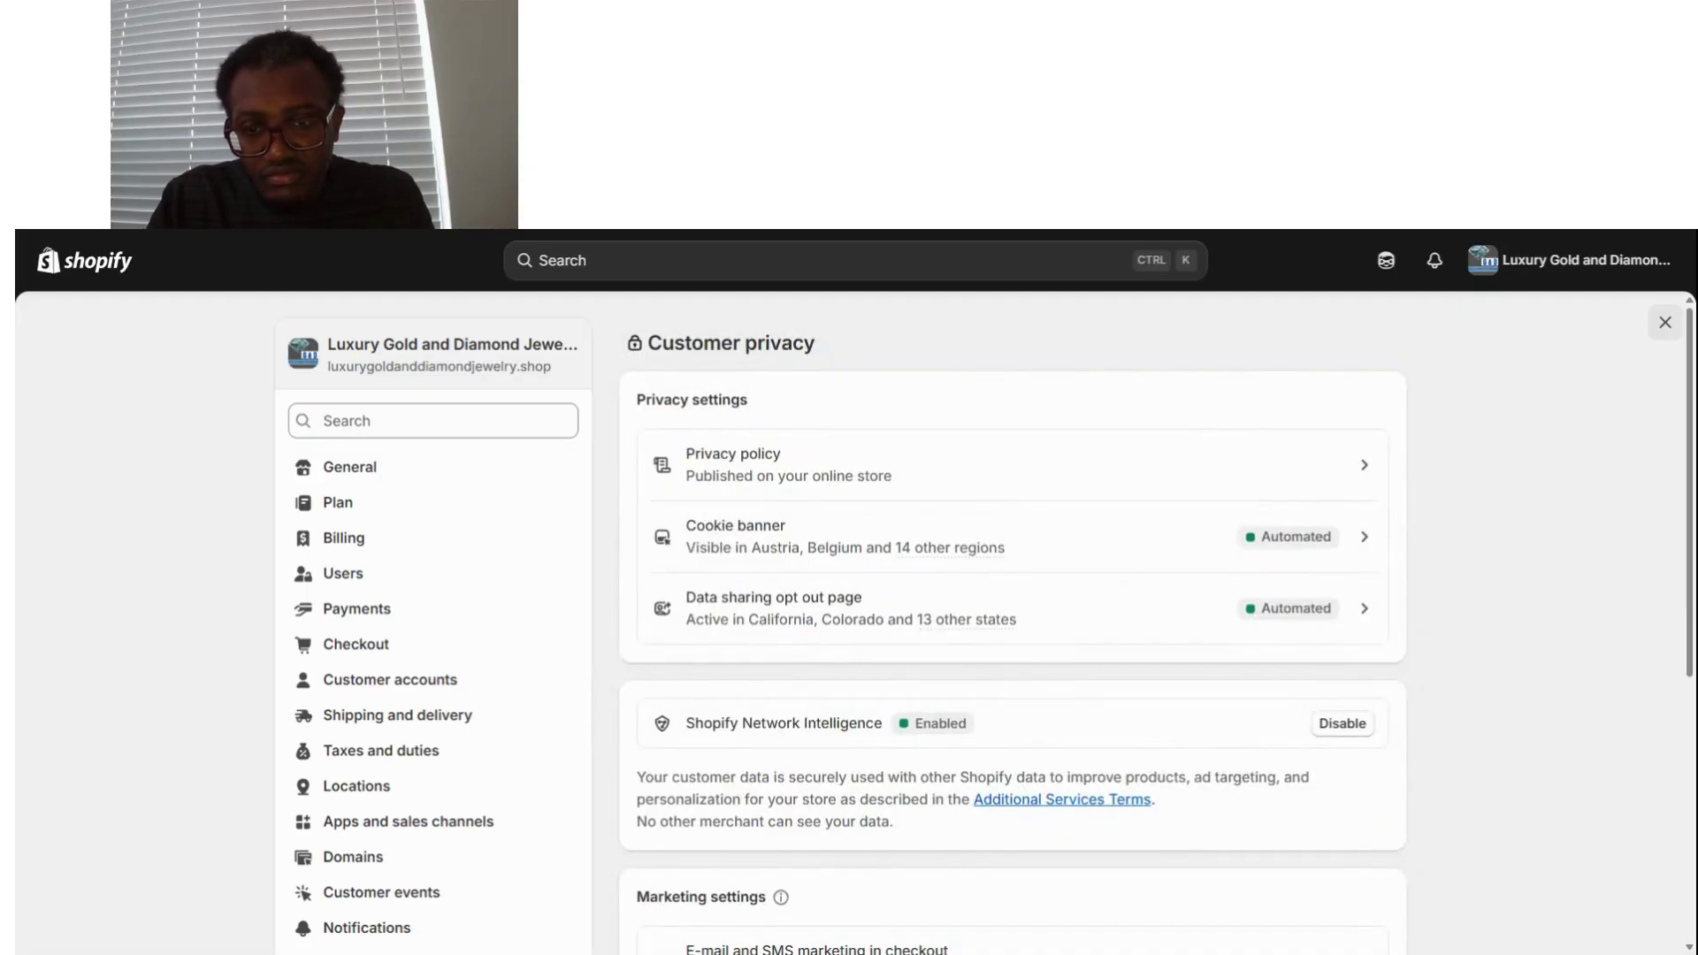
pyautogui.hotkey('alt', 'Left')
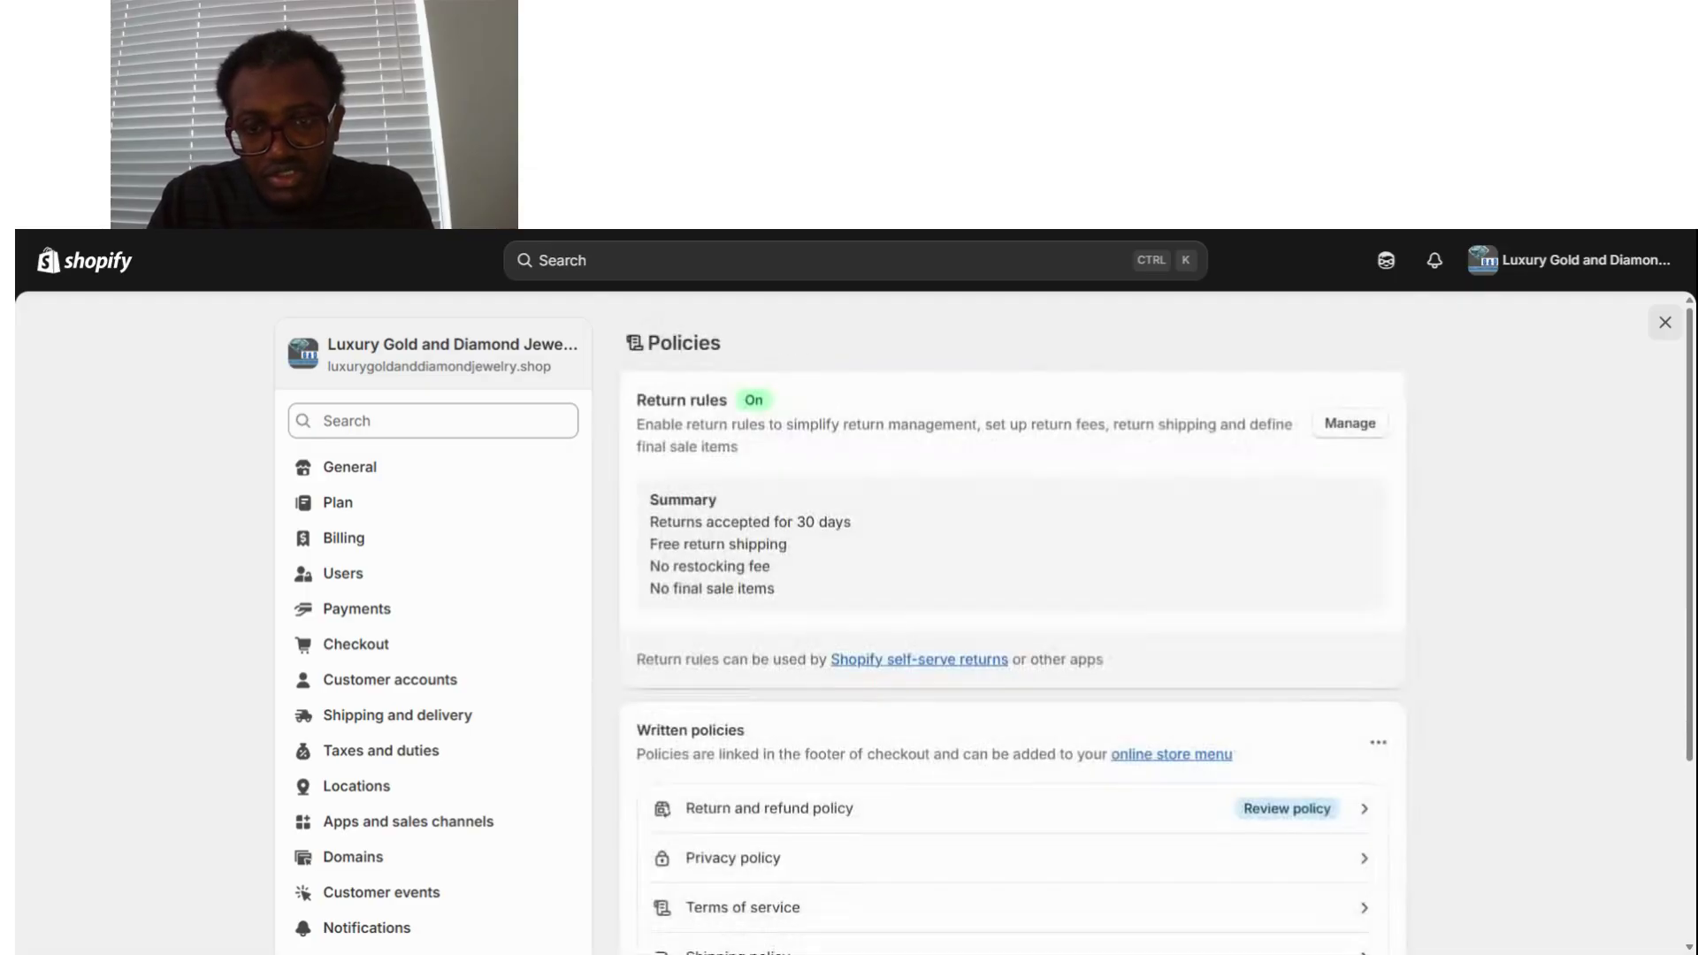
pyautogui.hotkey('alt', 'Left')
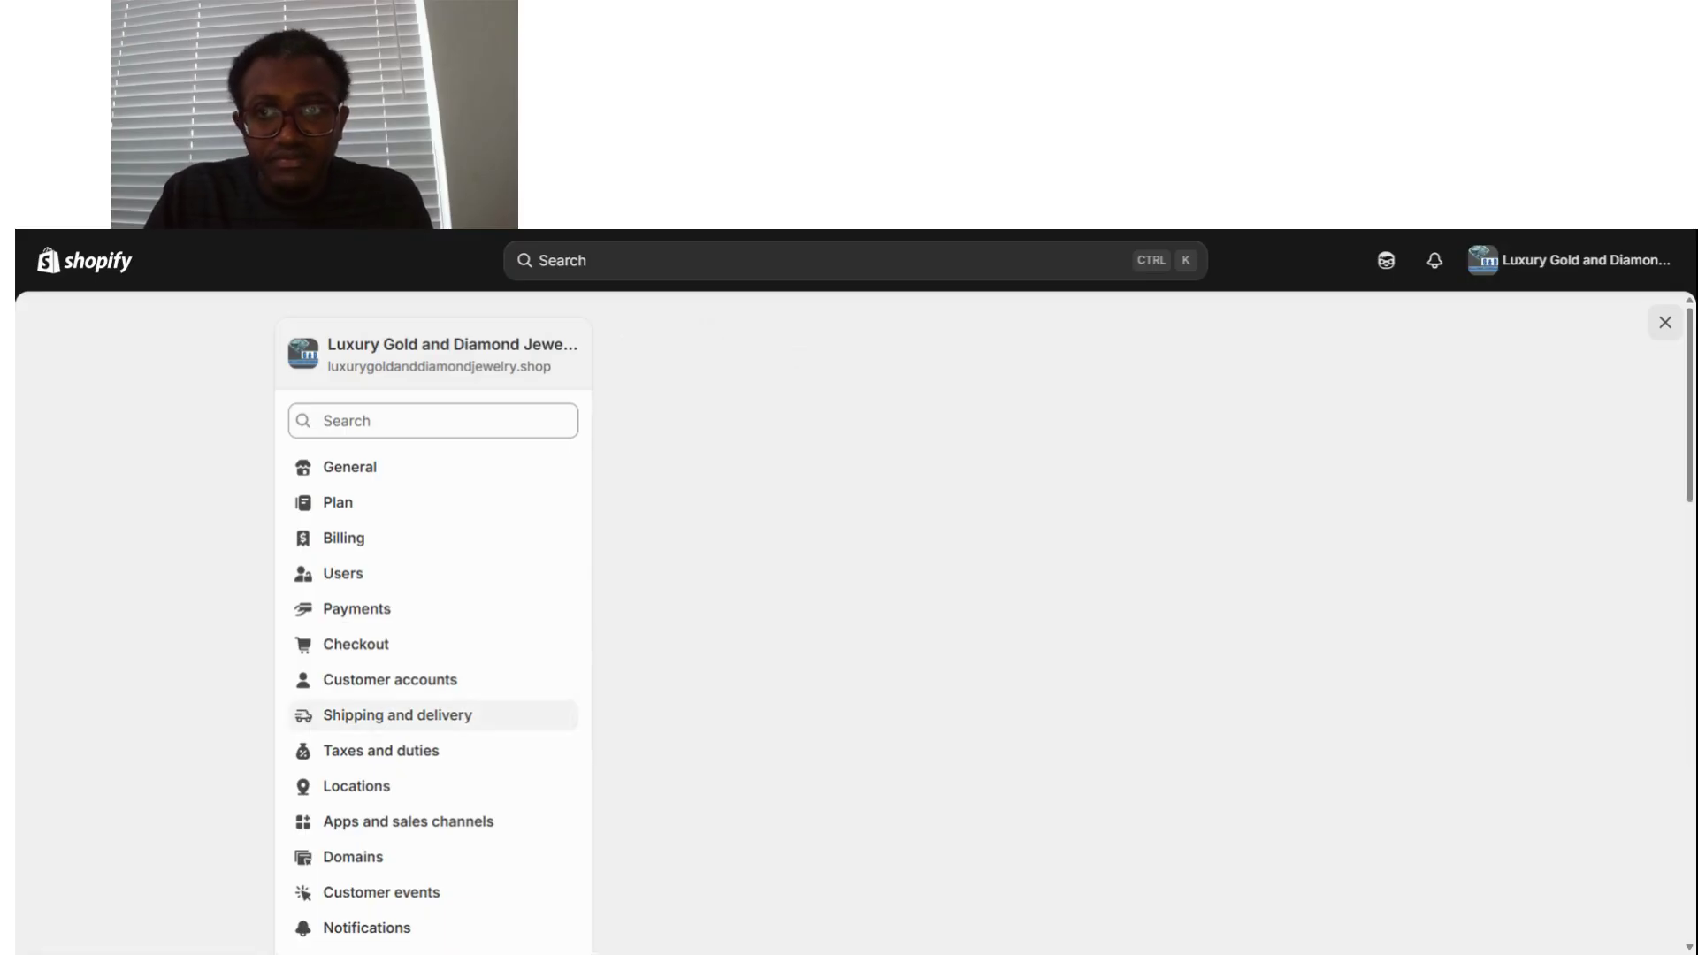
pyautogui.hotkey('alt', 'Left')
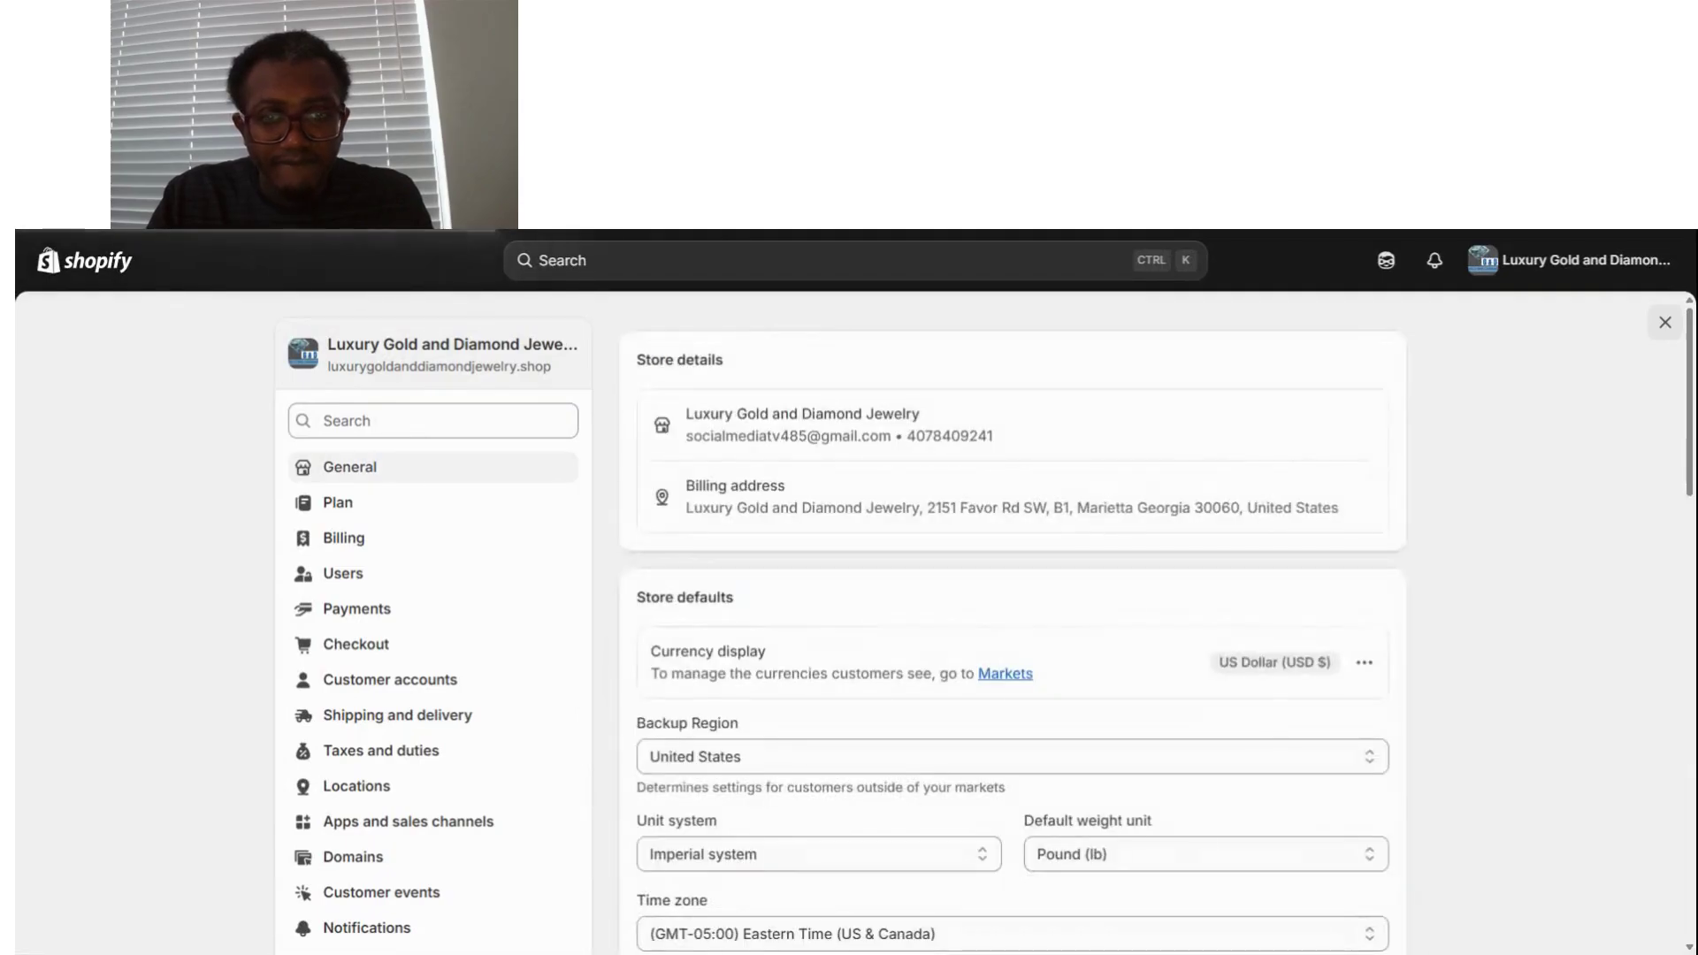
pyautogui.hotkey('alt', 'Left')
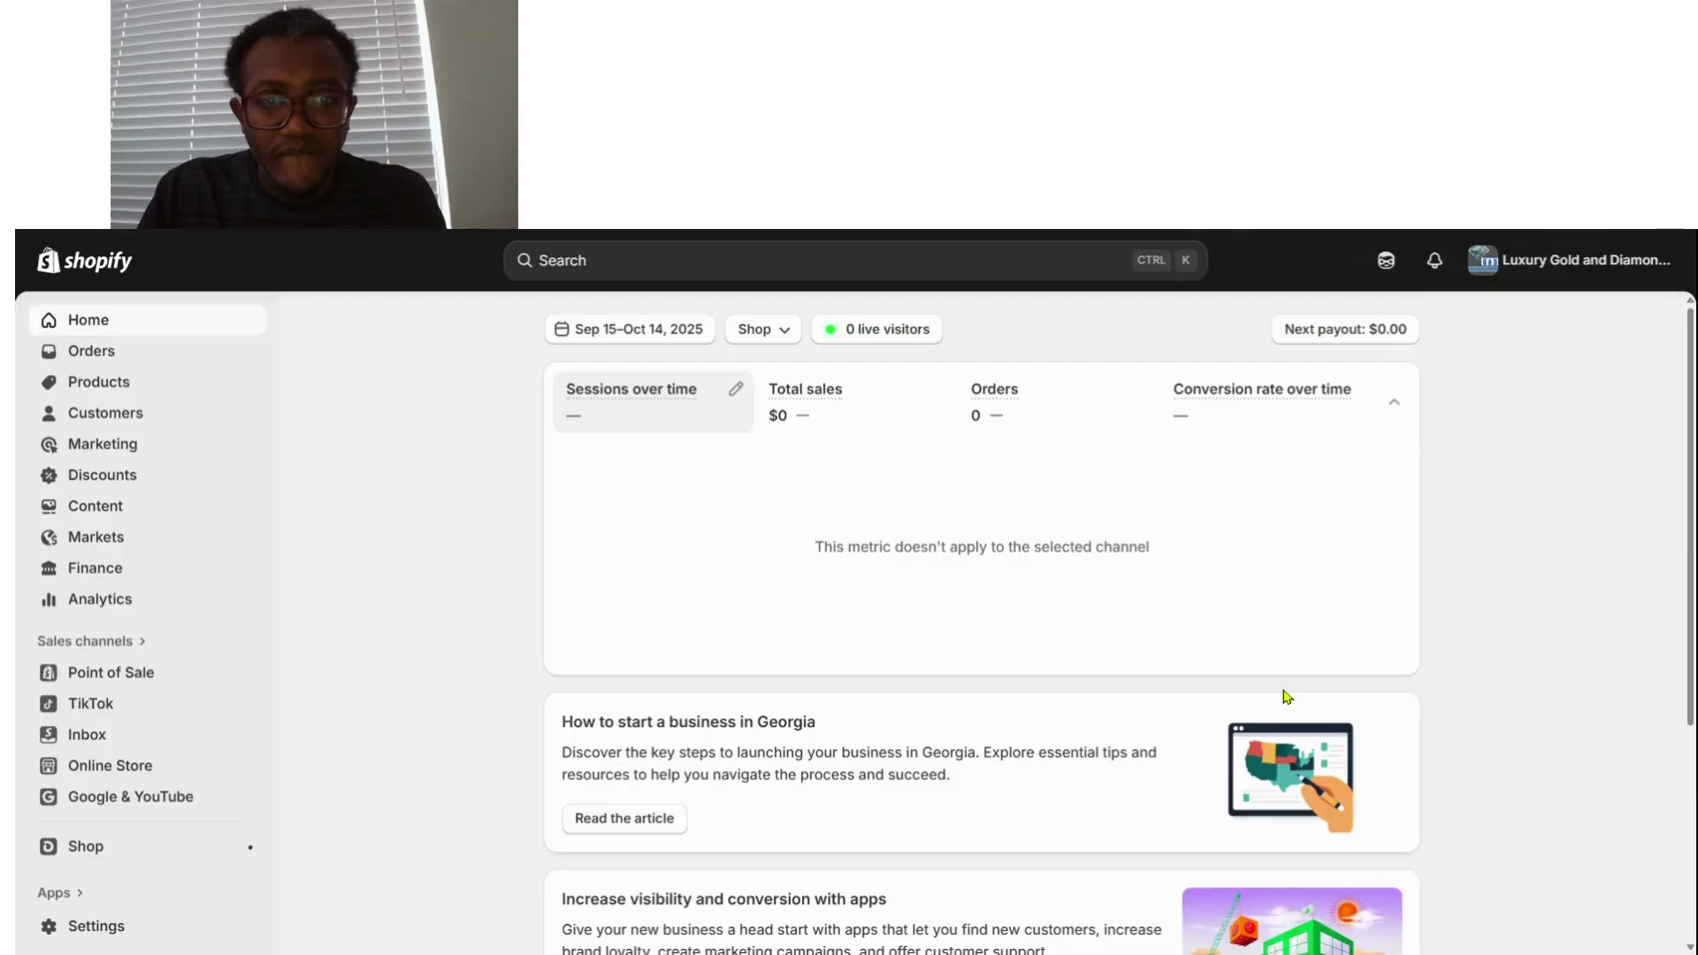
# - Log in to the Shopify account and open the store's products list
pyautogui.hotkey('alt', 'Left')
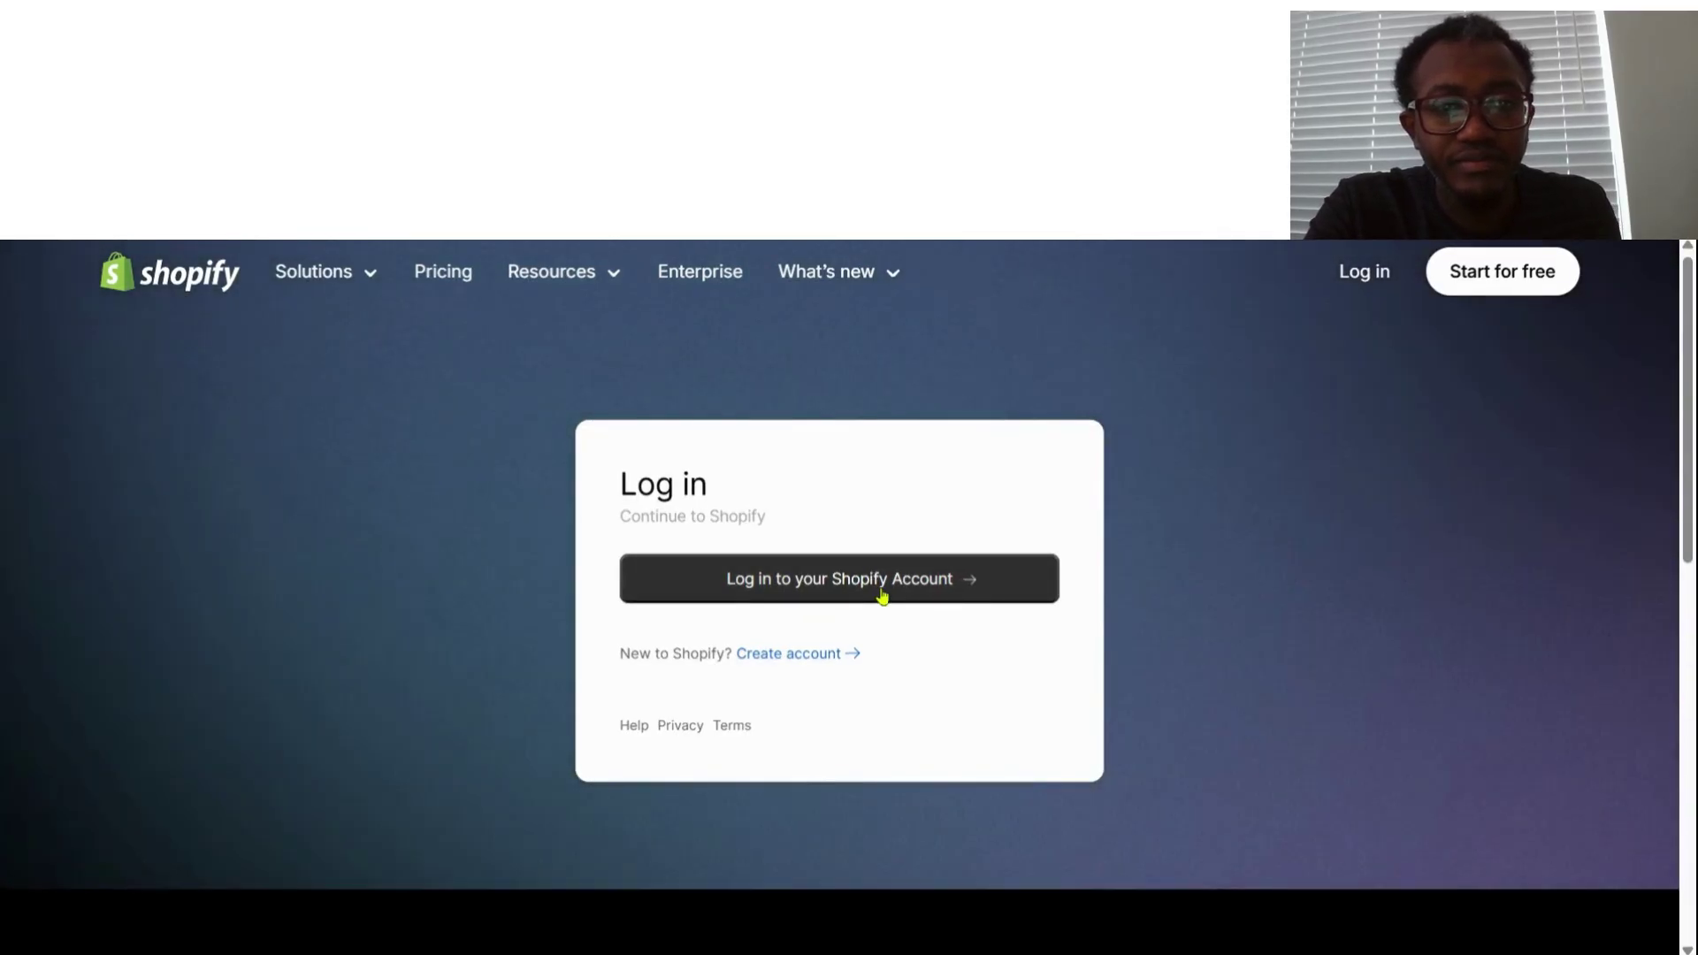
pyautogui.click(882, 597)
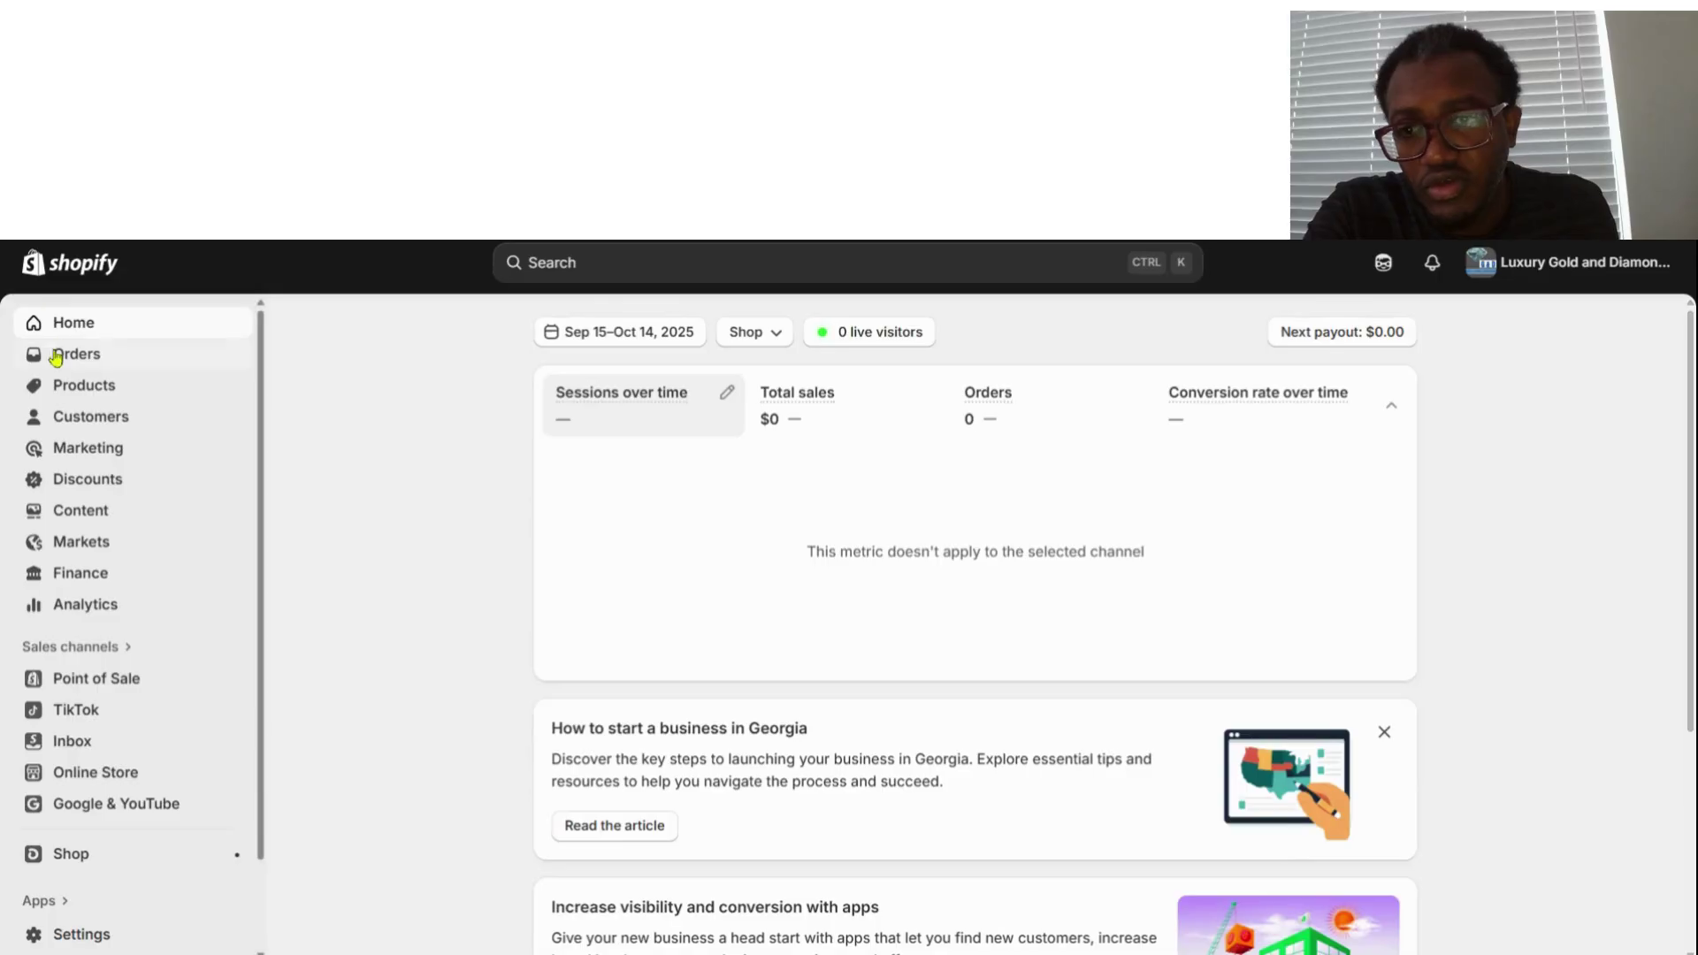
pyautogui.click(113, 390)
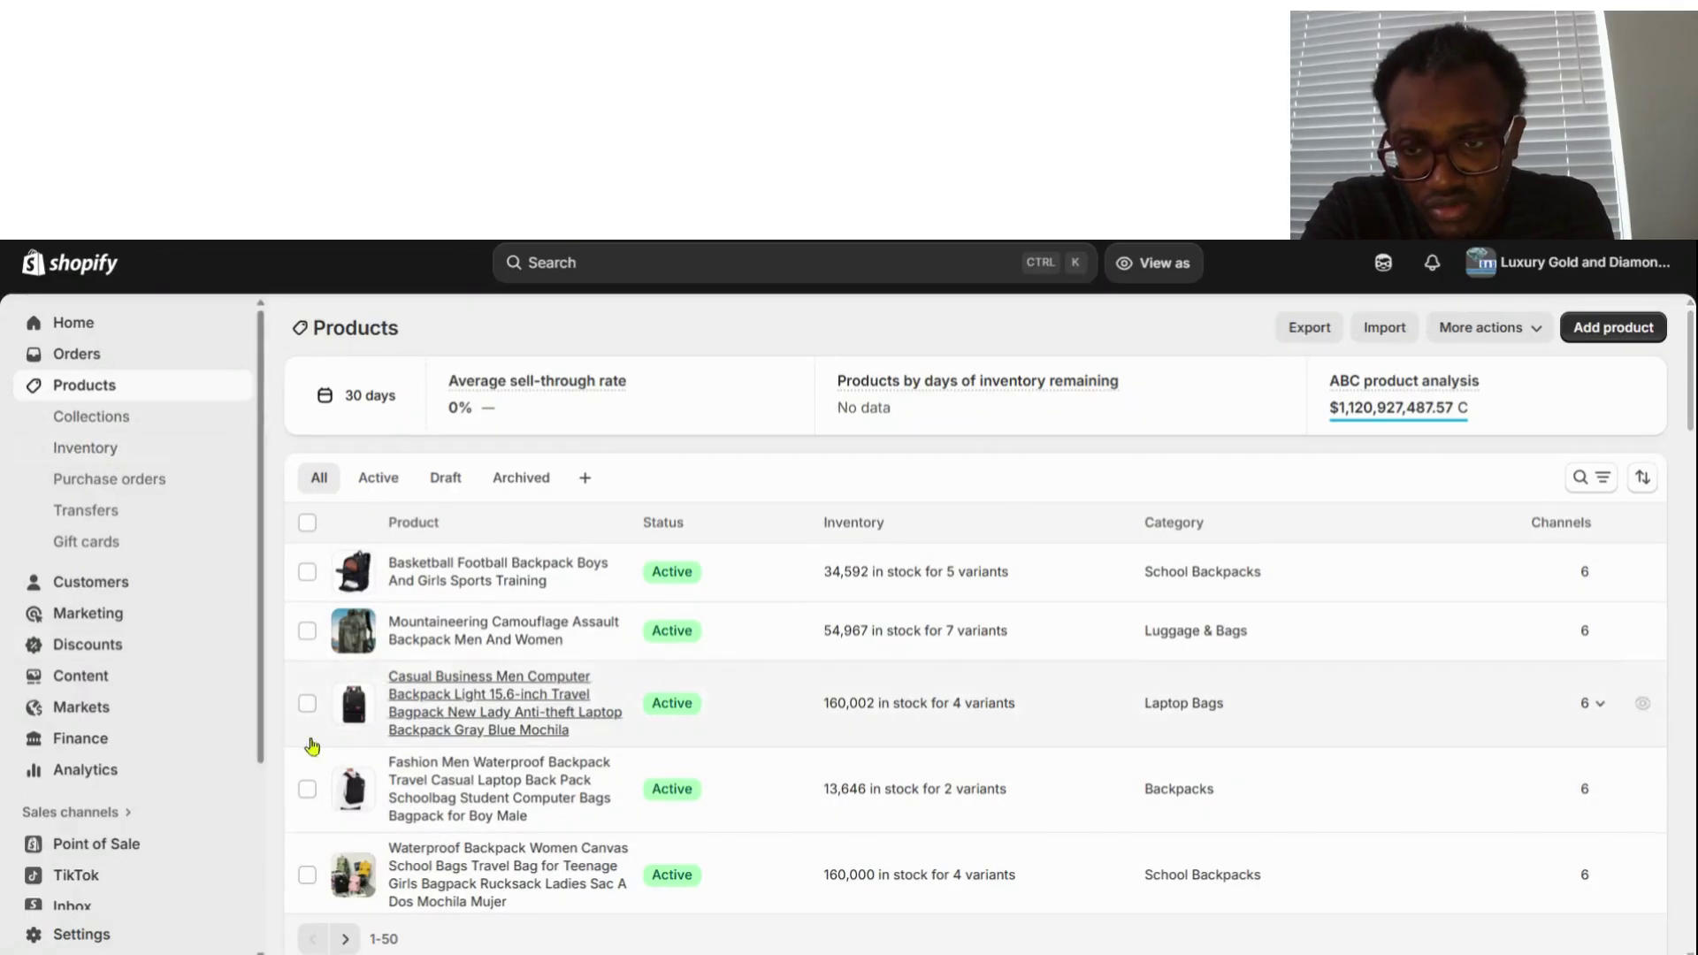
# - View the store's collections, purchase orders and inventory transfers pages
pyautogui.click(105, 432)
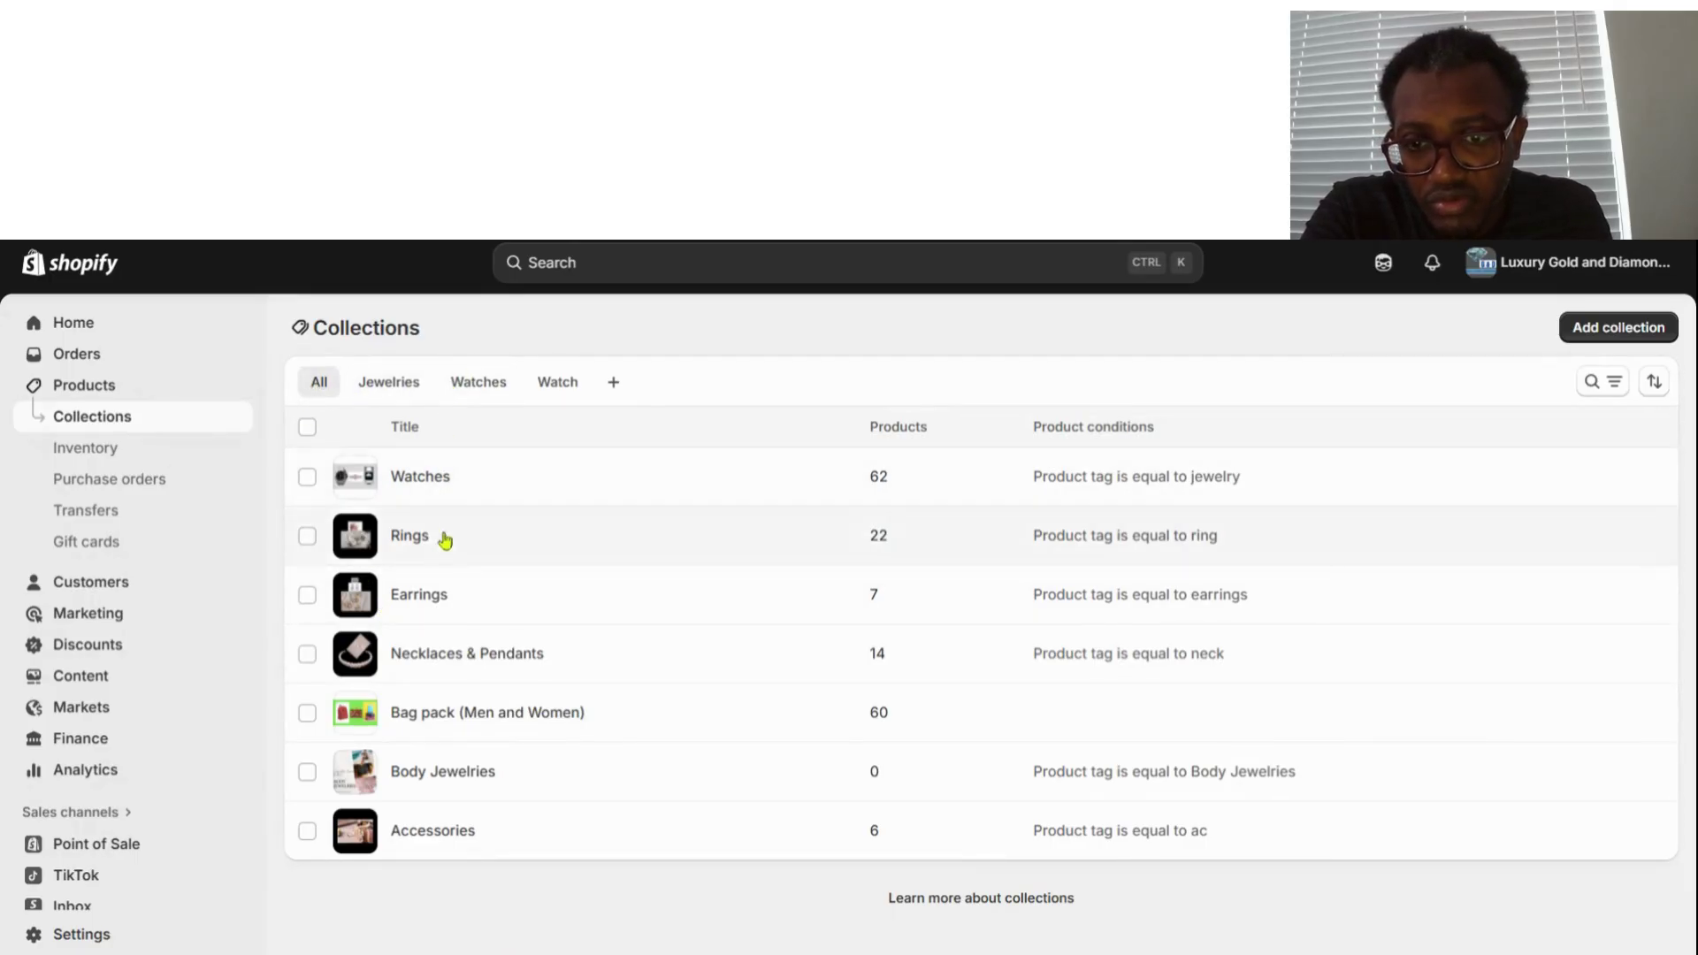
pyautogui.click(92, 482)
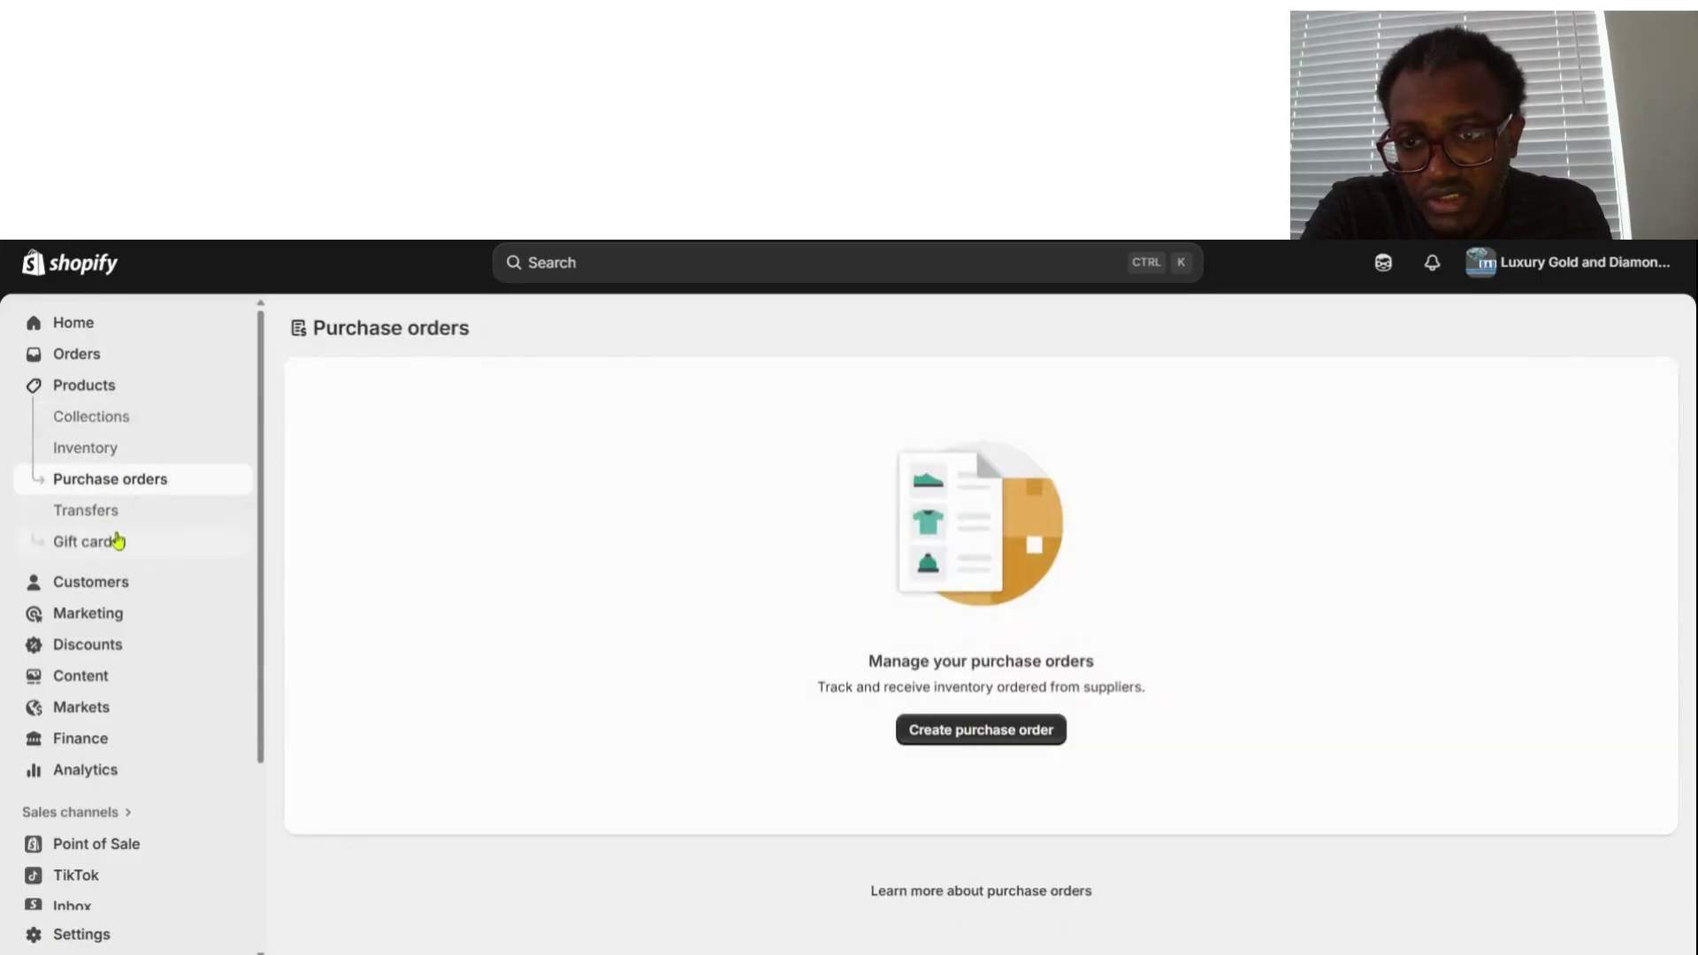
pyautogui.click(120, 520)
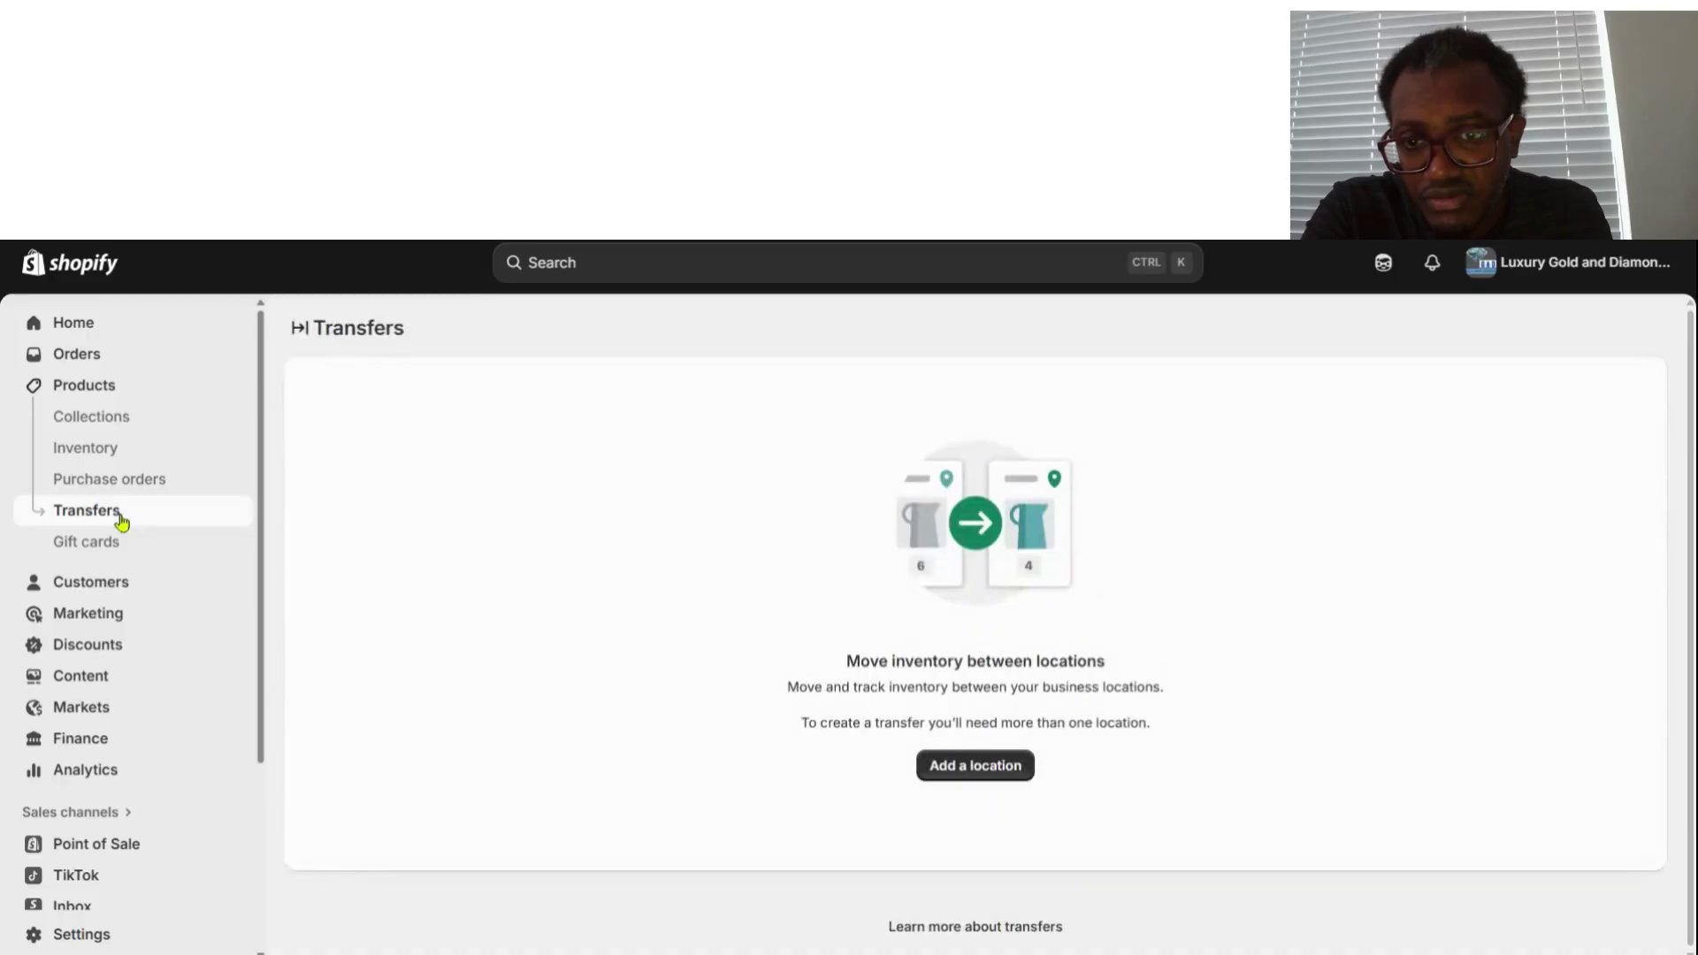
# - View the customers list, the home dashboard, the content metaobjects and the discounts pages
pyautogui.click(100, 586)
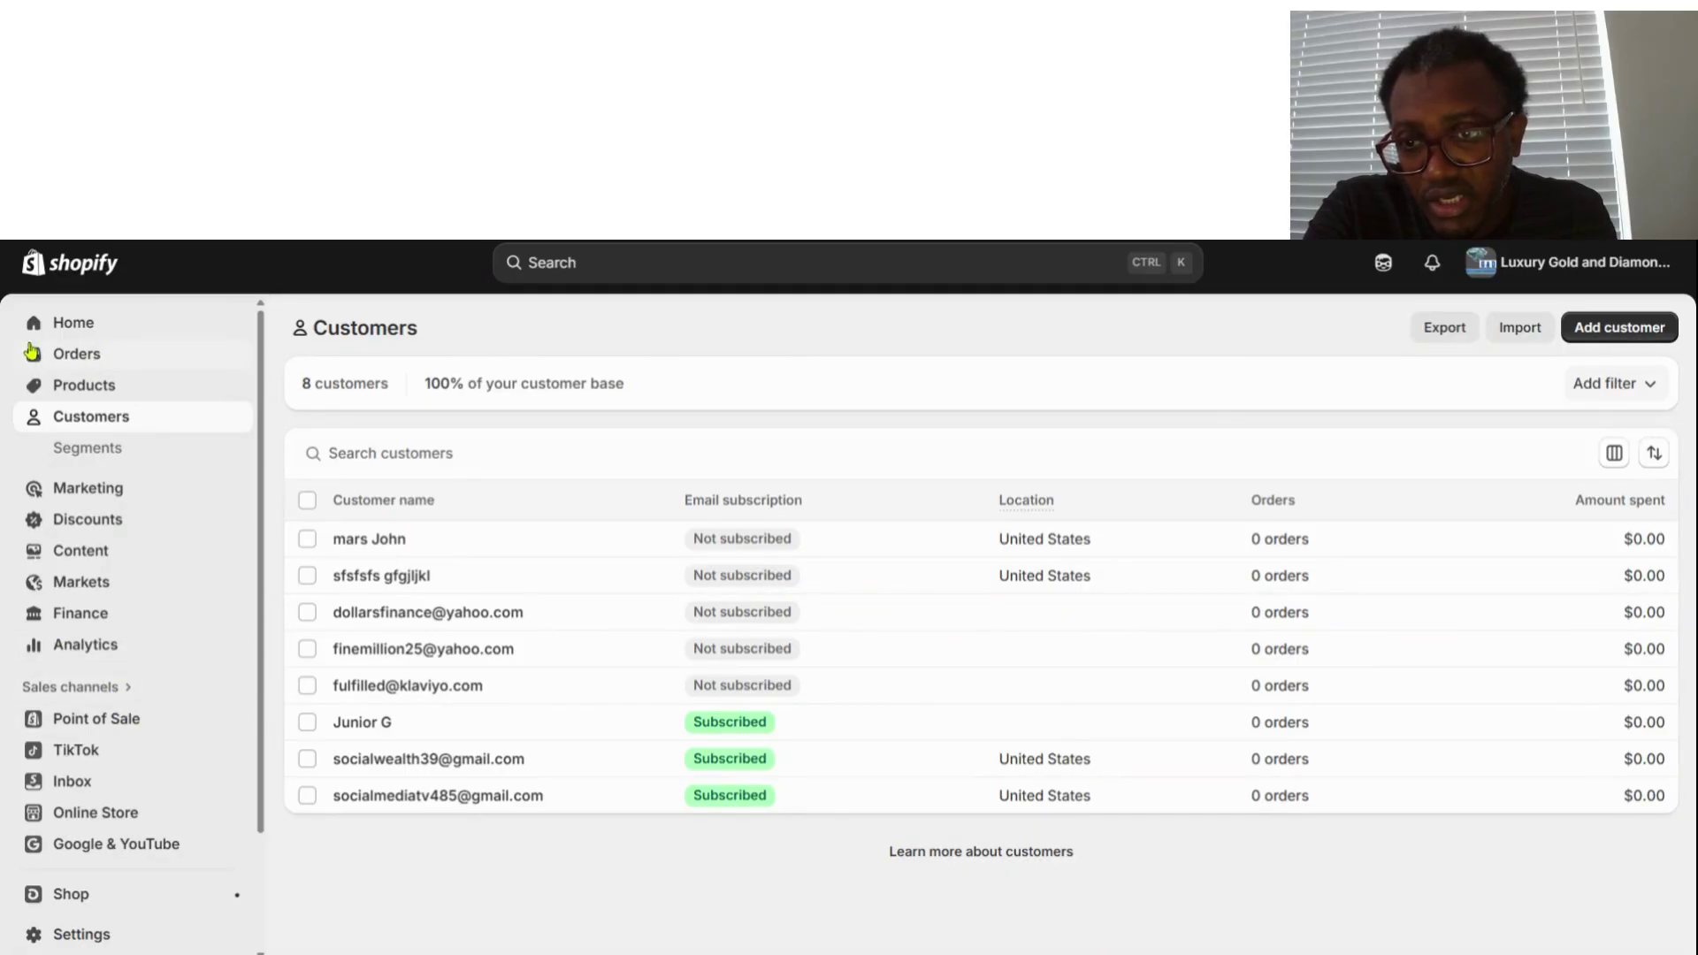
pyautogui.click(85, 329)
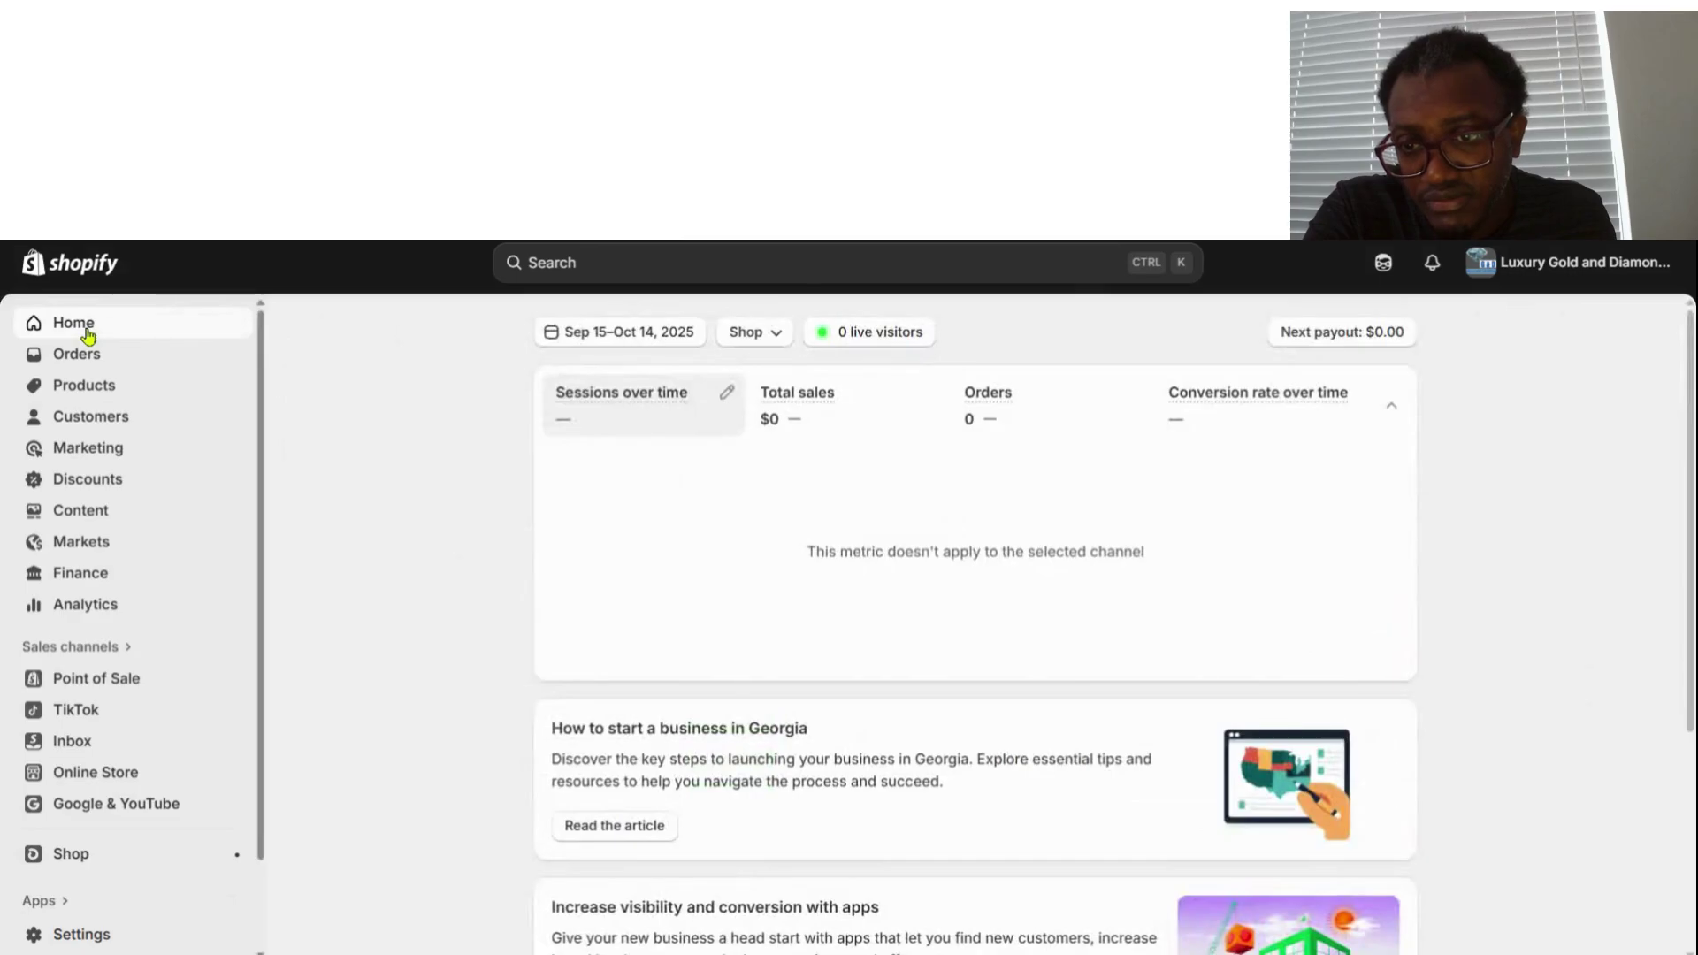
pyautogui.click(110, 521)
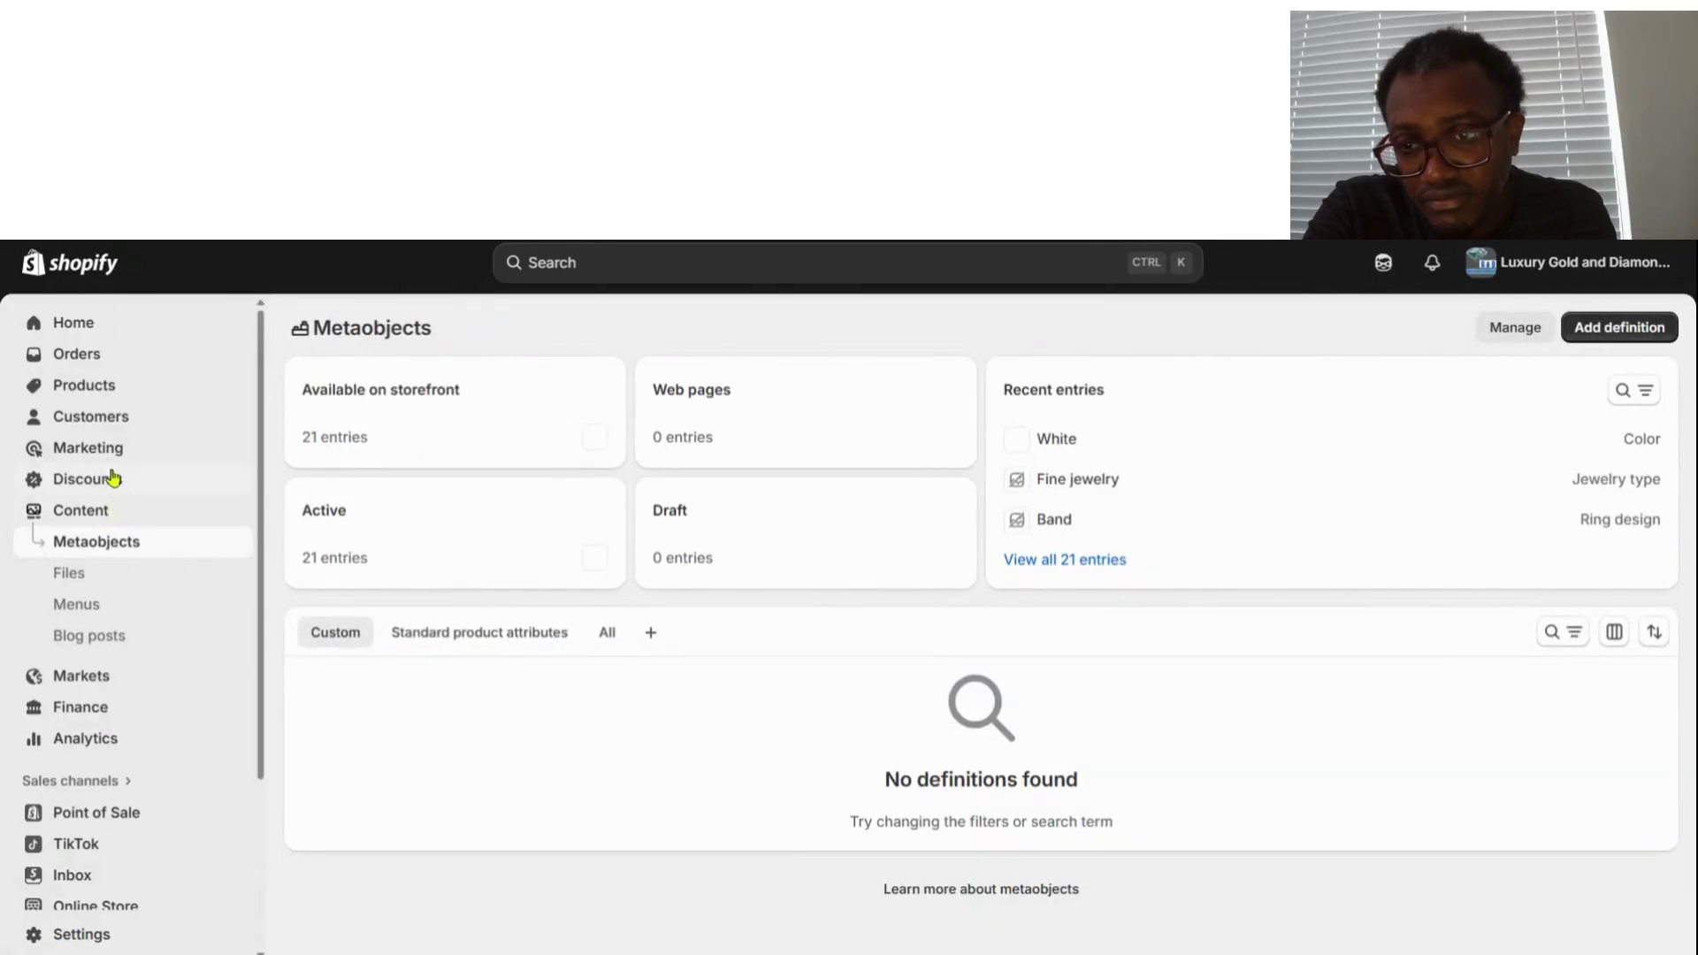
pyautogui.click(107, 490)
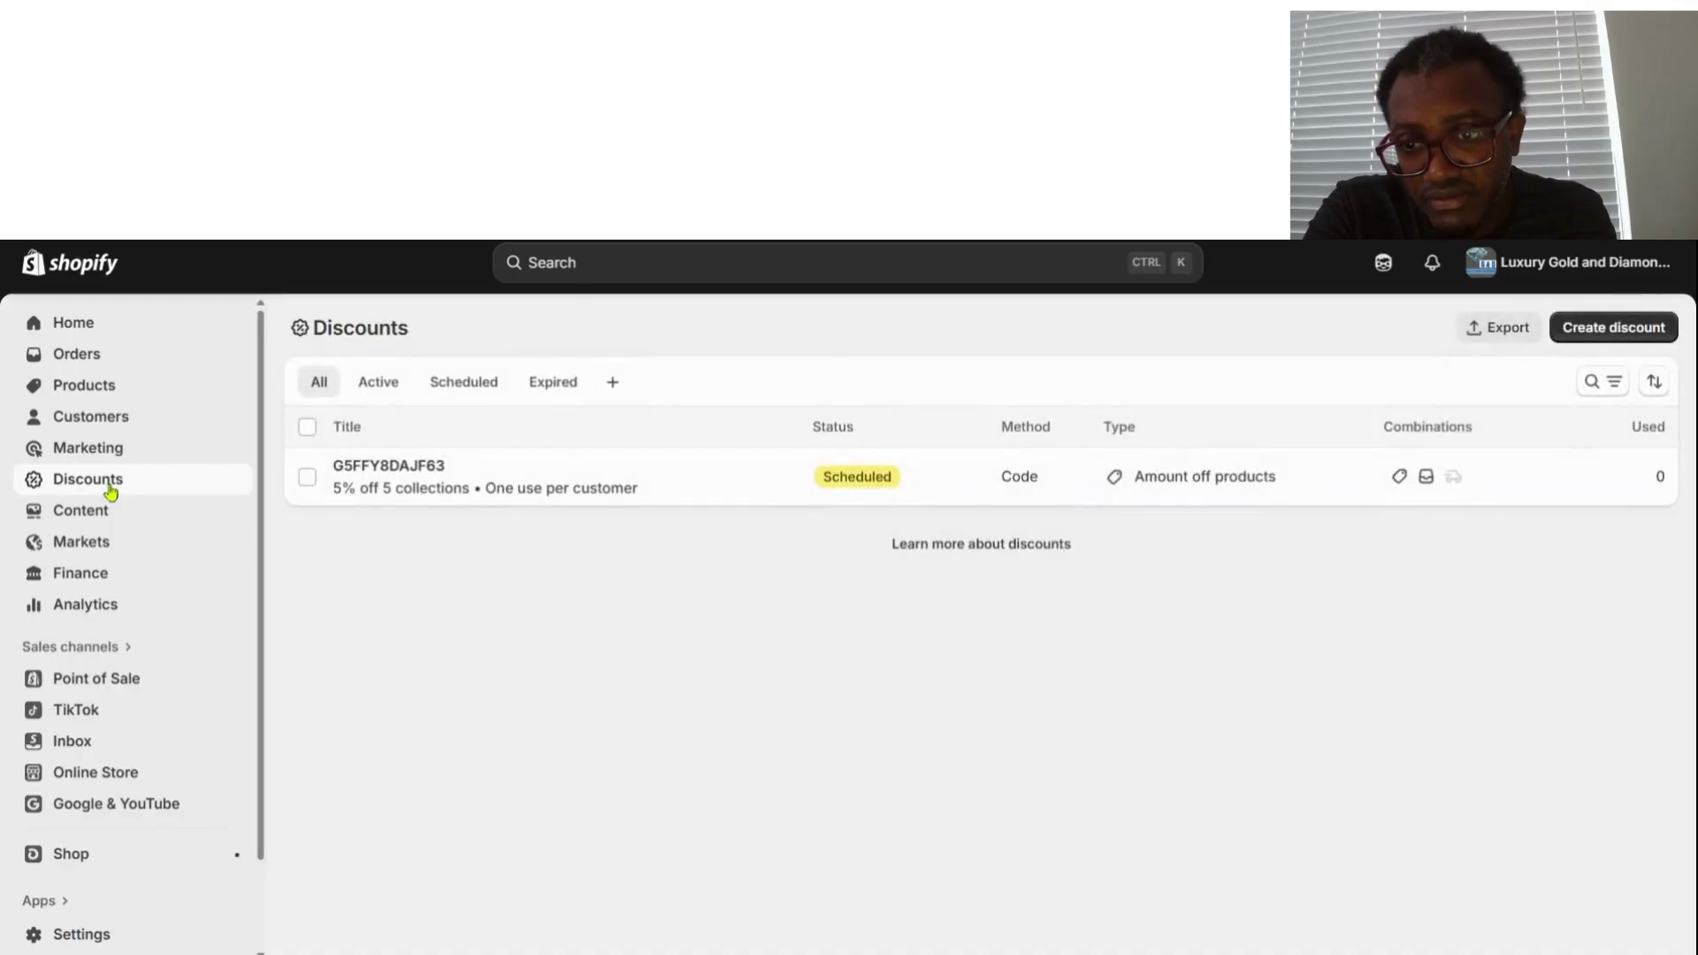
# - Look through the analytics dashboard, from the total sales overview down to the social referrer and marketing reports
pyautogui.click(100, 610)
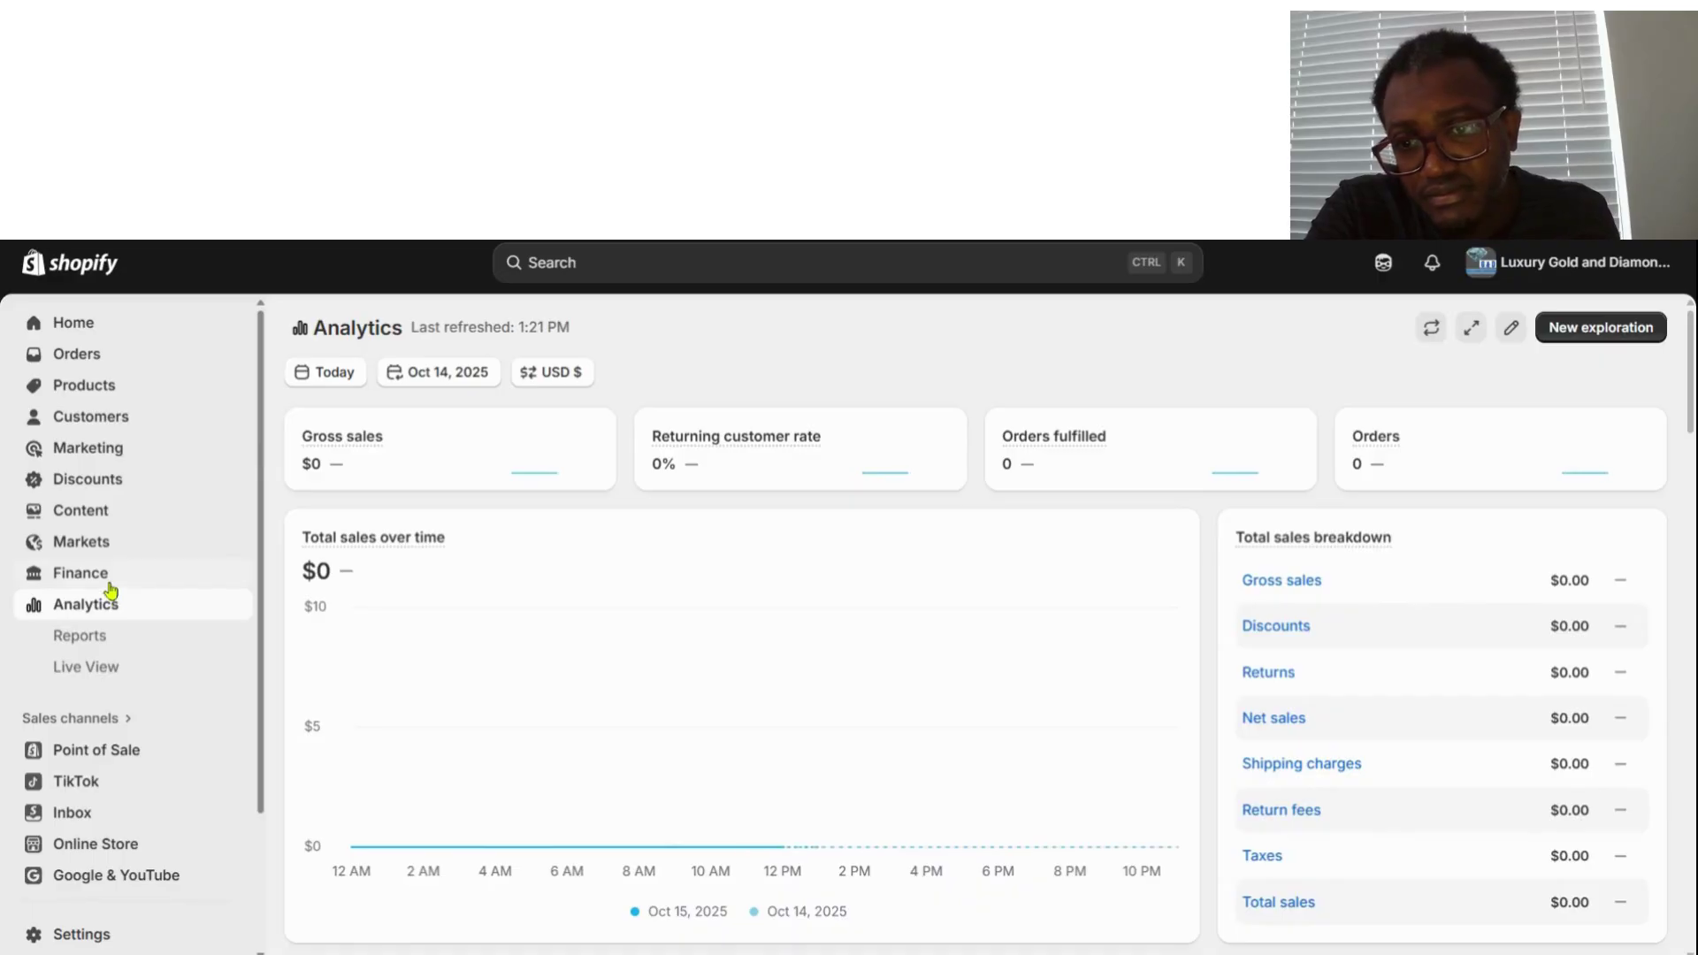
pyautogui.scroll(-15, 1369, 764)
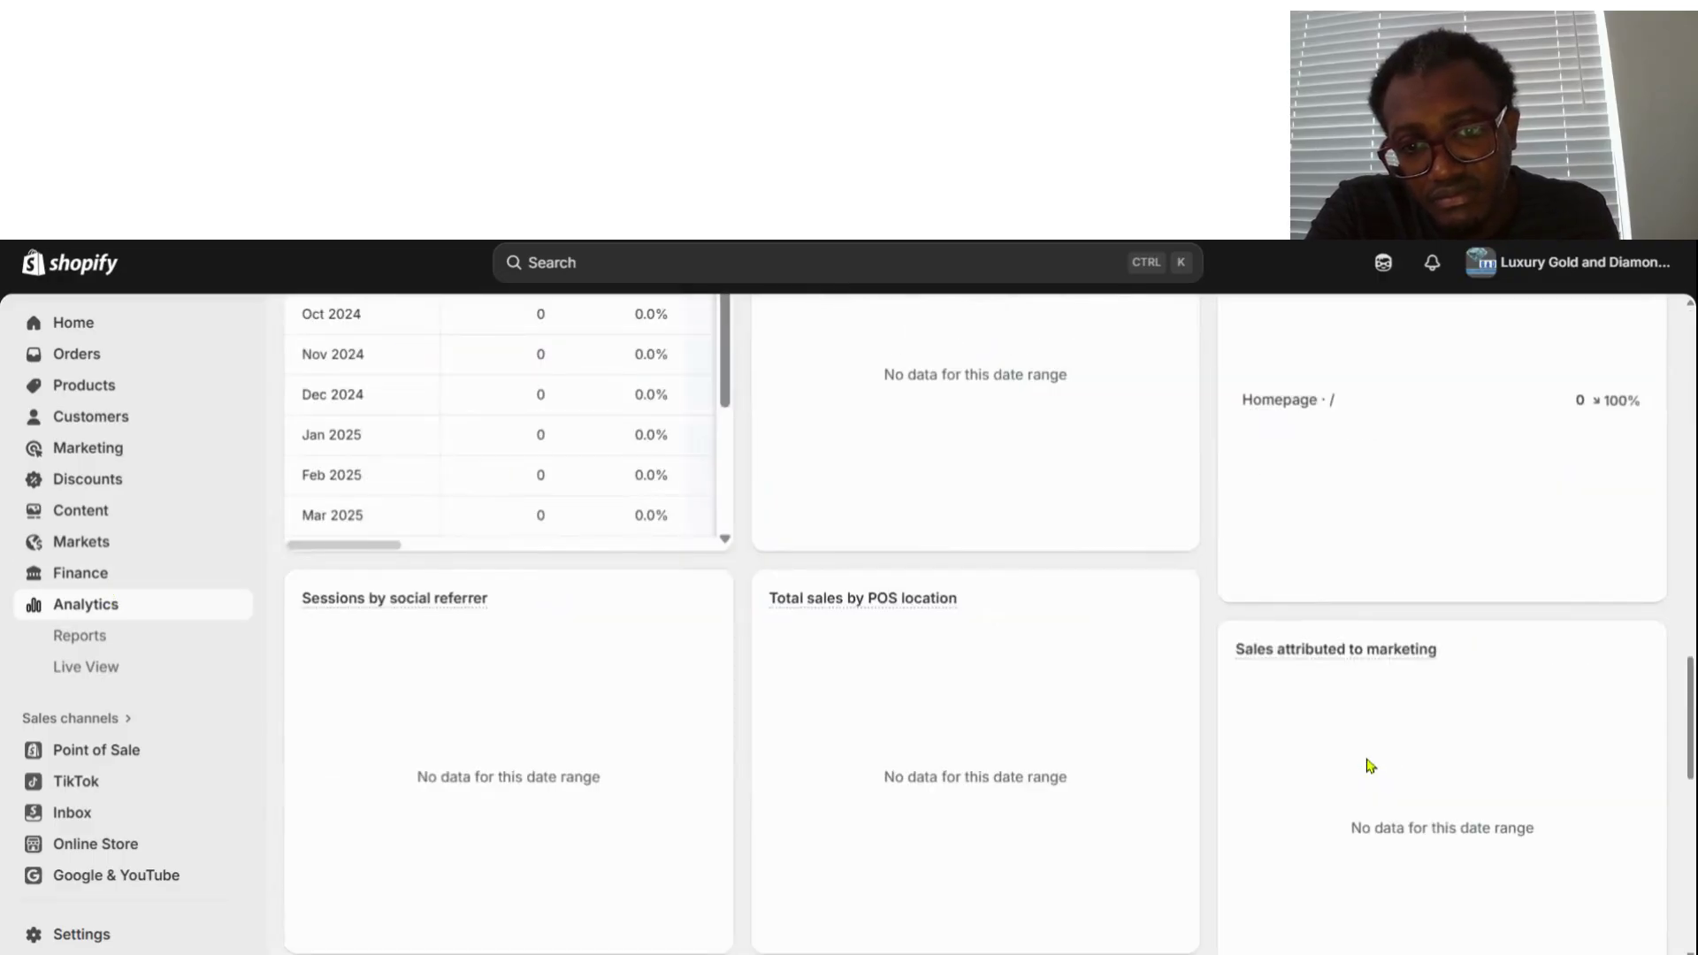
pyautogui.scroll(15, 1380, 751)
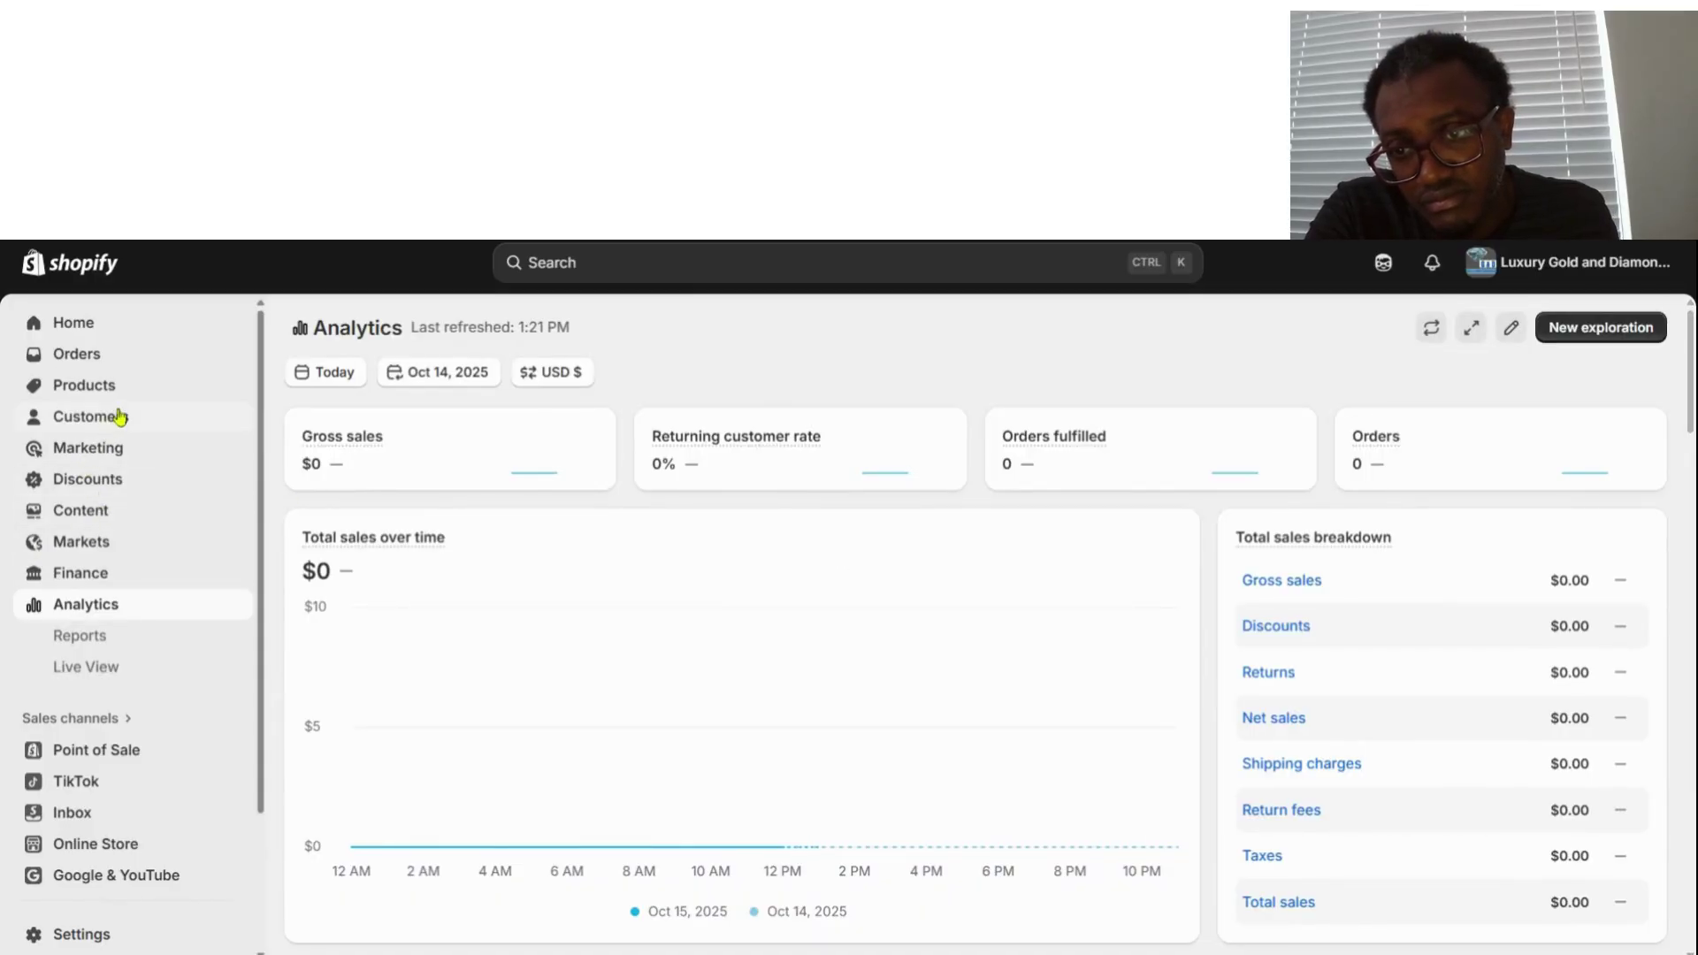
# - Open a new product form, look over its media, price and inventory fields, and discard the unsaved product
pyautogui.click(84, 387)
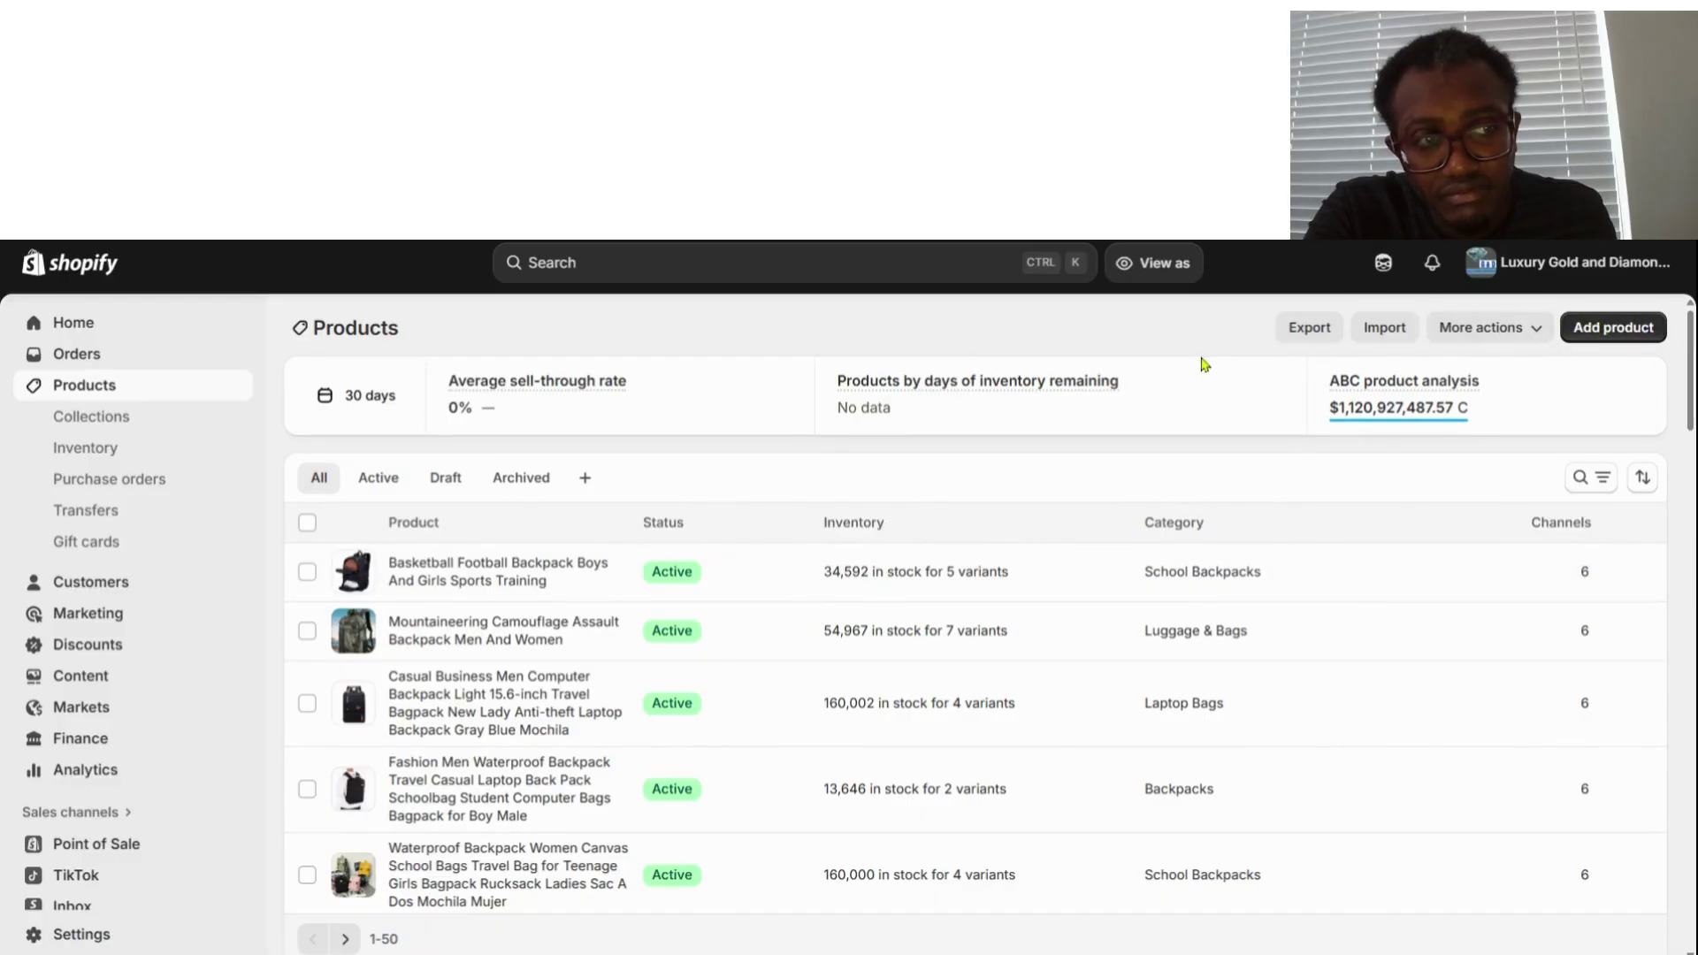
pyautogui.click(1613, 329)
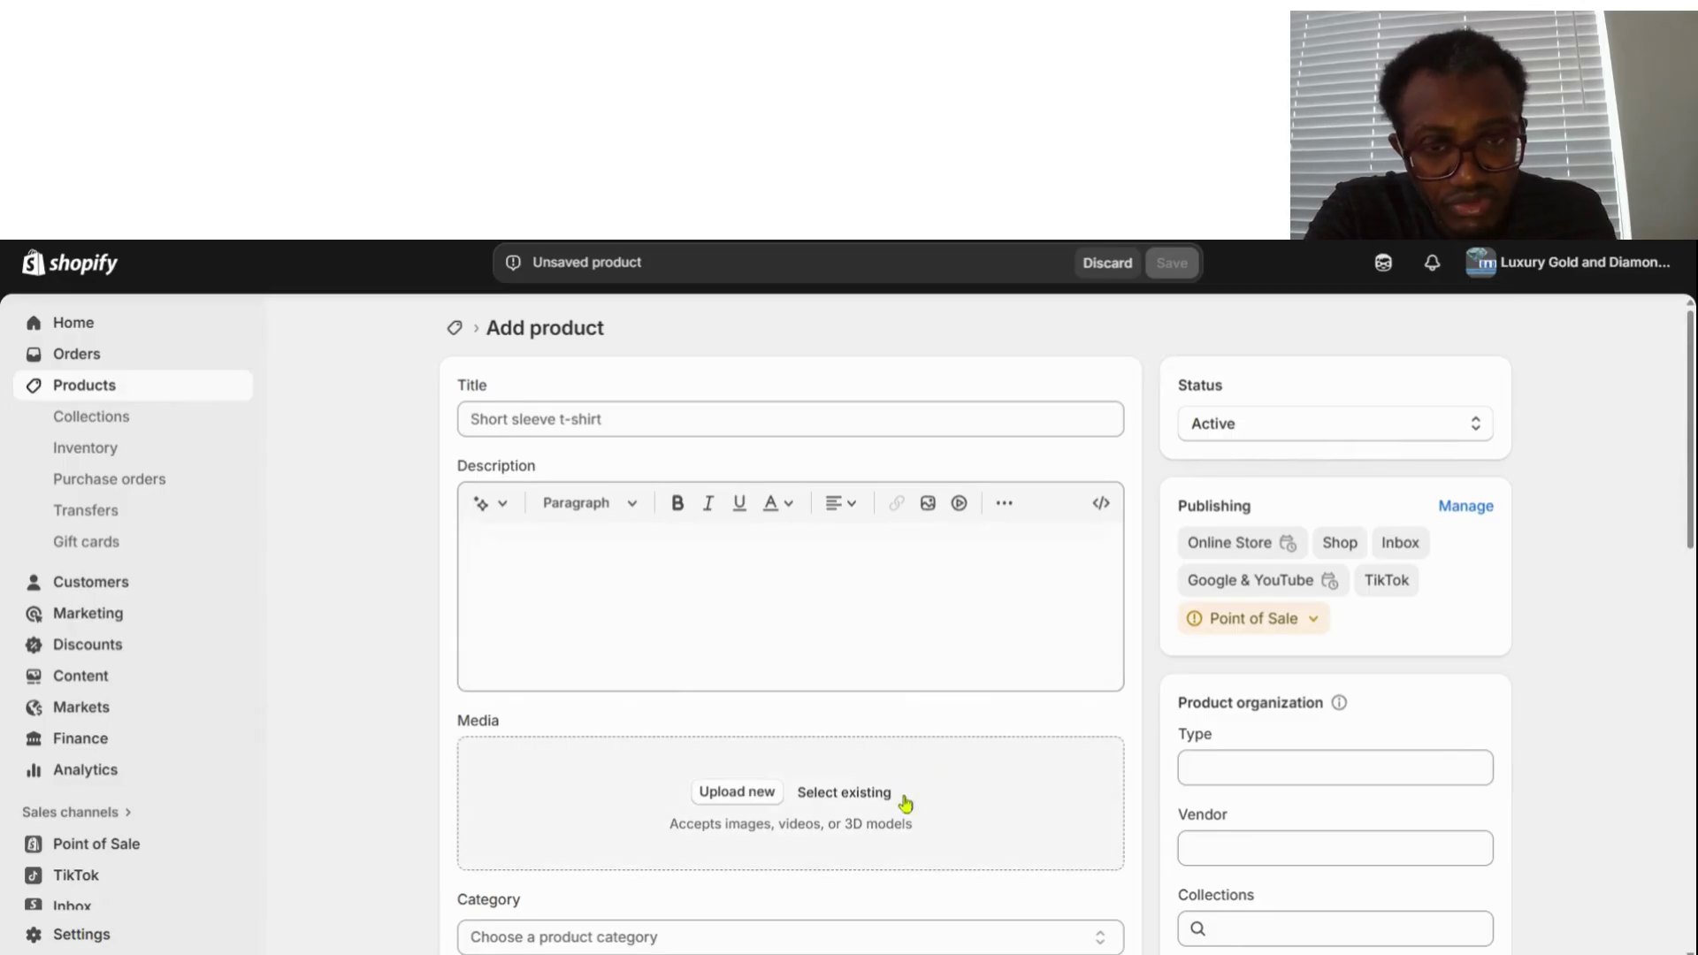
pyautogui.click(738, 792)
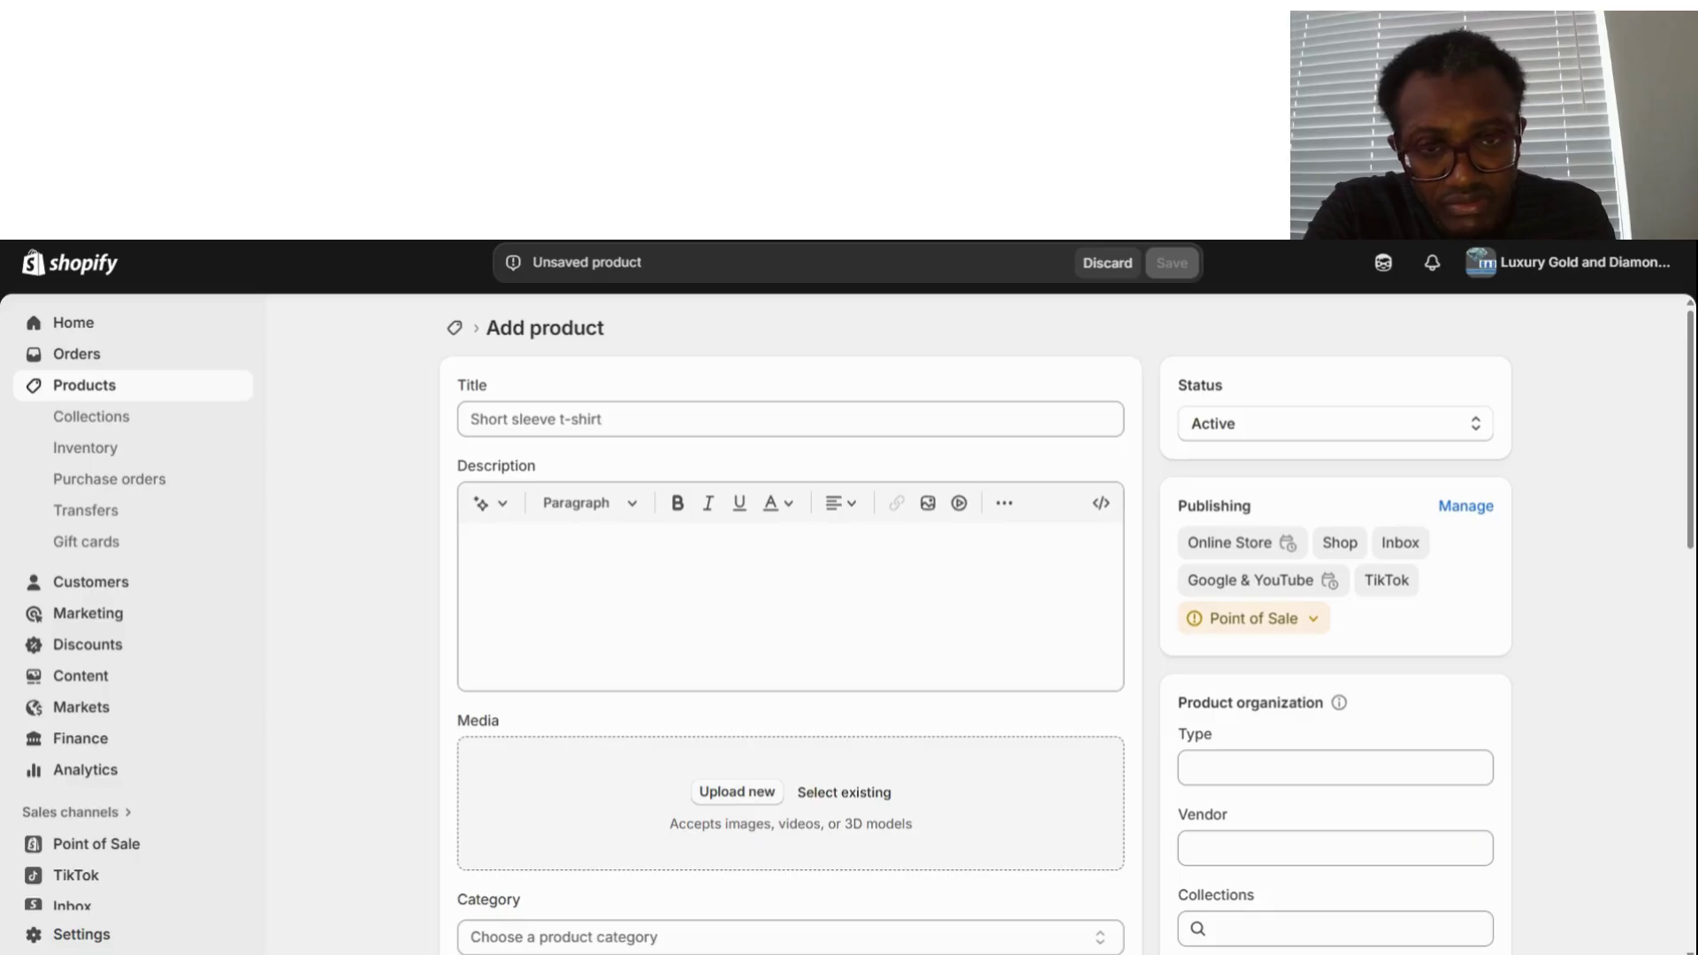
pyautogui.scroll(-7, 931, 752)
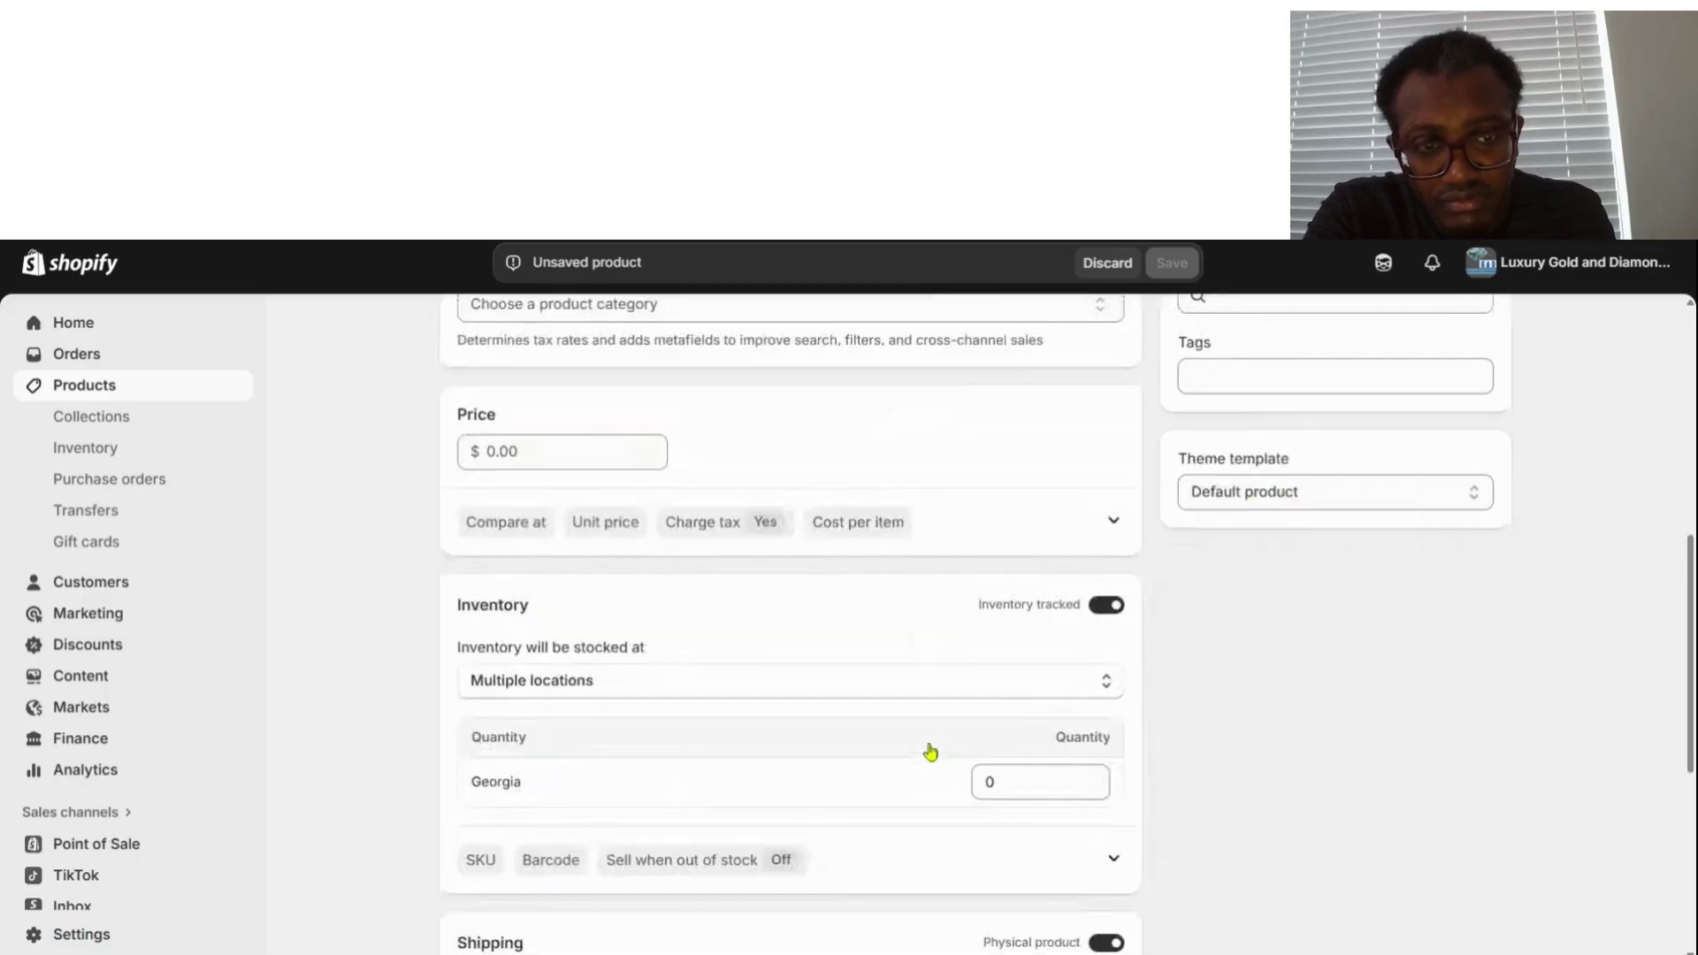
pyautogui.scroll(7, 930, 752)
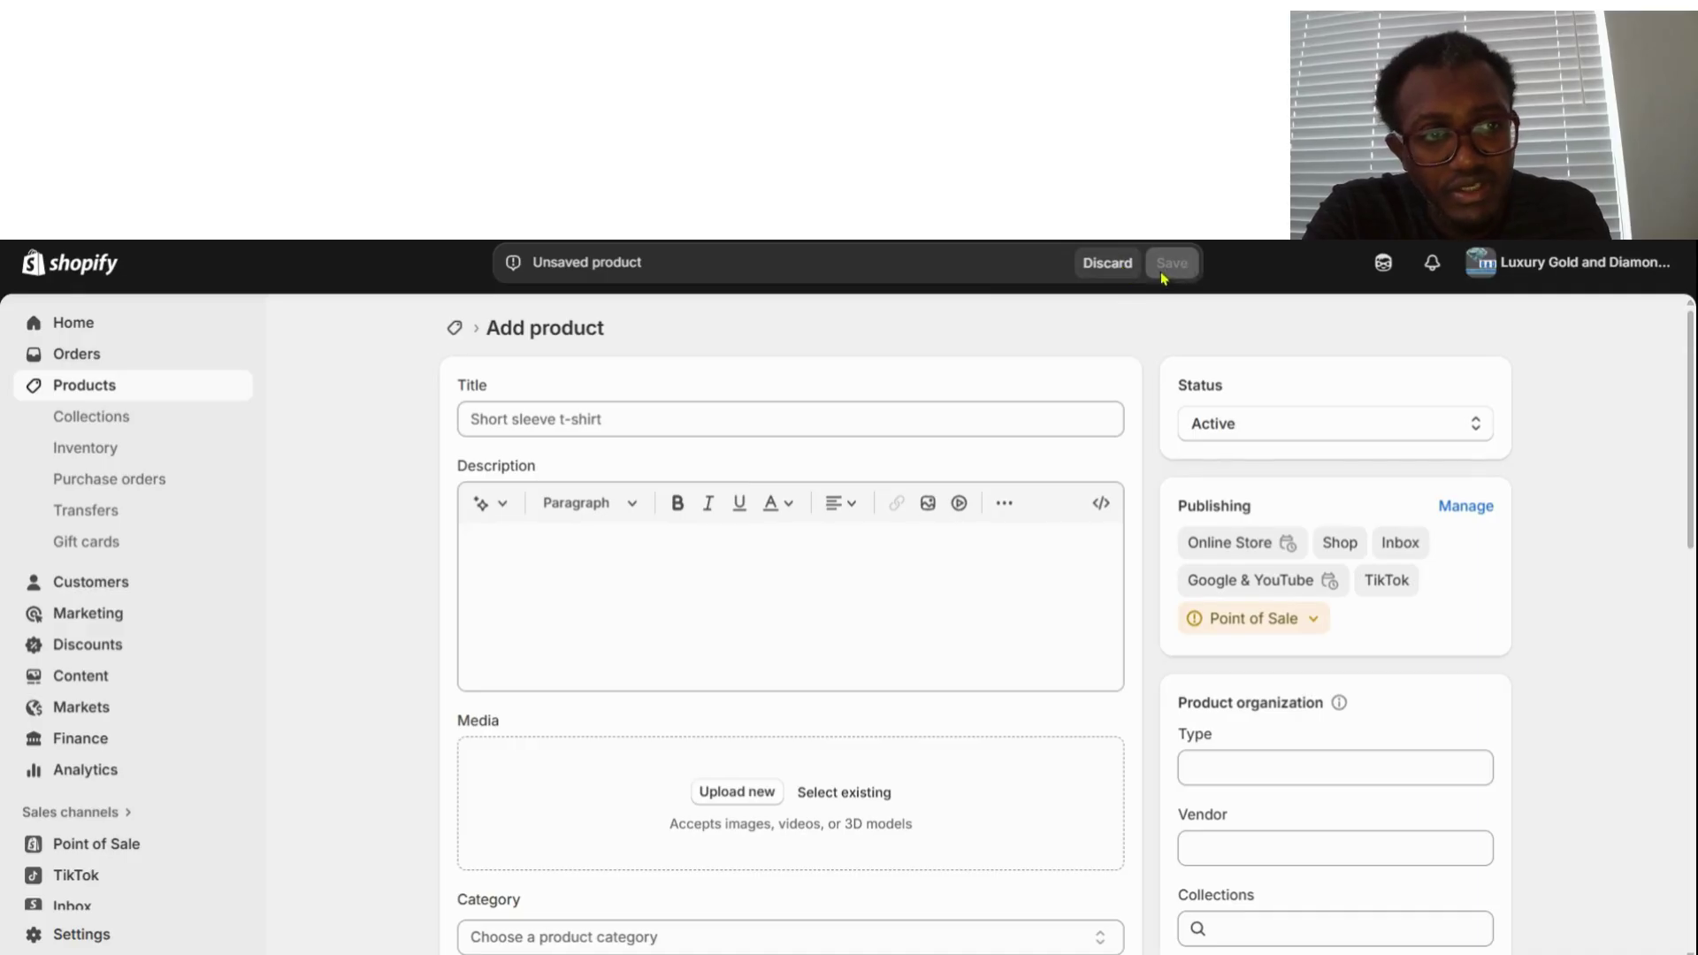
pyautogui.click(1106, 263)
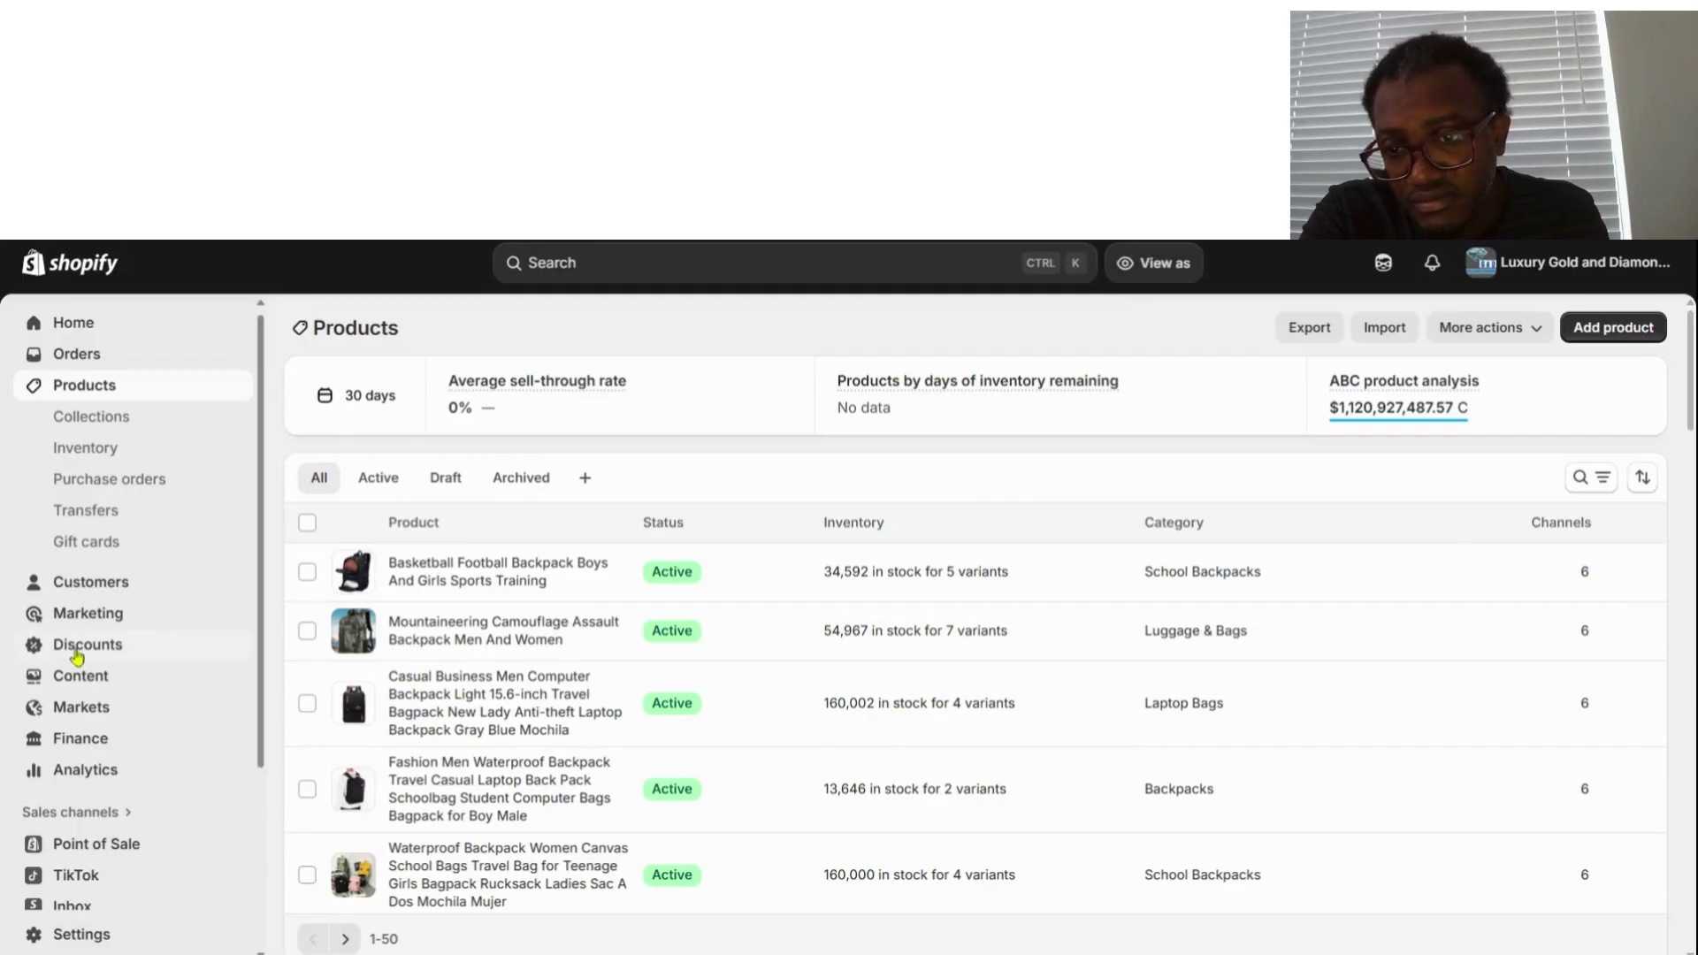
# - View the store's installed apps and open the full list of recommended apps
pyautogui.scroll(-3, 77, 655)
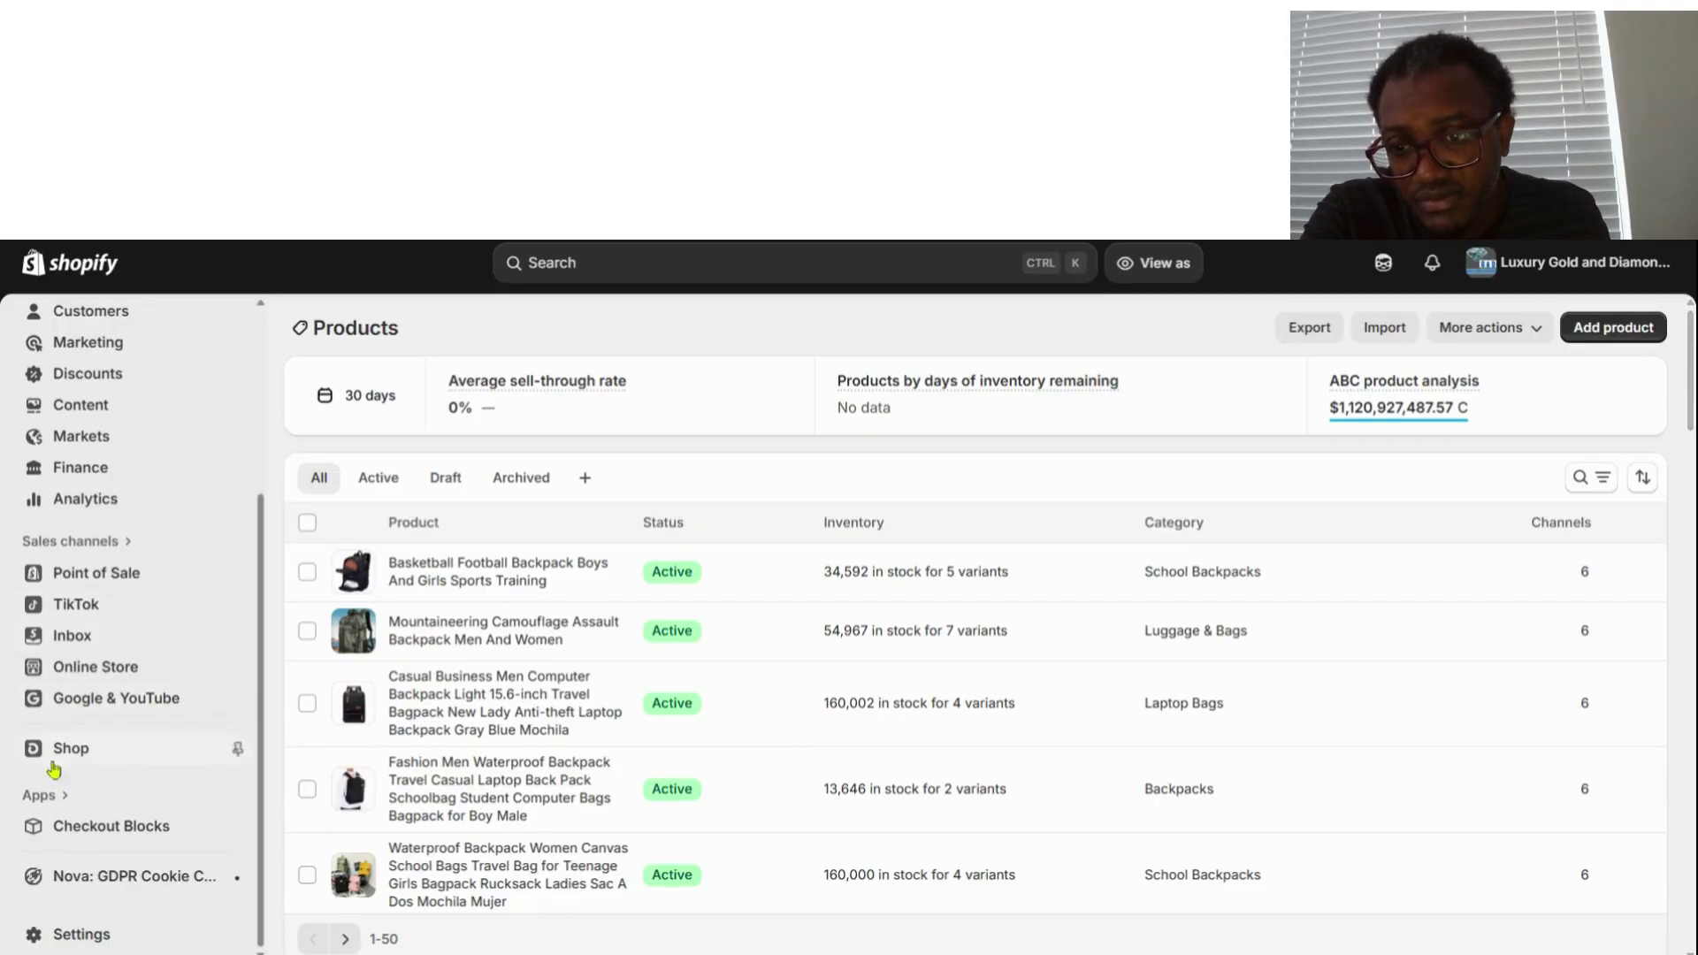
pyautogui.click(64, 800)
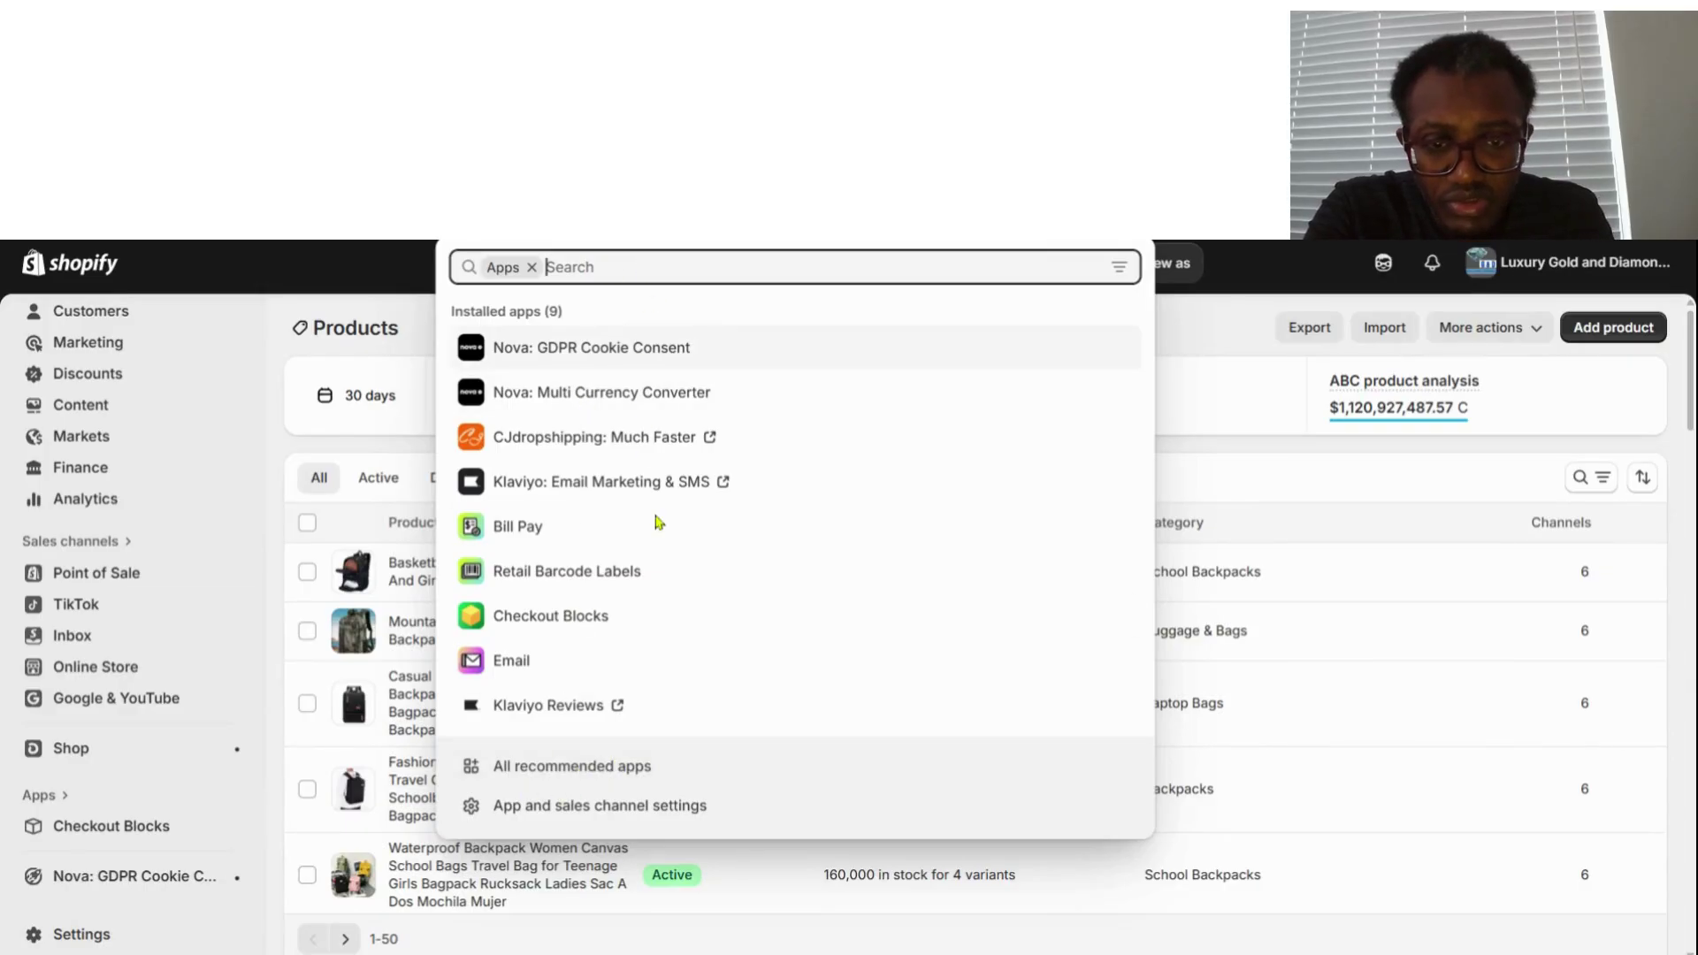
pyautogui.click(576, 767)
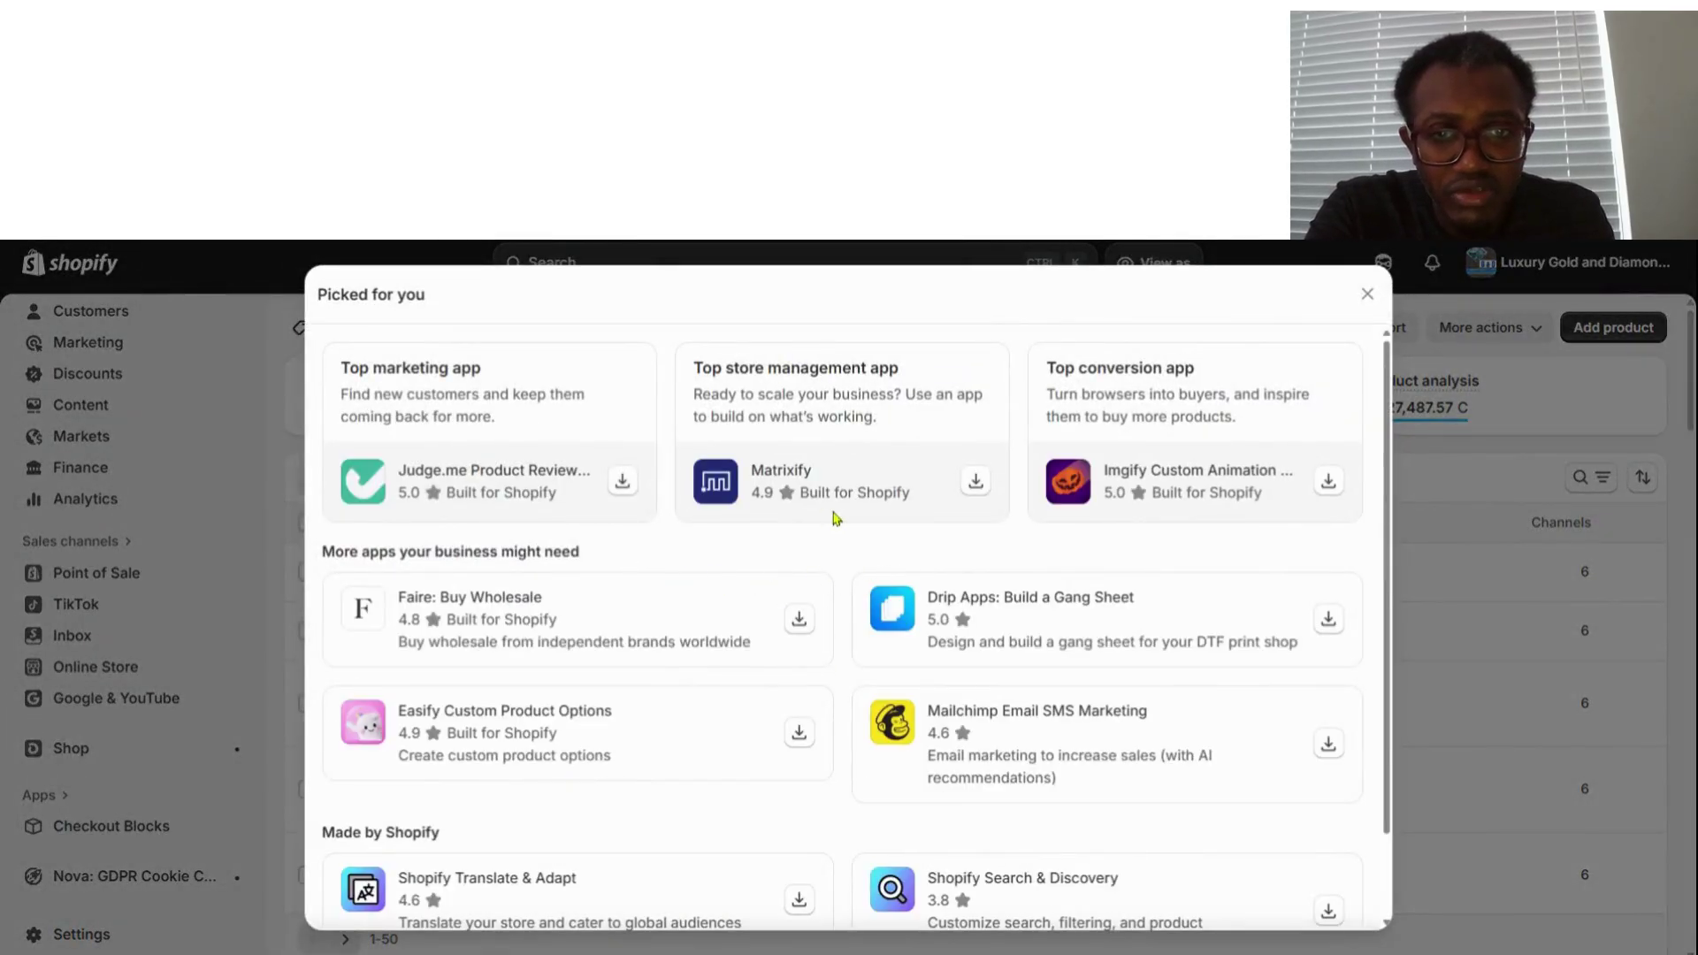
# - Look through the recommended apps down to those made by Shopify, follow the Shopify App Store link, and close the recommendations
pyautogui.scroll(-1, 846, 493)
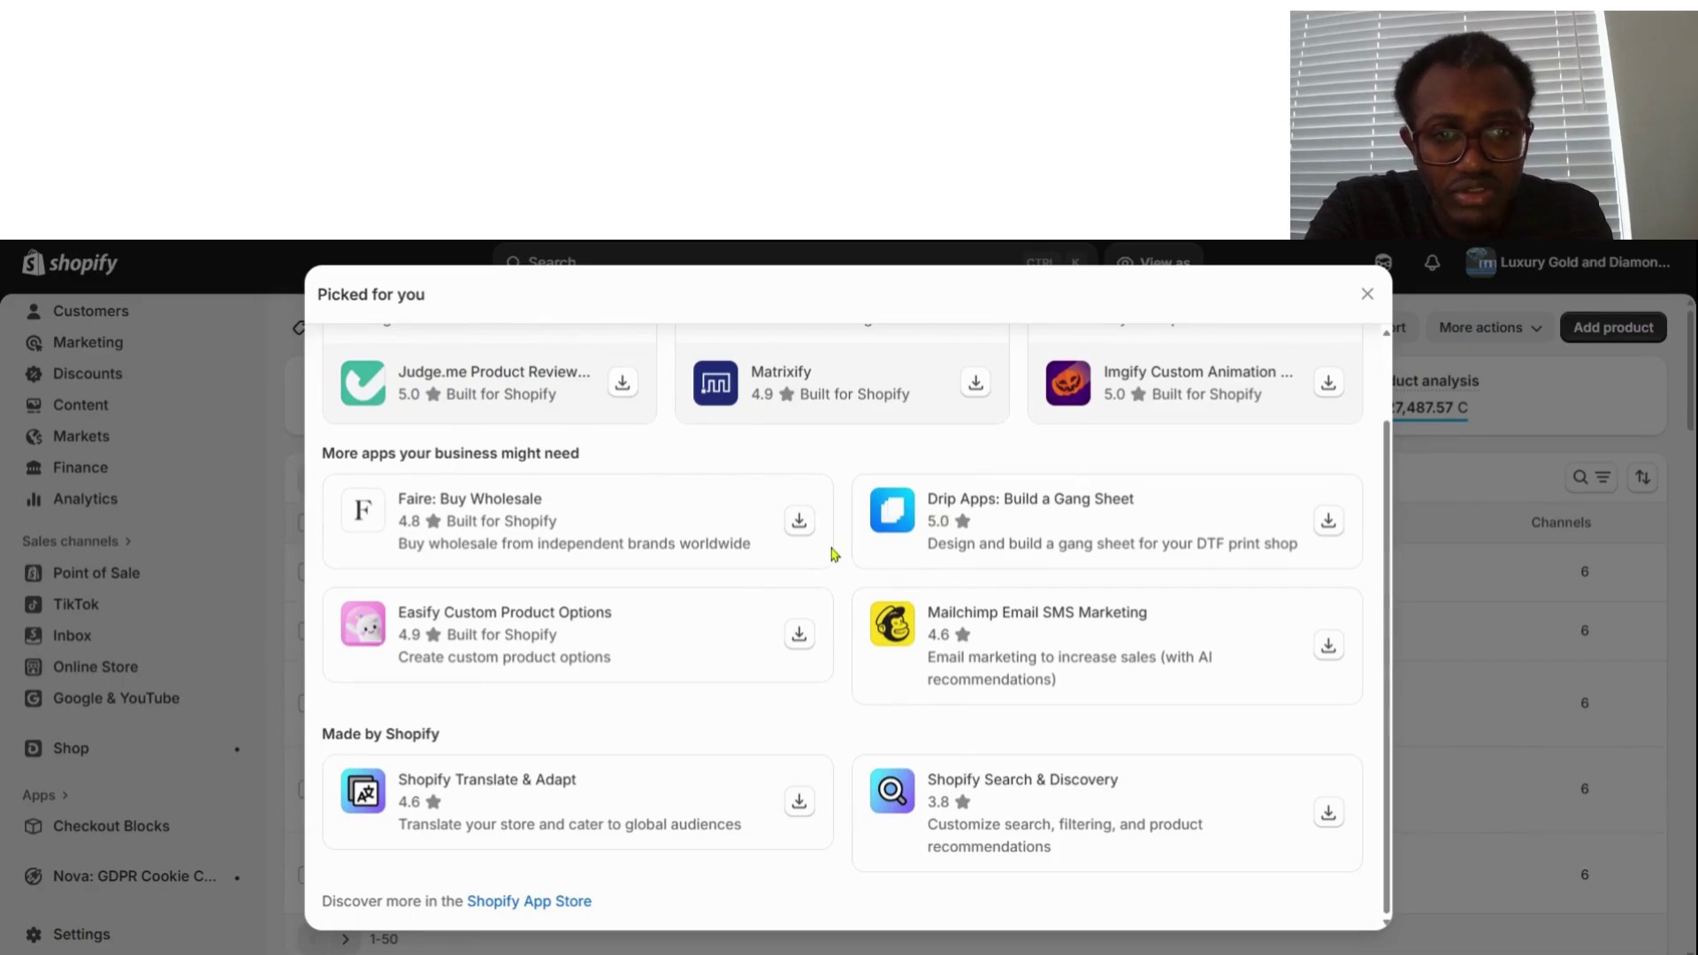
pyautogui.scroll(2, 832, 554)
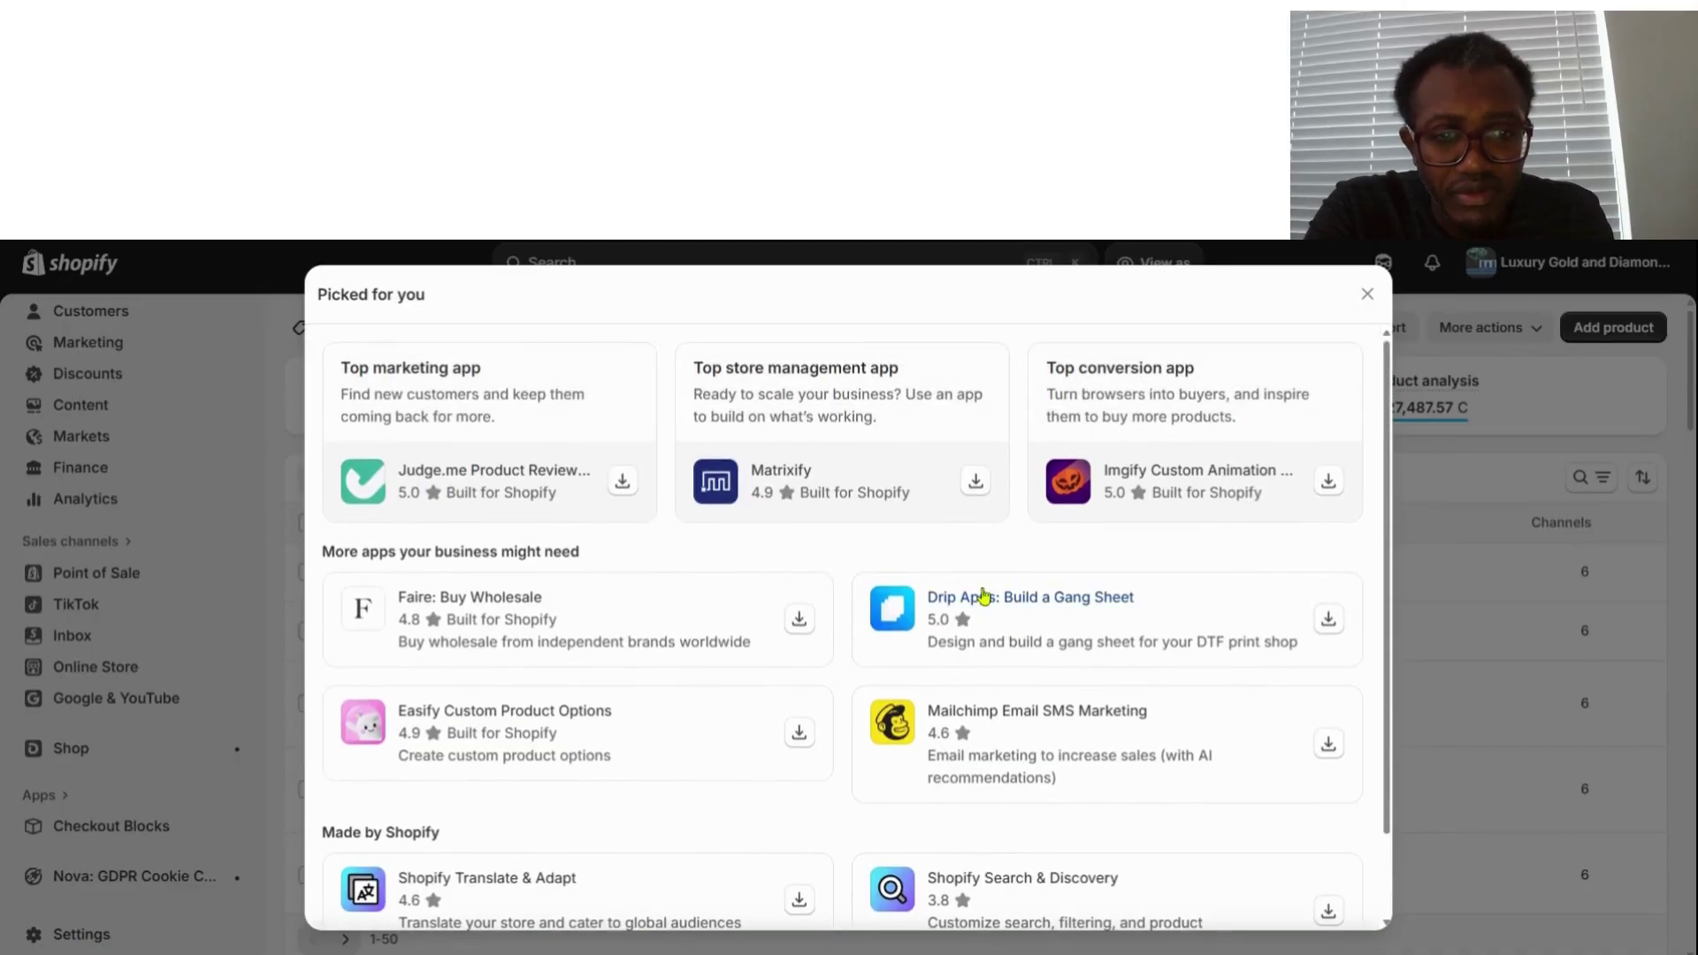
pyautogui.scroll(-2, 989, 599)
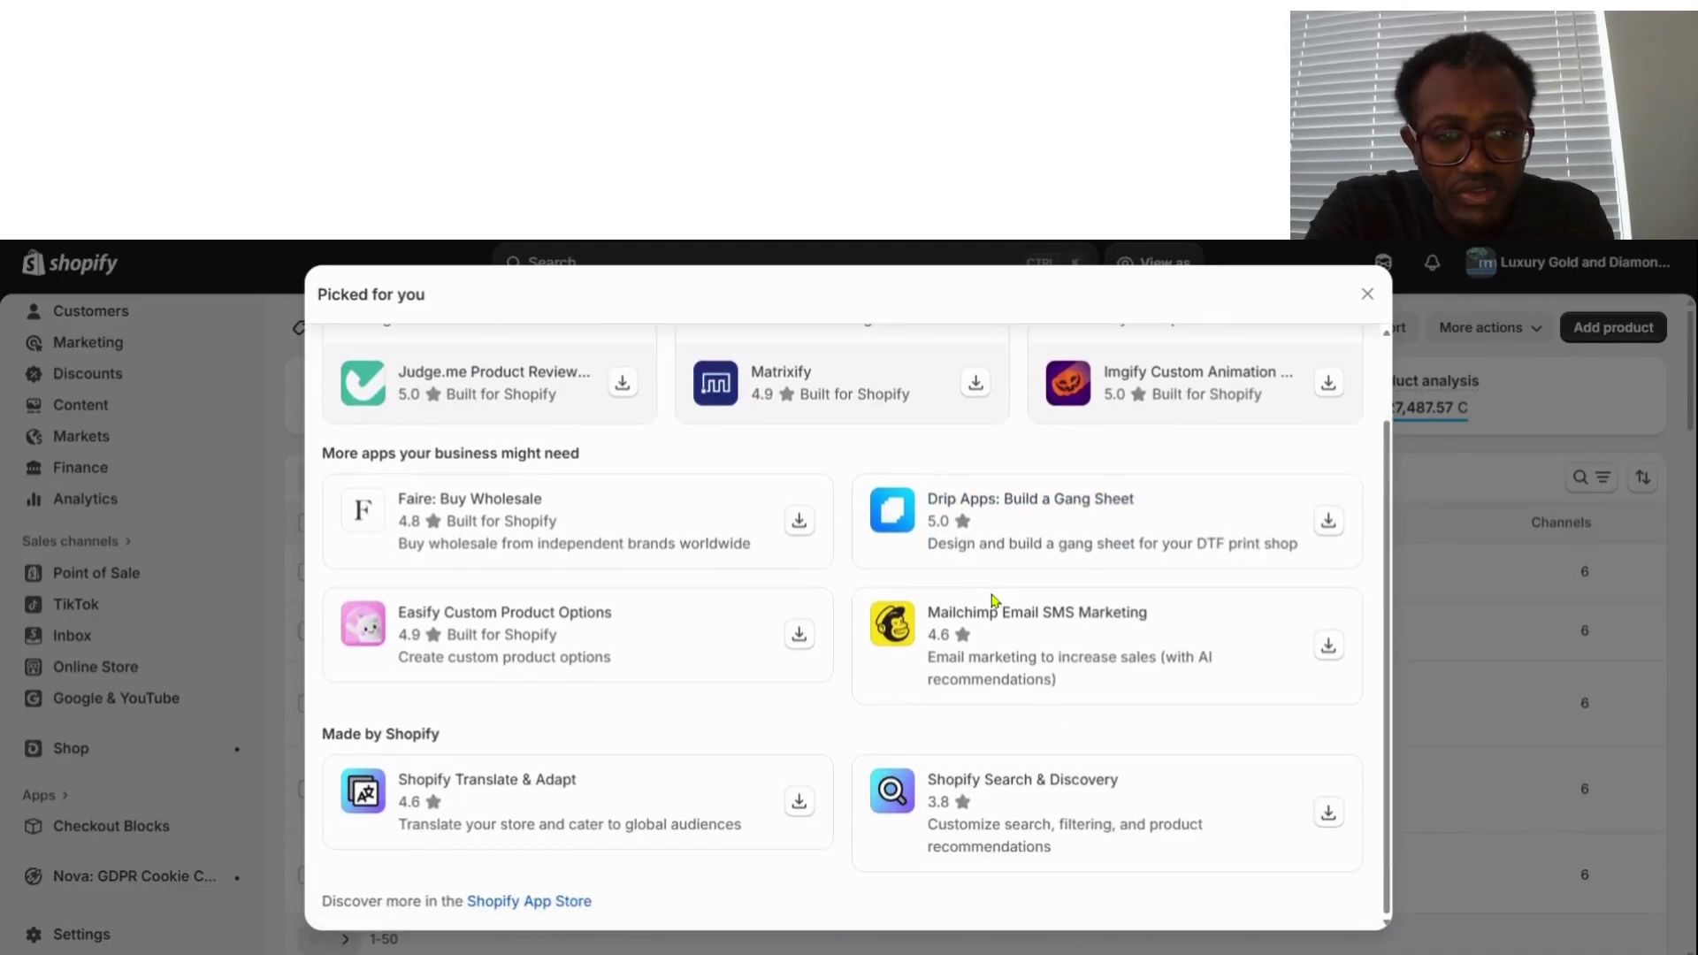
pyautogui.click(530, 903)
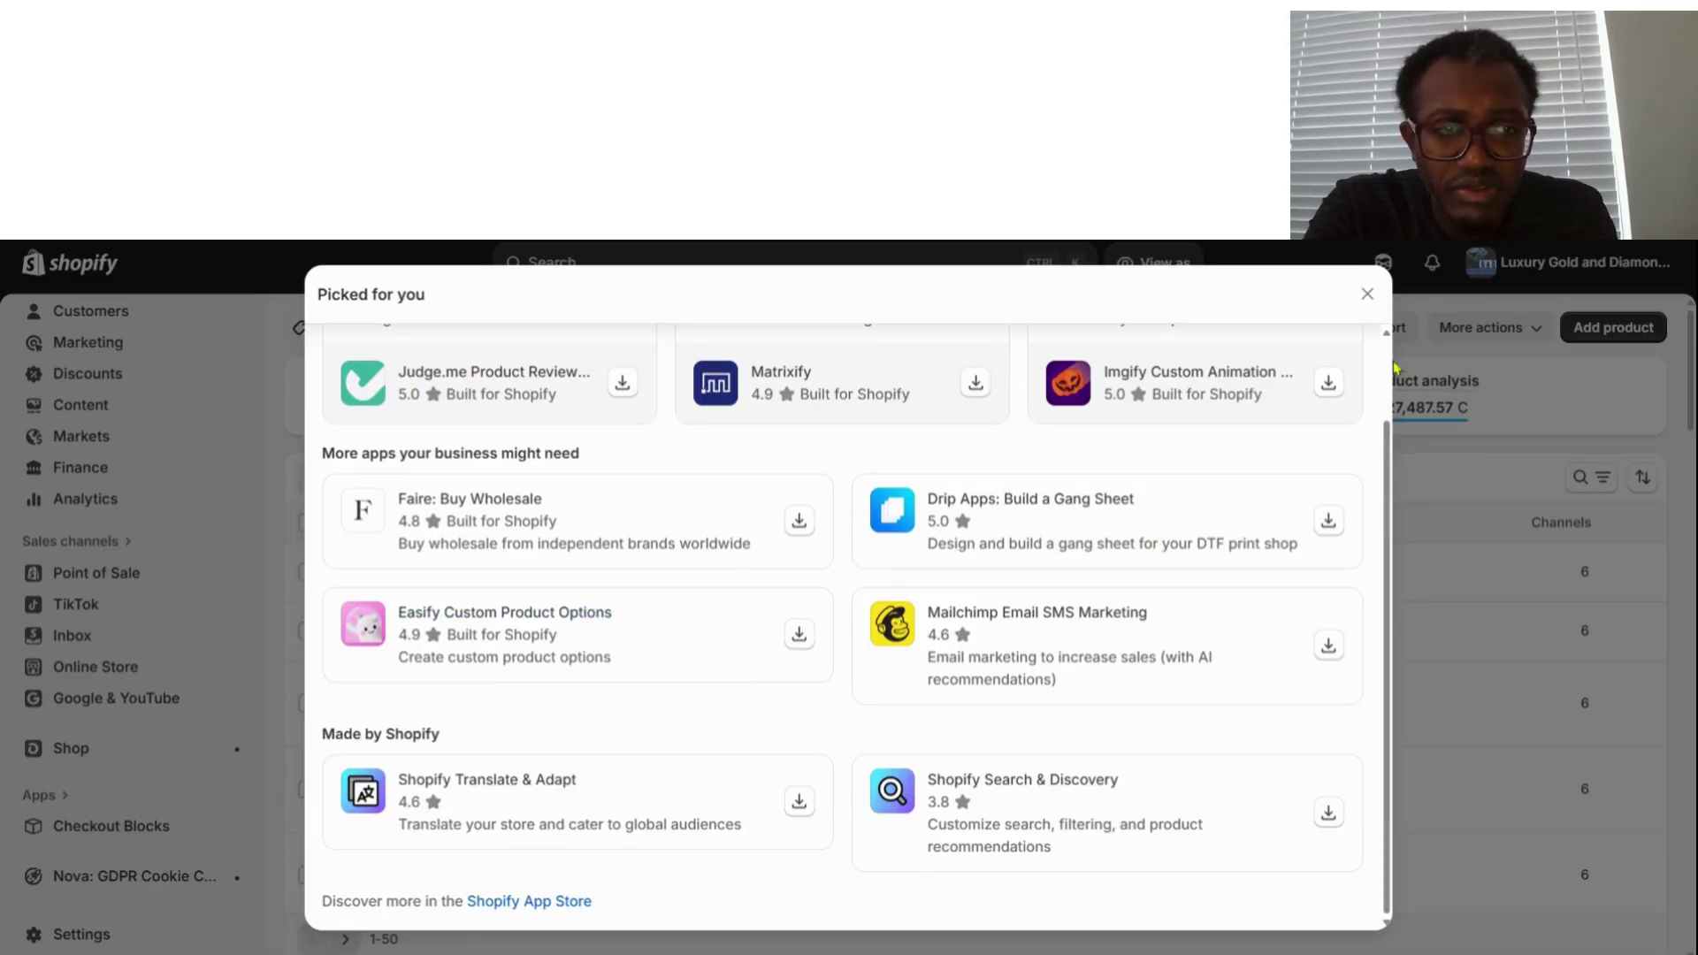
pyautogui.click(1367, 293)
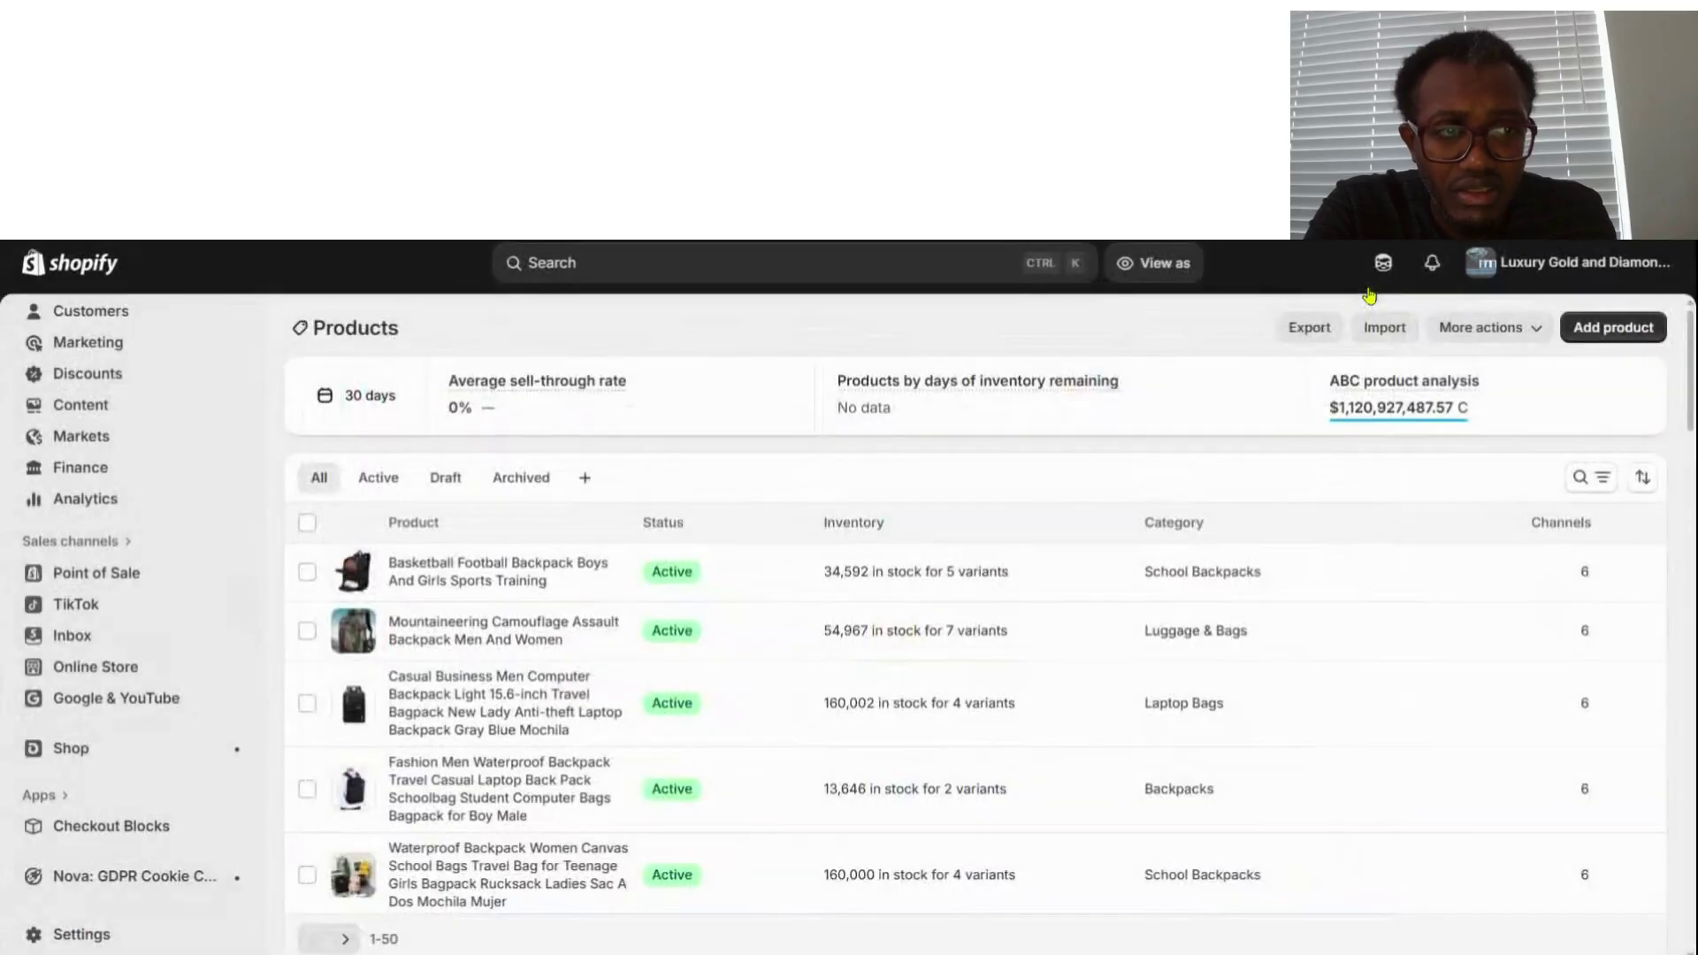